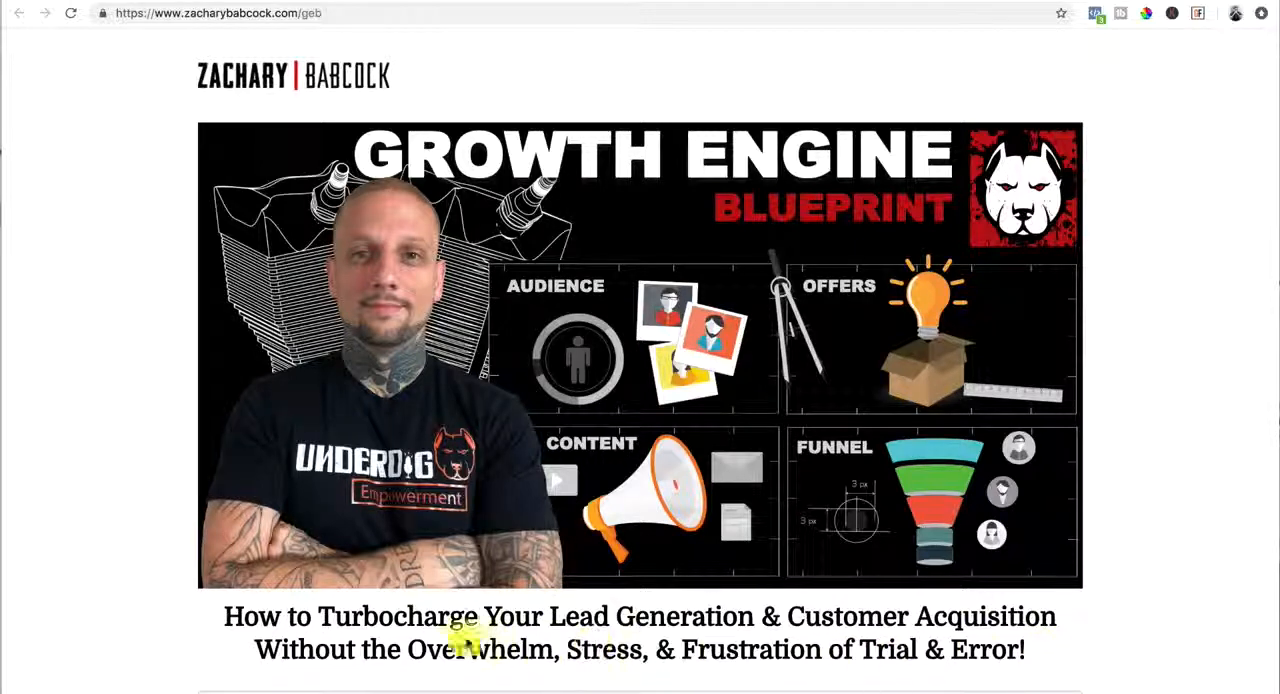
# Examine the Growth Engine Blueprint landing page's hero image, headline, and opt-in form with its first name and email fields
pyautogui.scroll(-2, 328, 622)
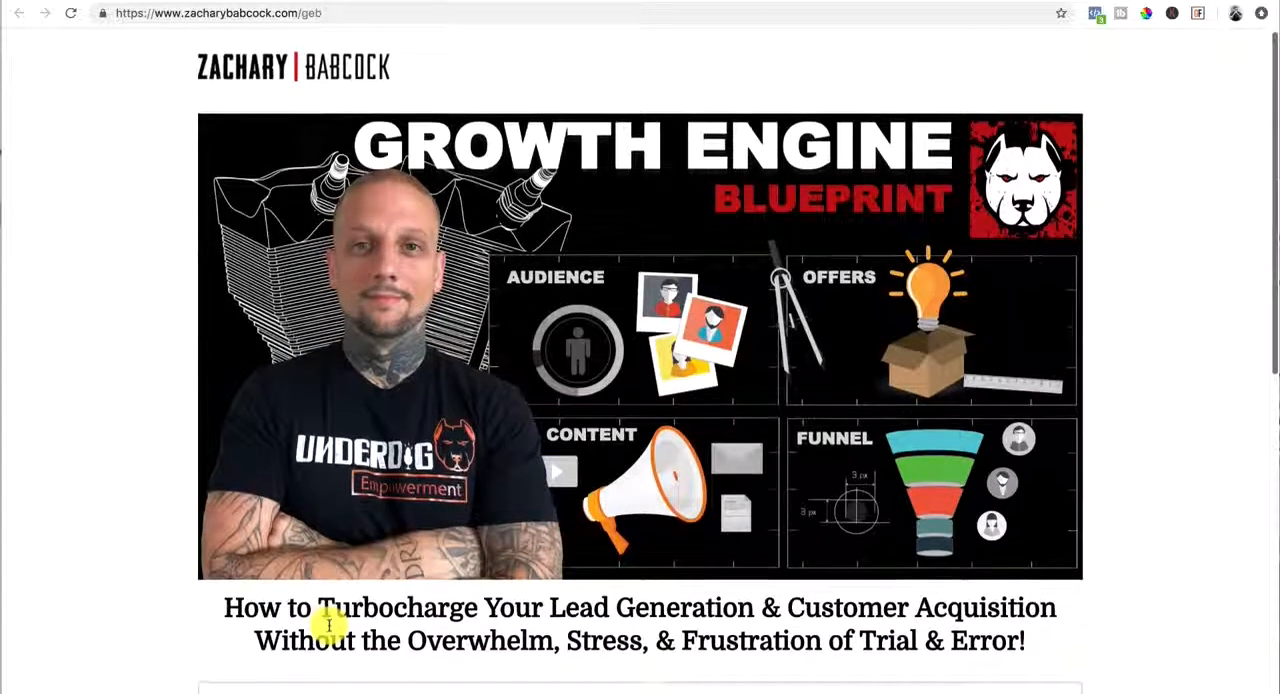
pyautogui.scroll(-1, 330, 628)
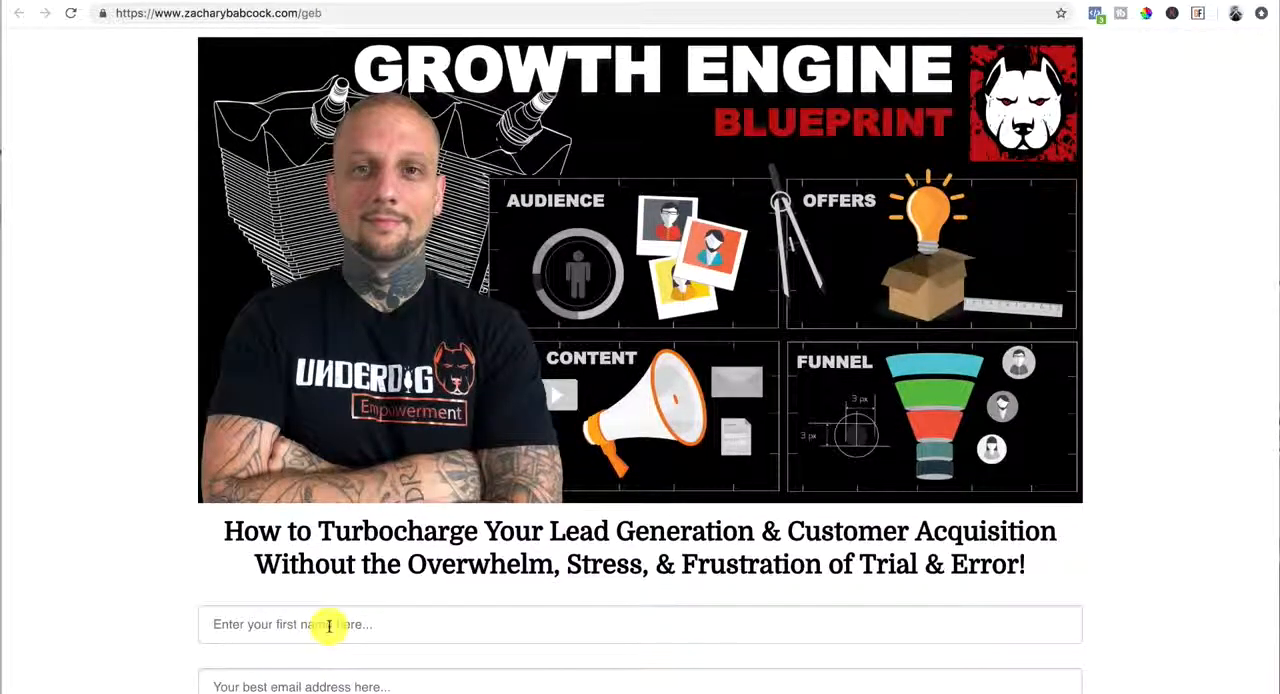
pyautogui.scroll(-4, 328, 625)
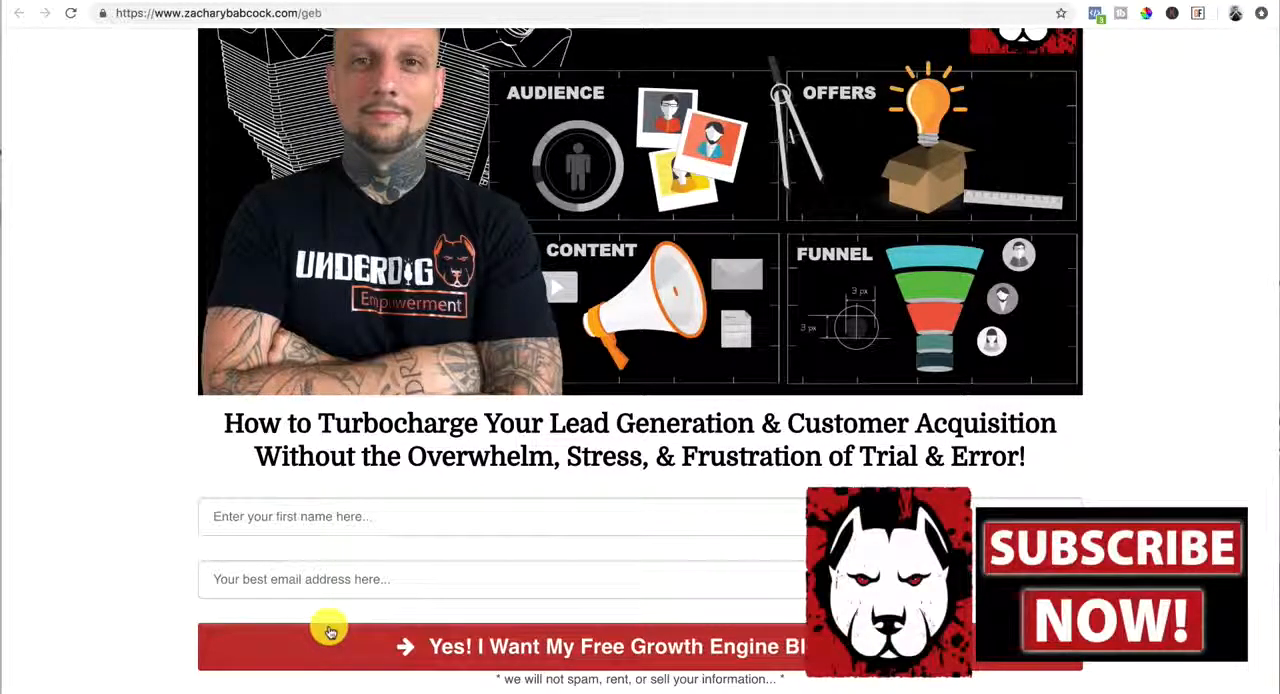
pyautogui.scroll(3, 330, 632)
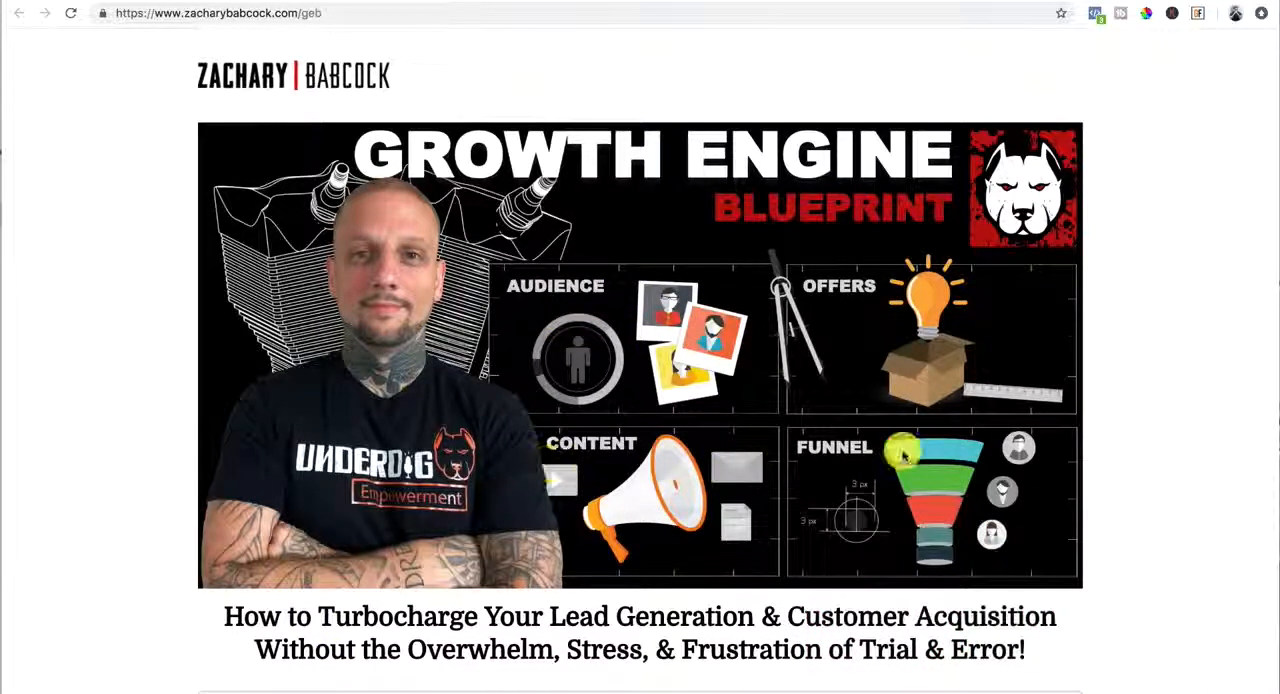
pyautogui.scroll(-1, 786, 451)
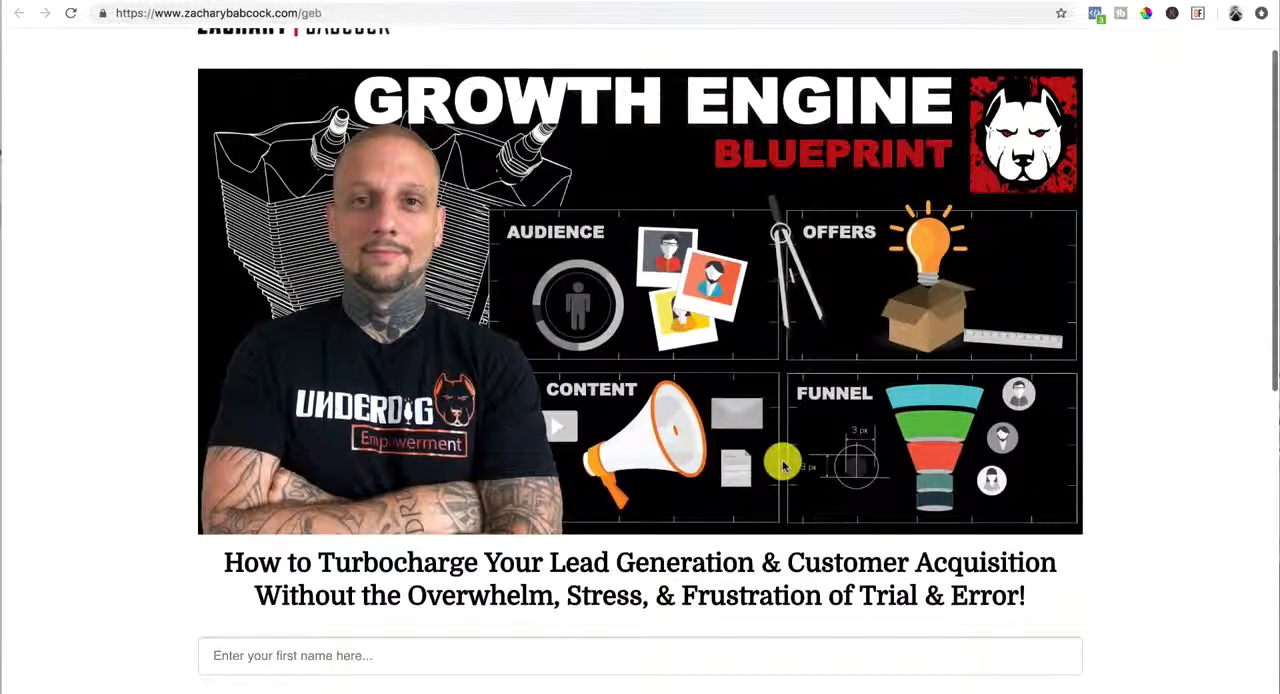
pyautogui.scroll(-1, 784, 466)
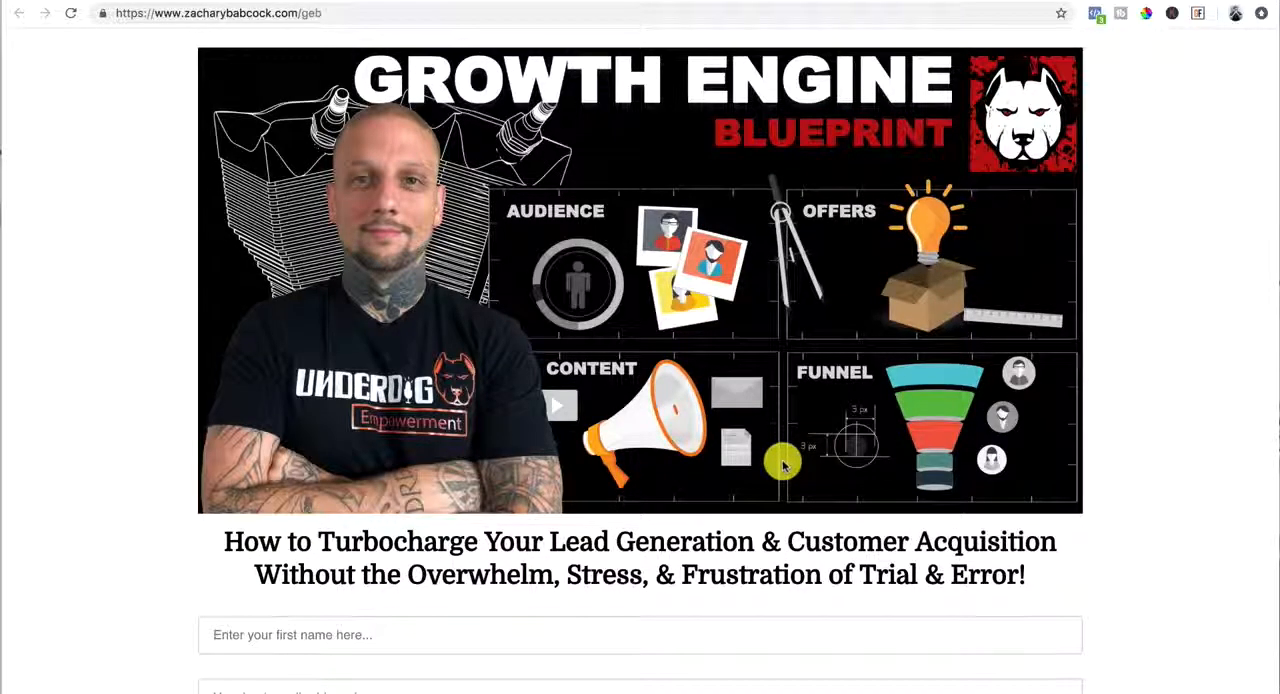
pyautogui.scroll(-1, 784, 465)
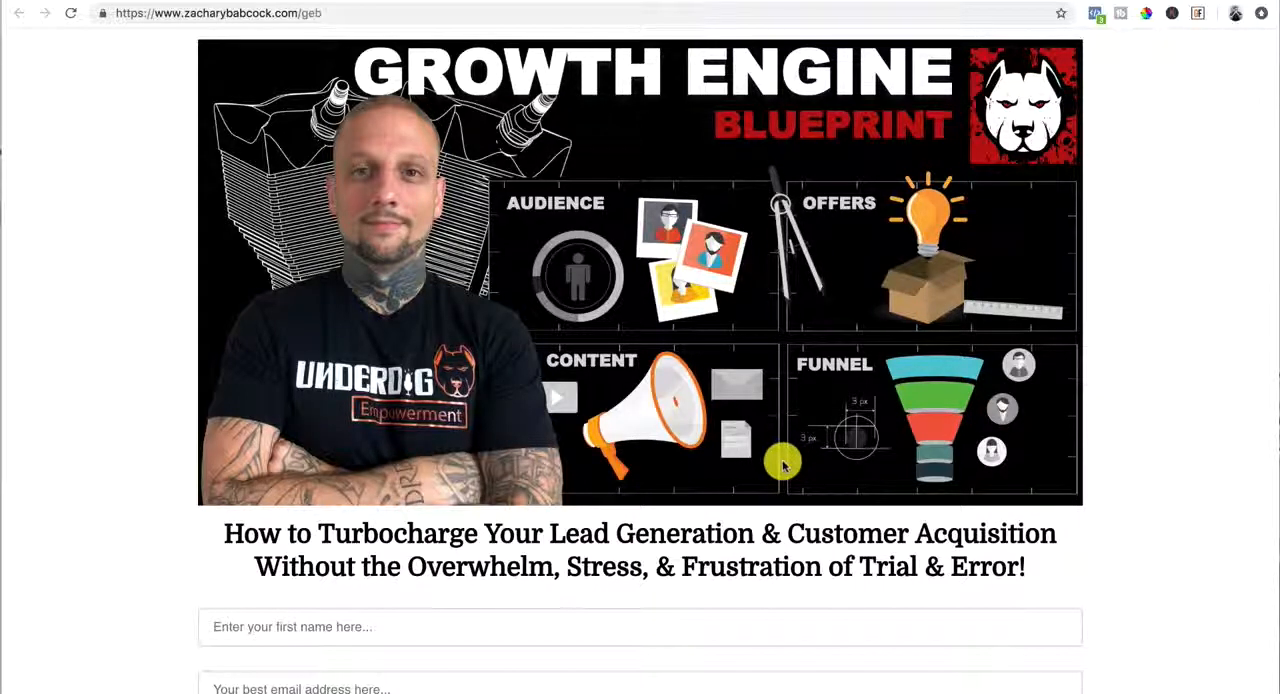
pyautogui.scroll(-5, 782, 462)
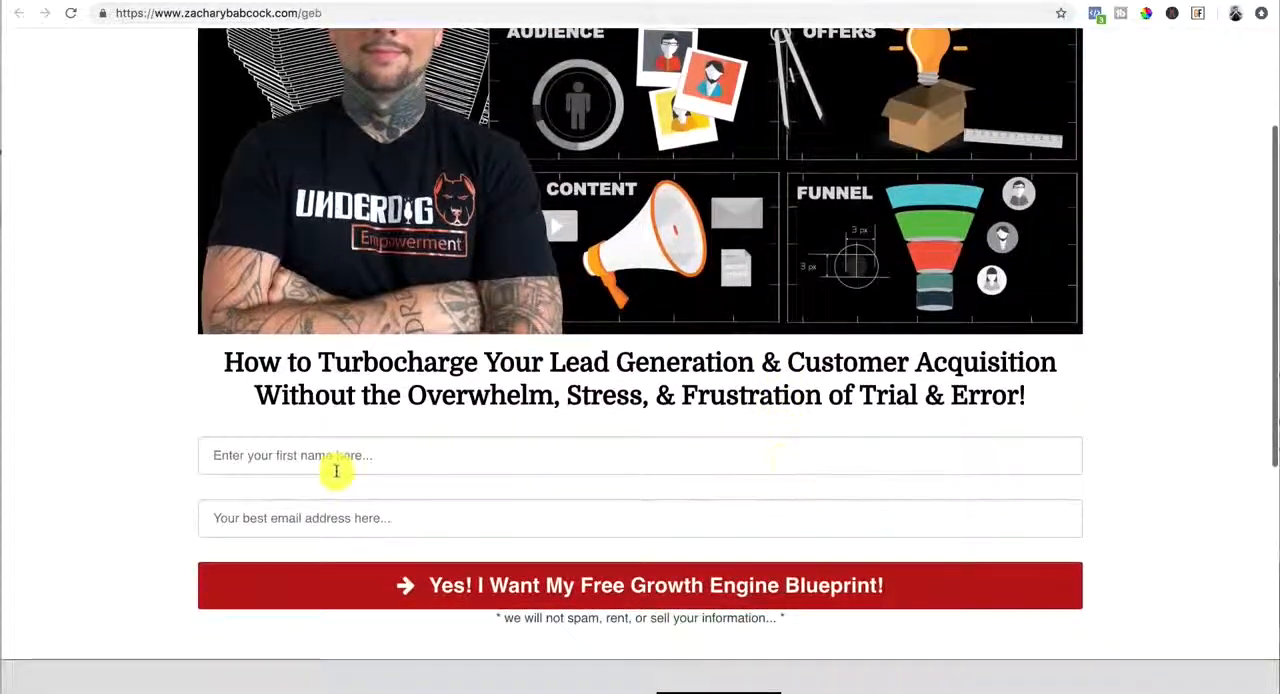
pyautogui.click(336, 471)
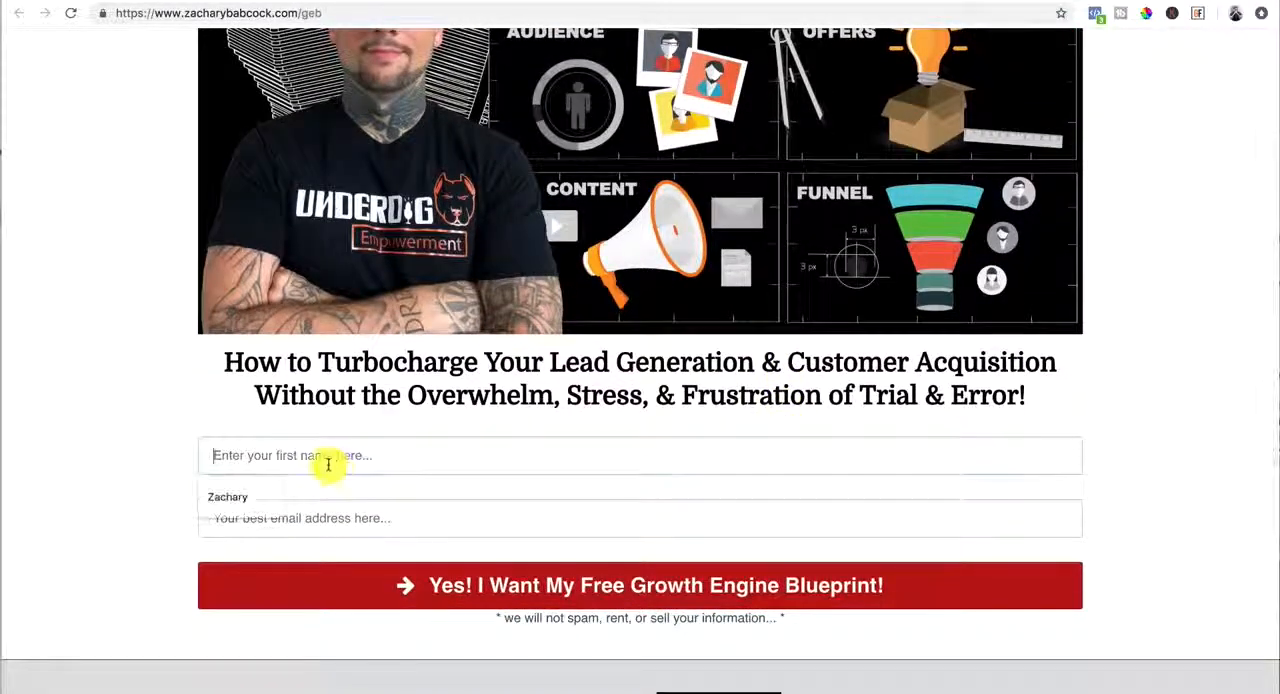
pyautogui.click(399, 523)
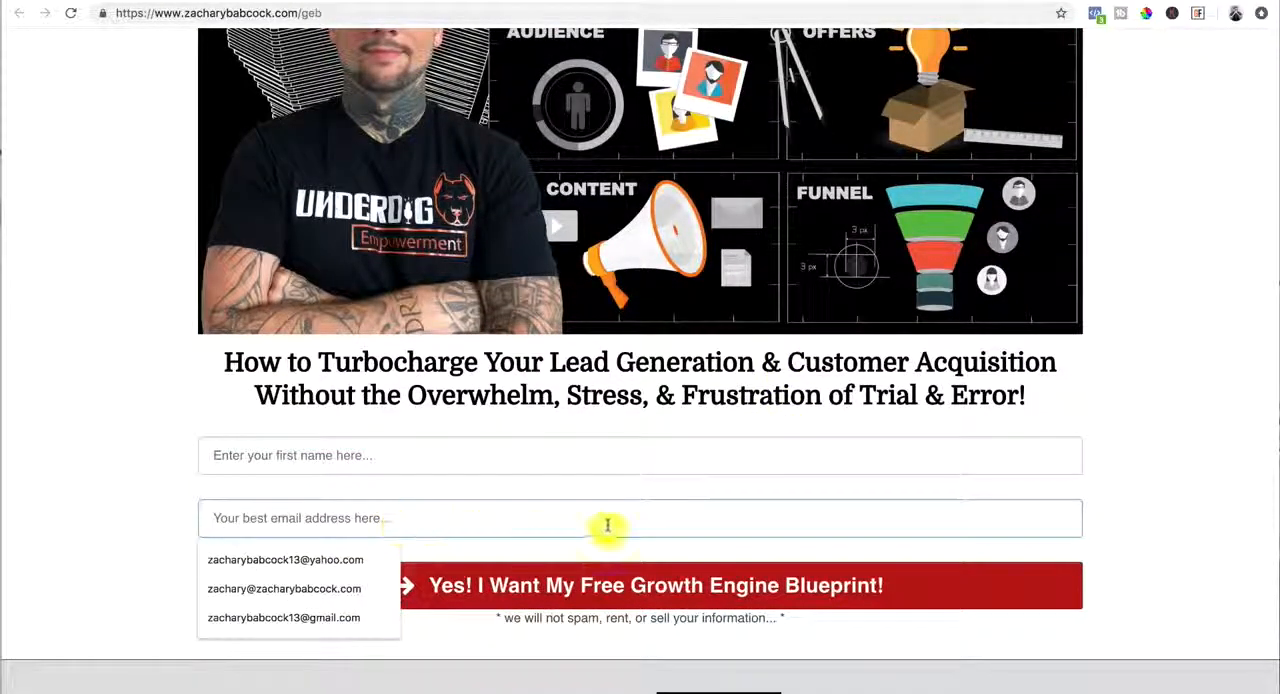
pyautogui.click(1168, 574)
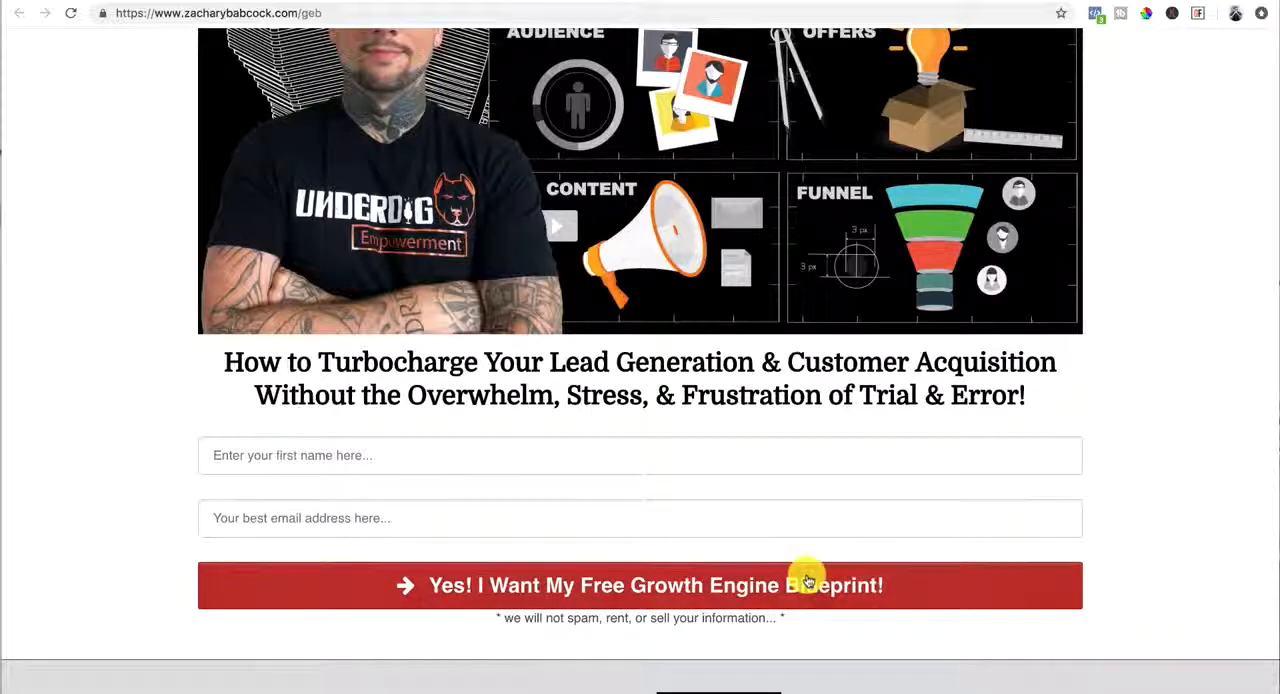
# Examine the "As Seen On" media logos and the client testimonials below the opt-in form
pyautogui.scroll(-3, 808, 580)
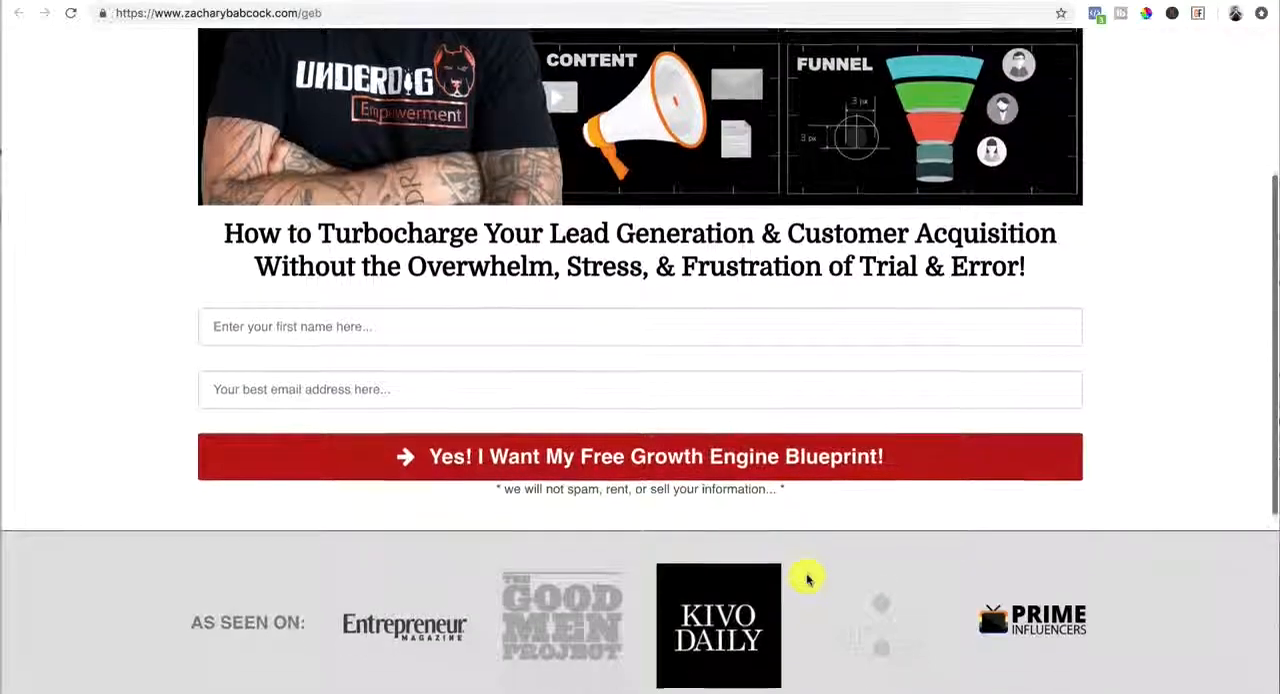
pyautogui.scroll(-1, 808, 580)
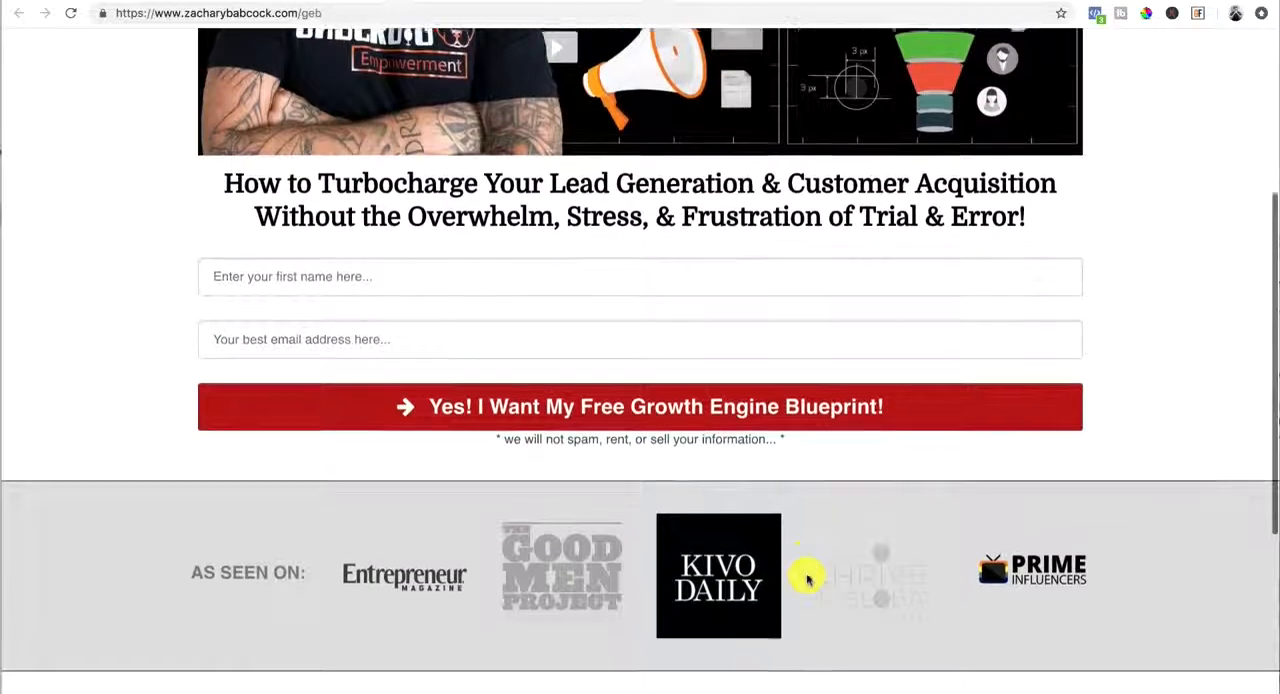
pyautogui.scroll(-4, 808, 580)
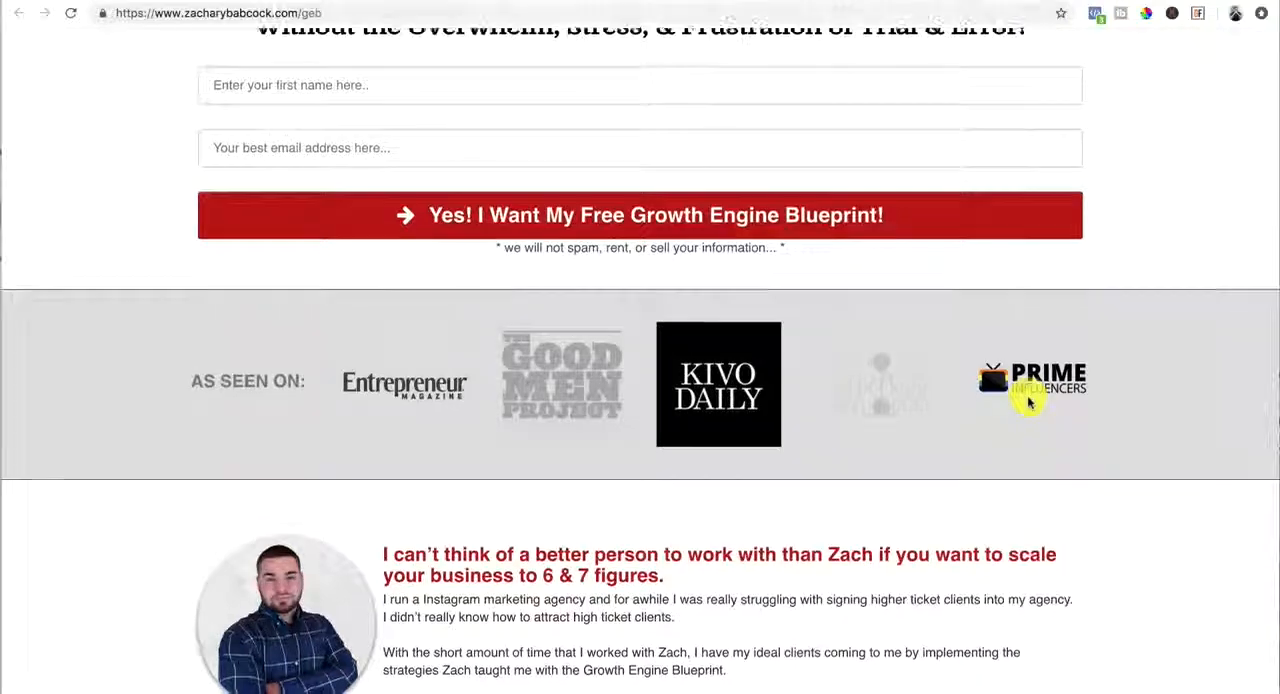
pyautogui.scroll(-4, 1029, 402)
pyautogui.scroll(-2, 1029, 402)
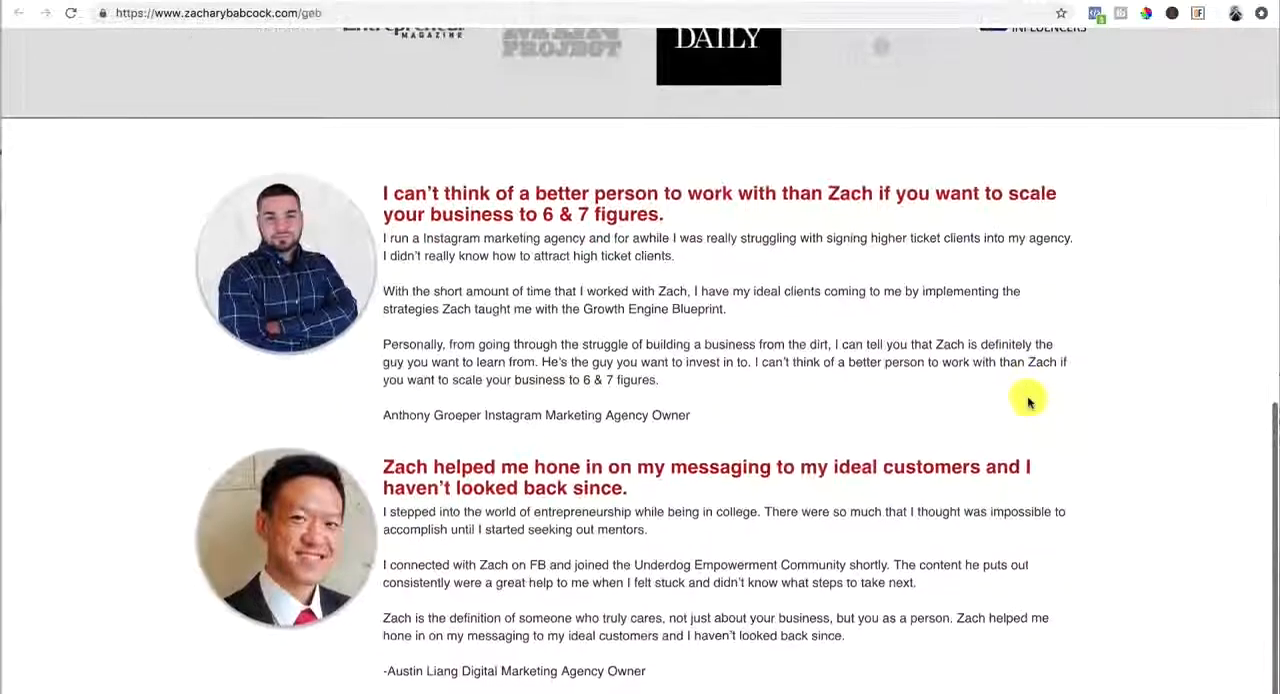
pyautogui.scroll(-4, 1029, 402)
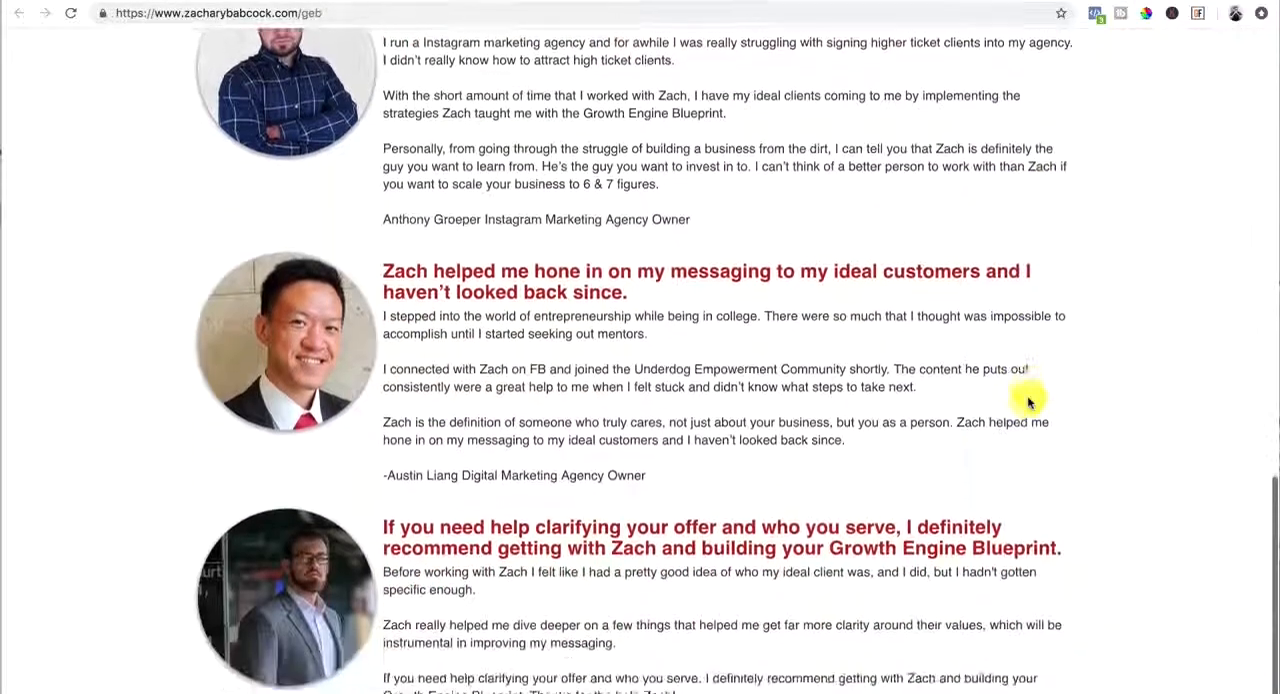
pyautogui.scroll(-1, 1029, 402)
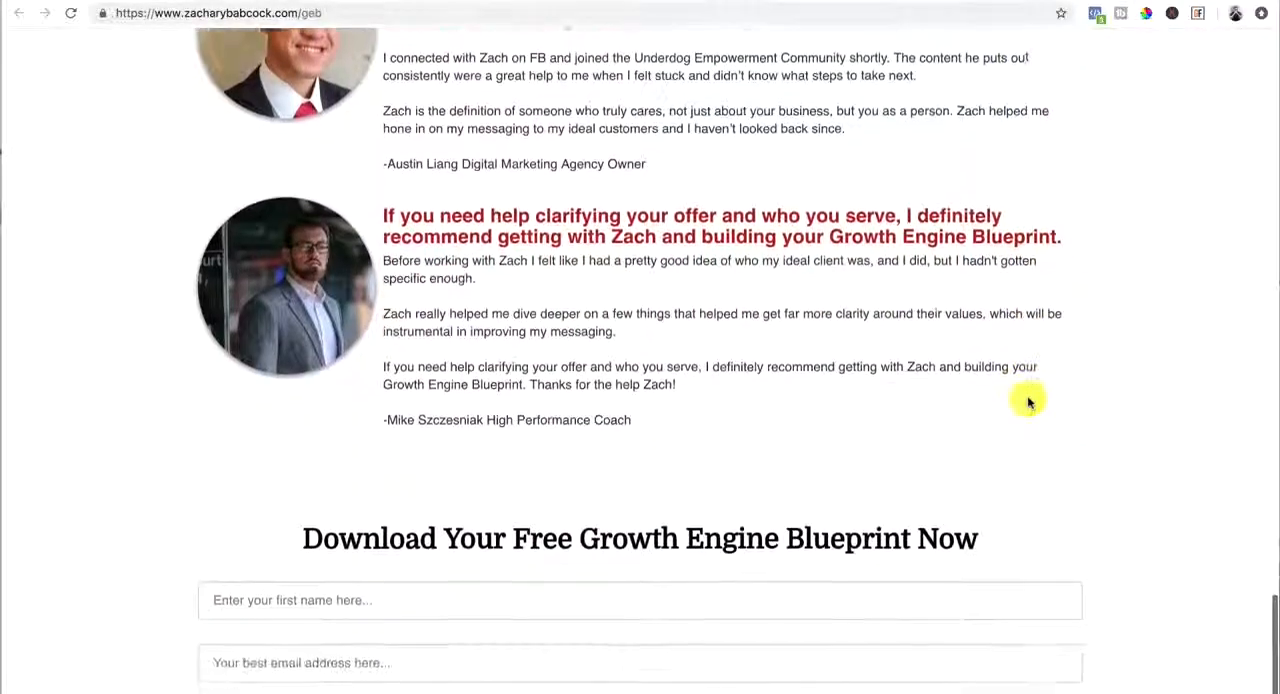
pyautogui.scroll(6, 1029, 402)
pyautogui.scroll(3, 1029, 402)
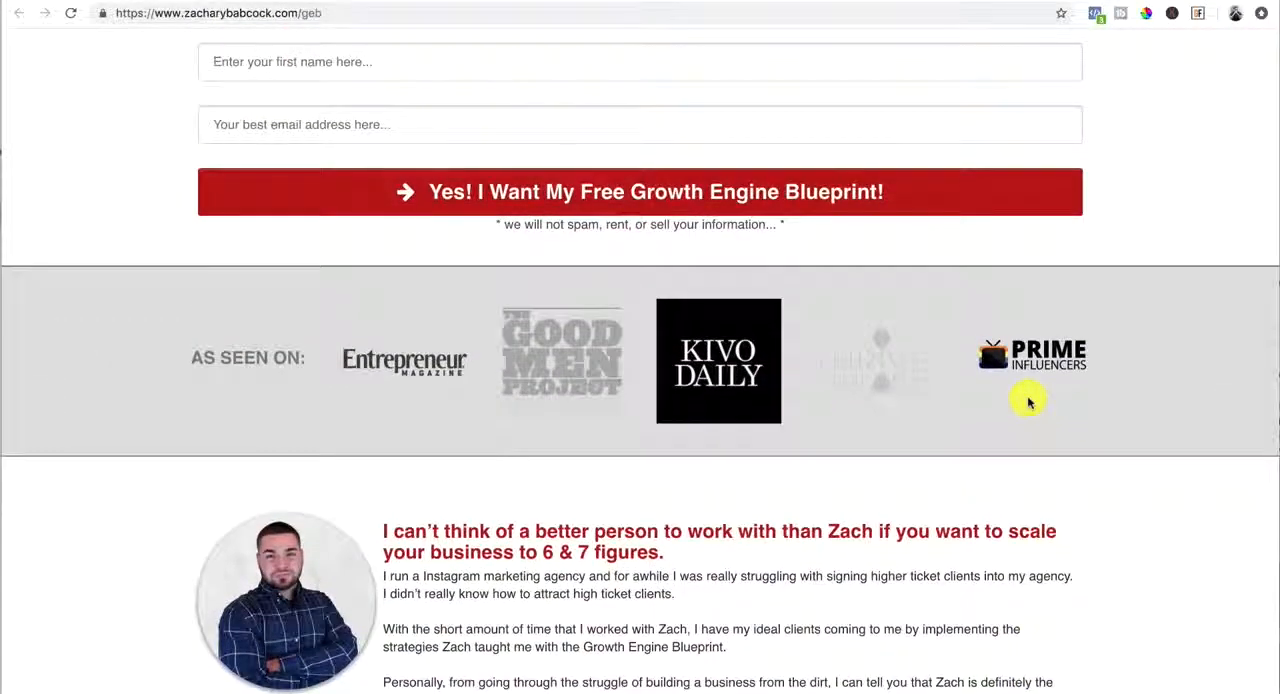
pyautogui.scroll(3, 1029, 402)
pyautogui.scroll(-6, 1029, 402)
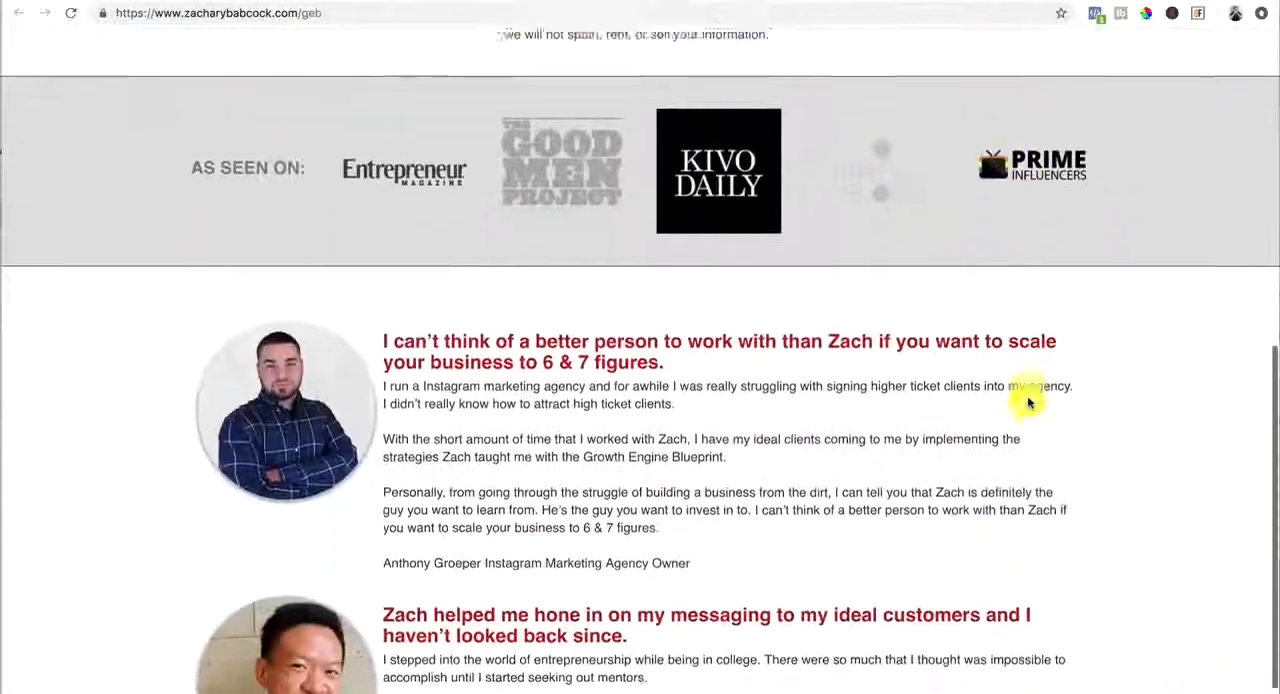
pyautogui.scroll(2, 1029, 402)
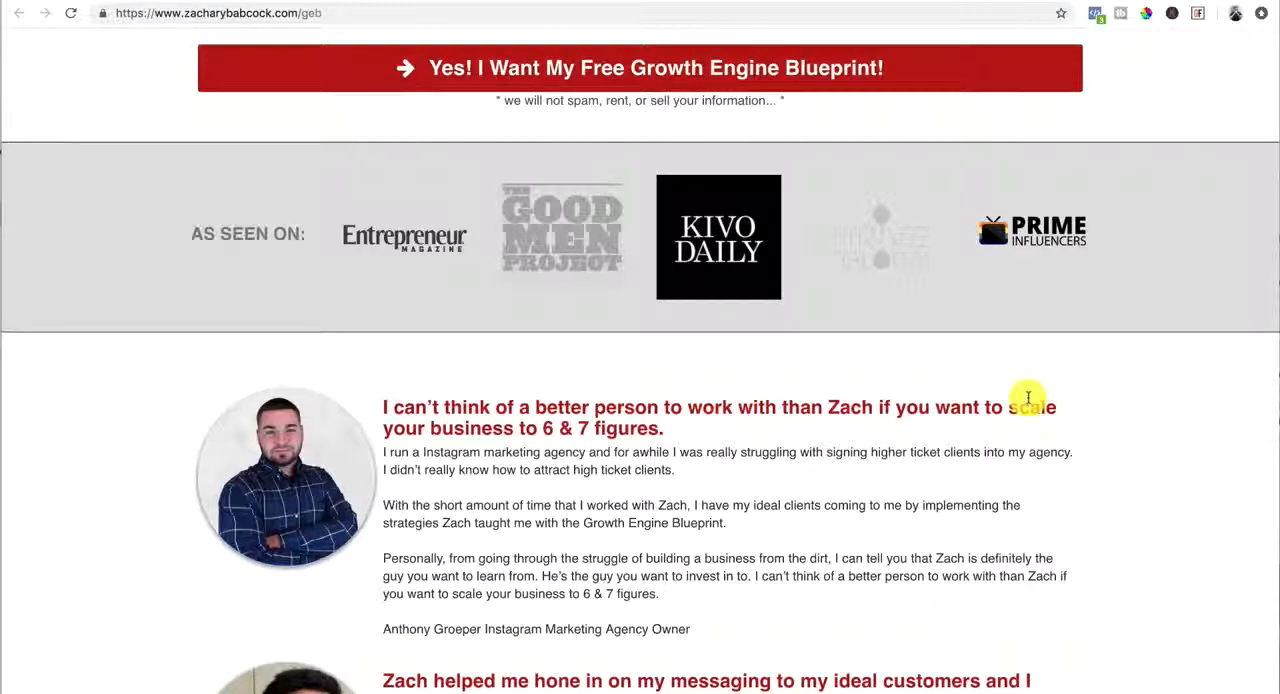
# Review the landing page's overall layout again, from the headline and opt-in fields to the social proof
pyautogui.scroll(5, 1028, 399)
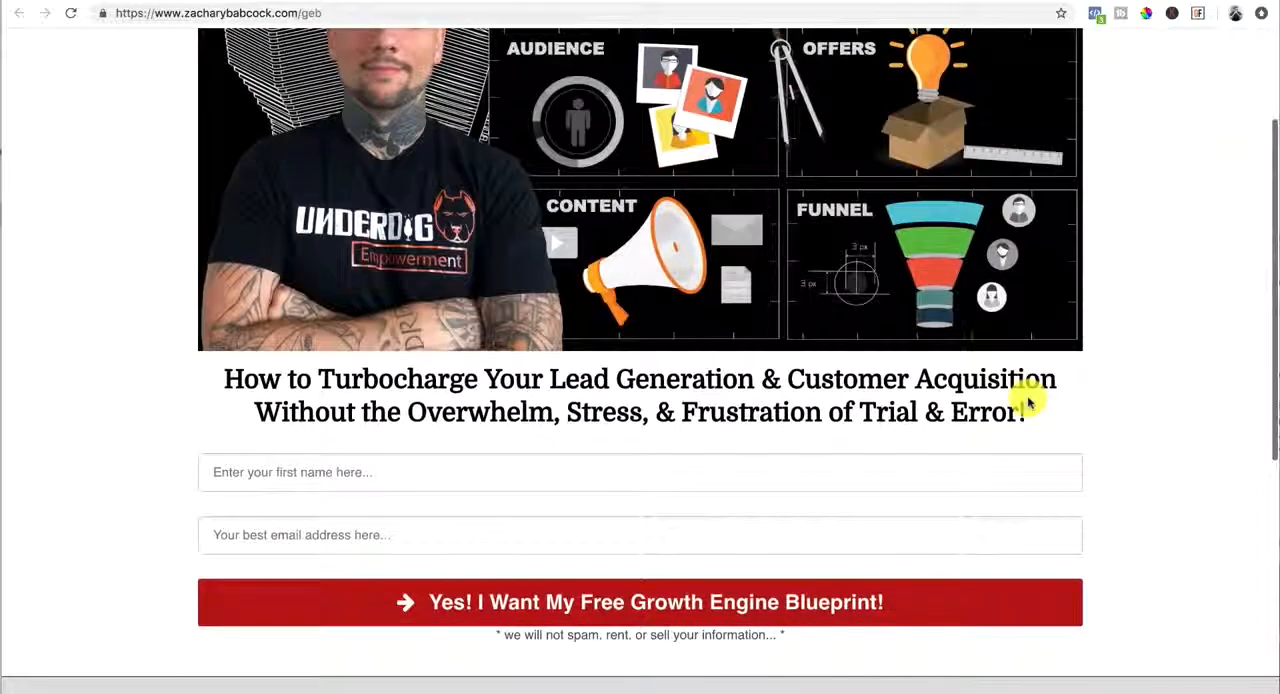
pyautogui.scroll(-5, 1028, 399)
pyautogui.scroll(8, 1028, 399)
pyautogui.scroll(-1, 1028, 400)
pyautogui.scroll(-5, 1028, 399)
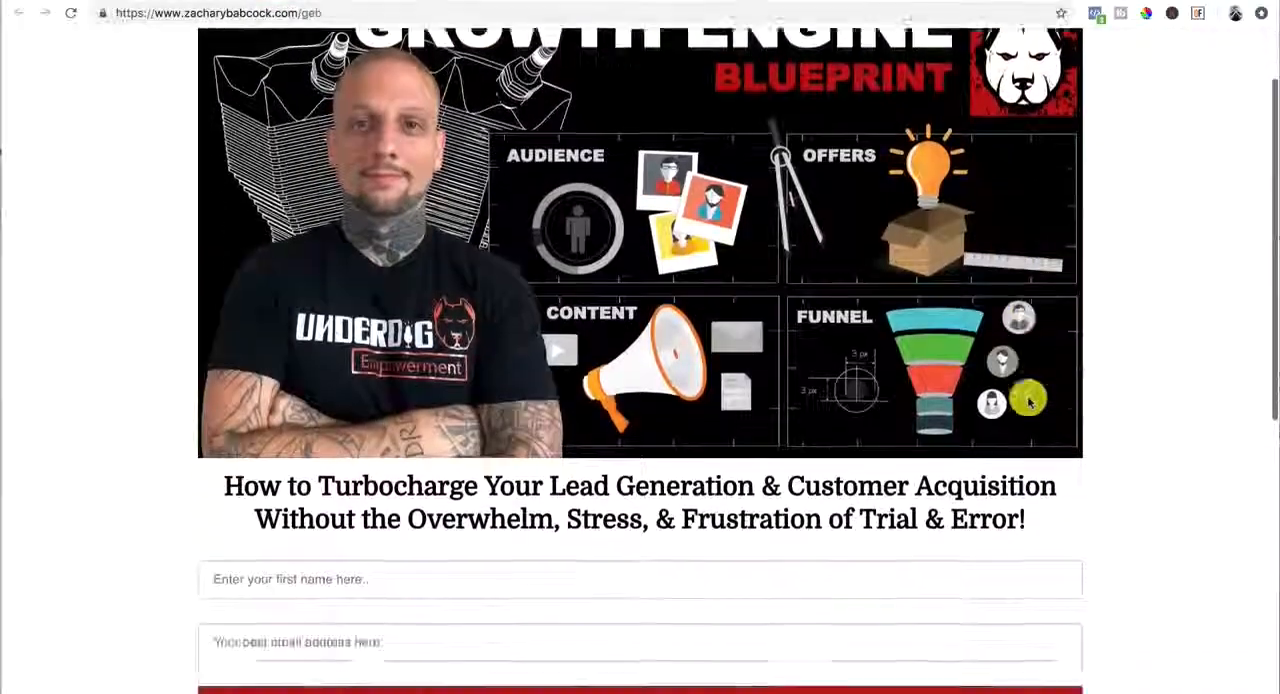
pyautogui.scroll(4, 1073, 248)
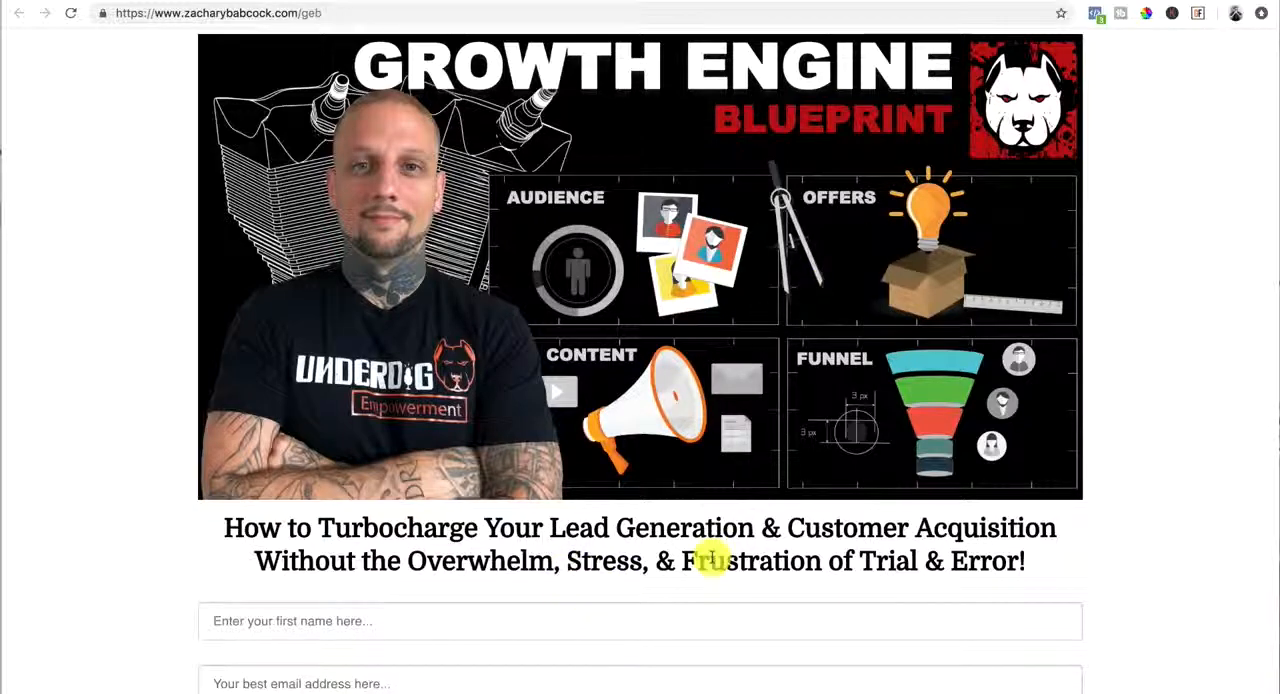
pyautogui.scroll(-2, 712, 558)
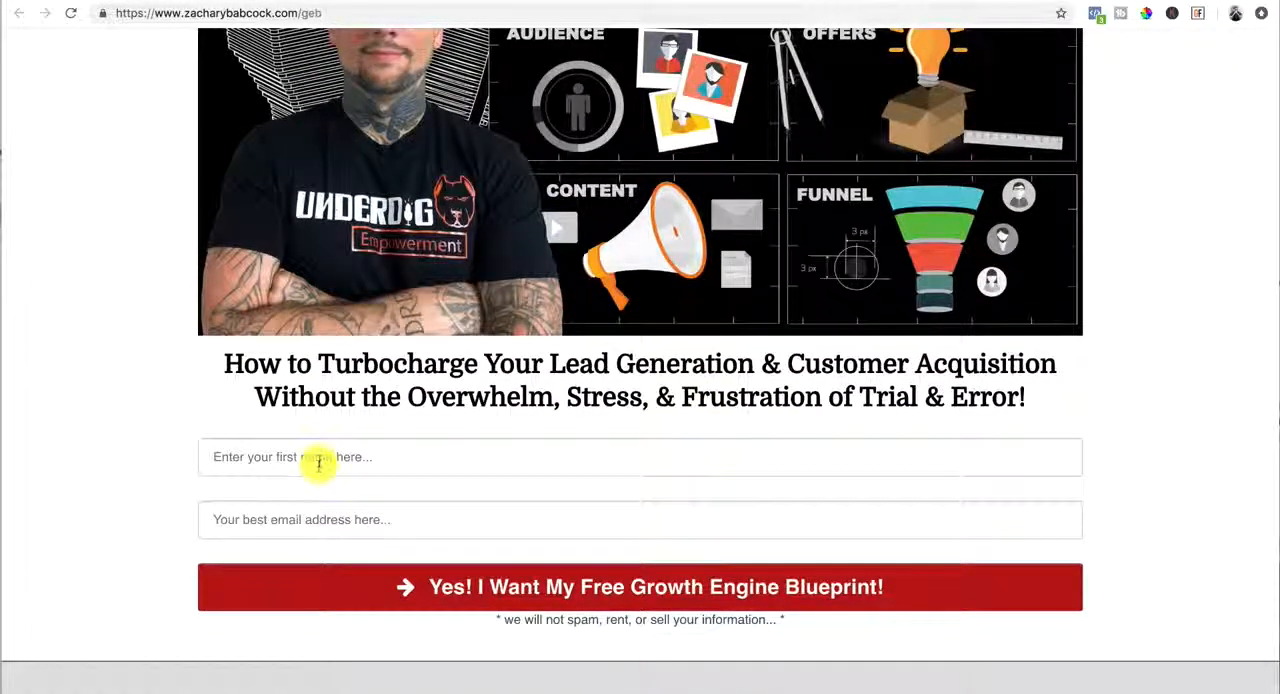
pyautogui.click(318, 460)
pyautogui.click(340, 519)
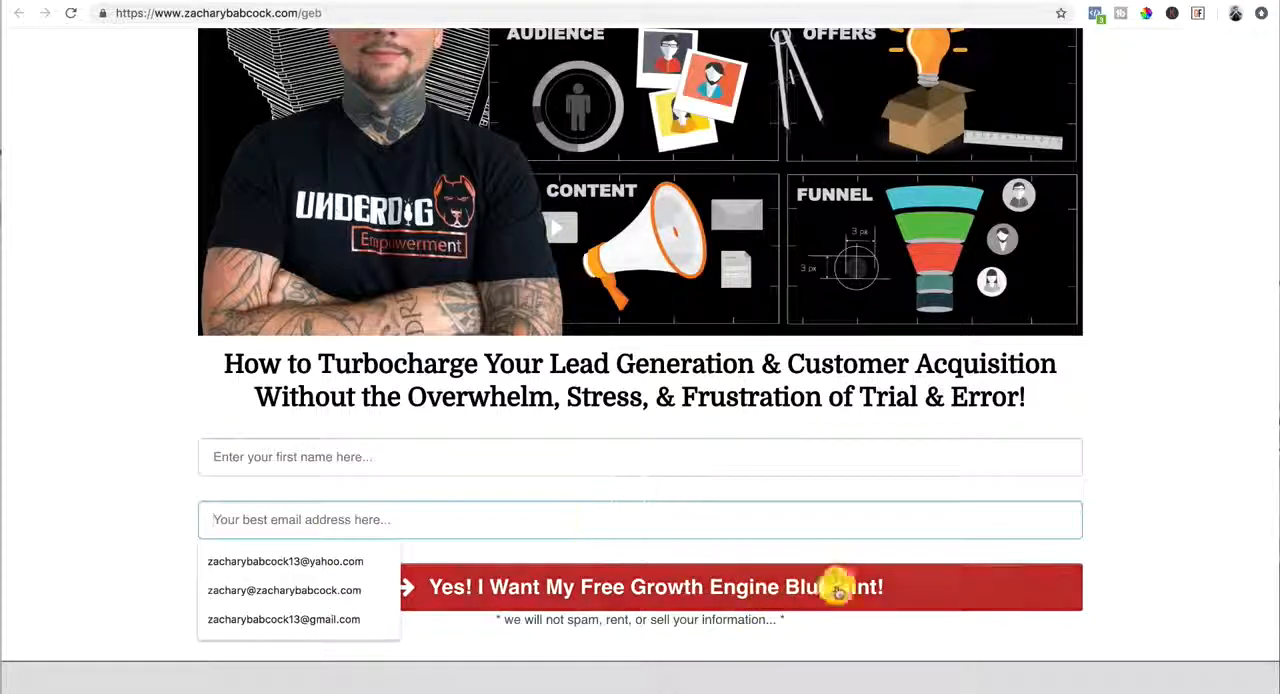
pyautogui.scroll(-6, 1183, 597)
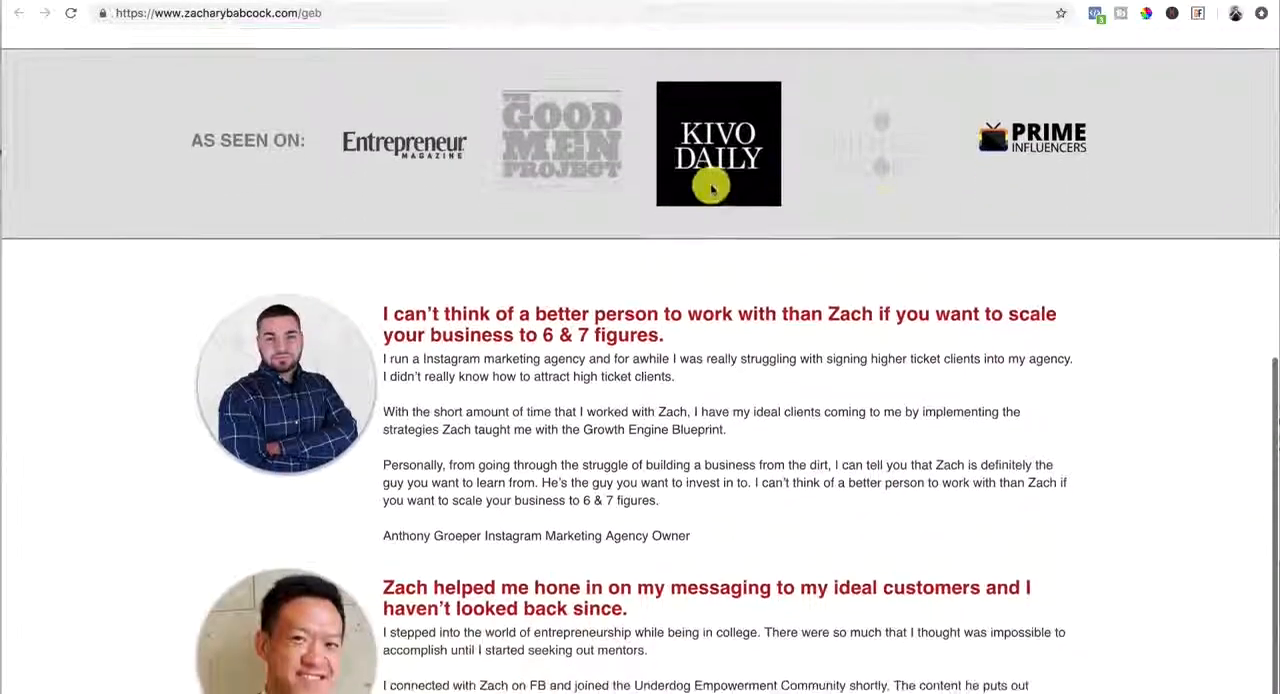
pyautogui.scroll(10, 820, 449)
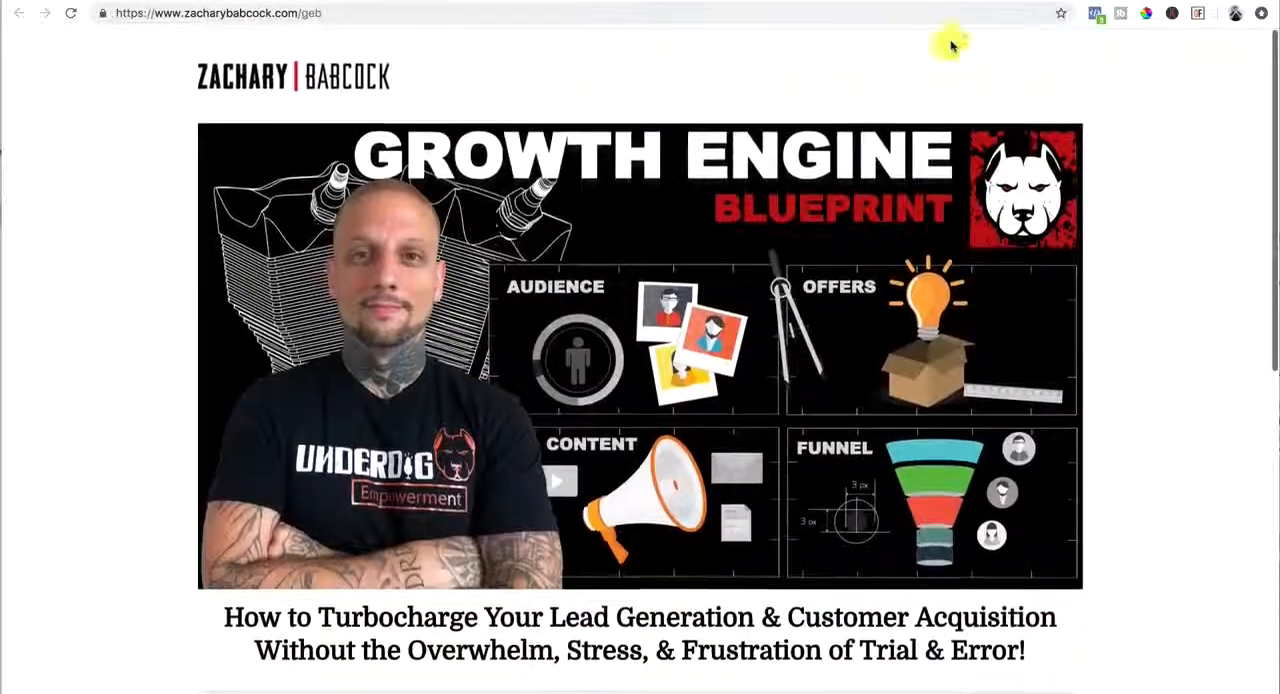
# Switch to ClickFunnels and start building a new funnel with the Cookbook Builder Process
pyautogui.click(985, 1)
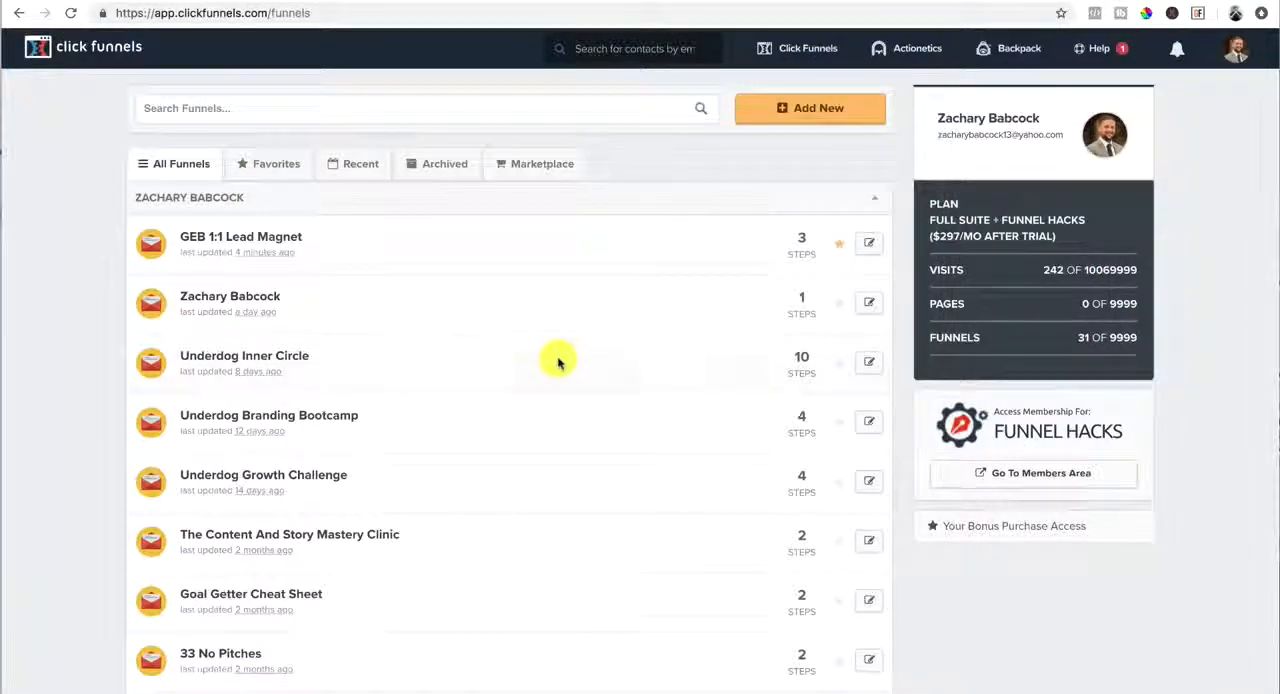
pyautogui.moveTo(806, 51)
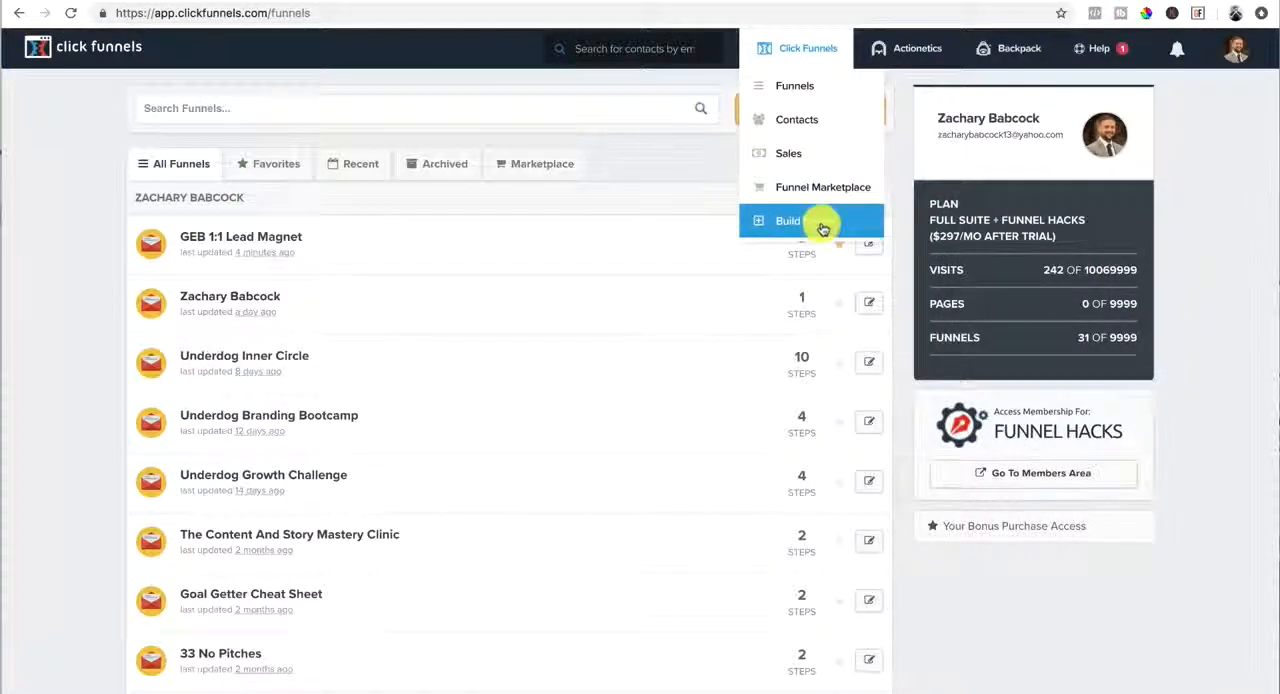
pyautogui.click(816, 112)
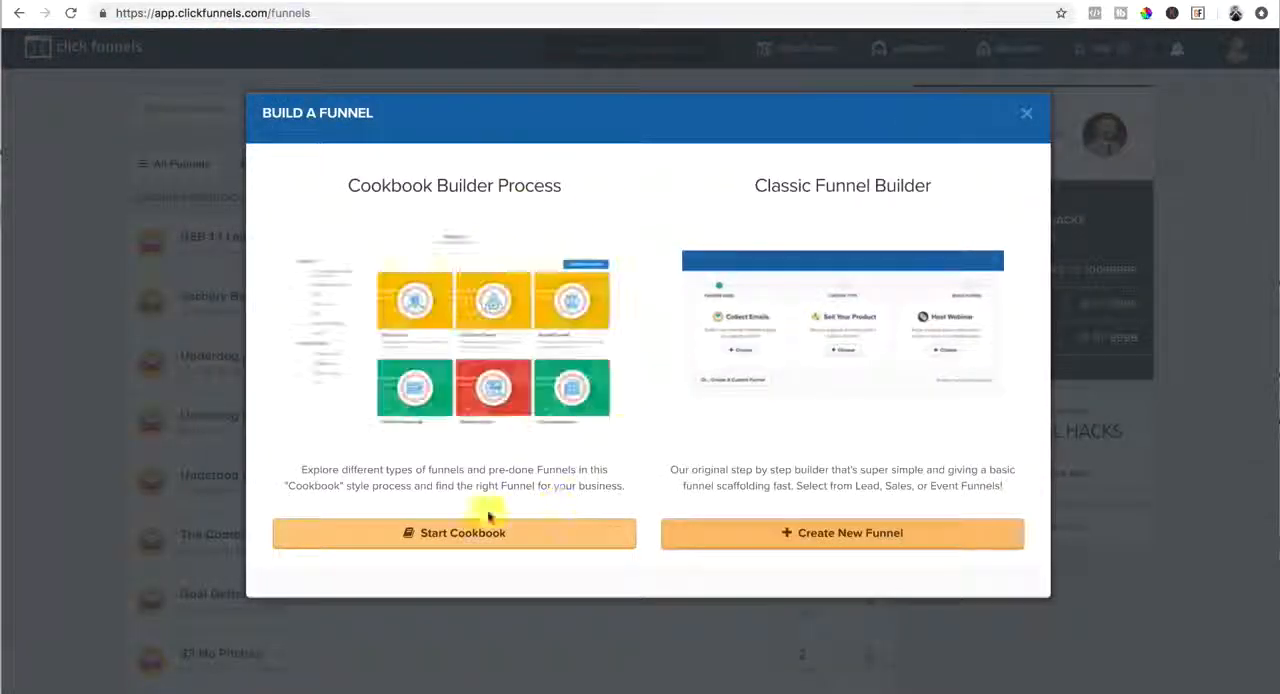
pyautogui.click(447, 541)
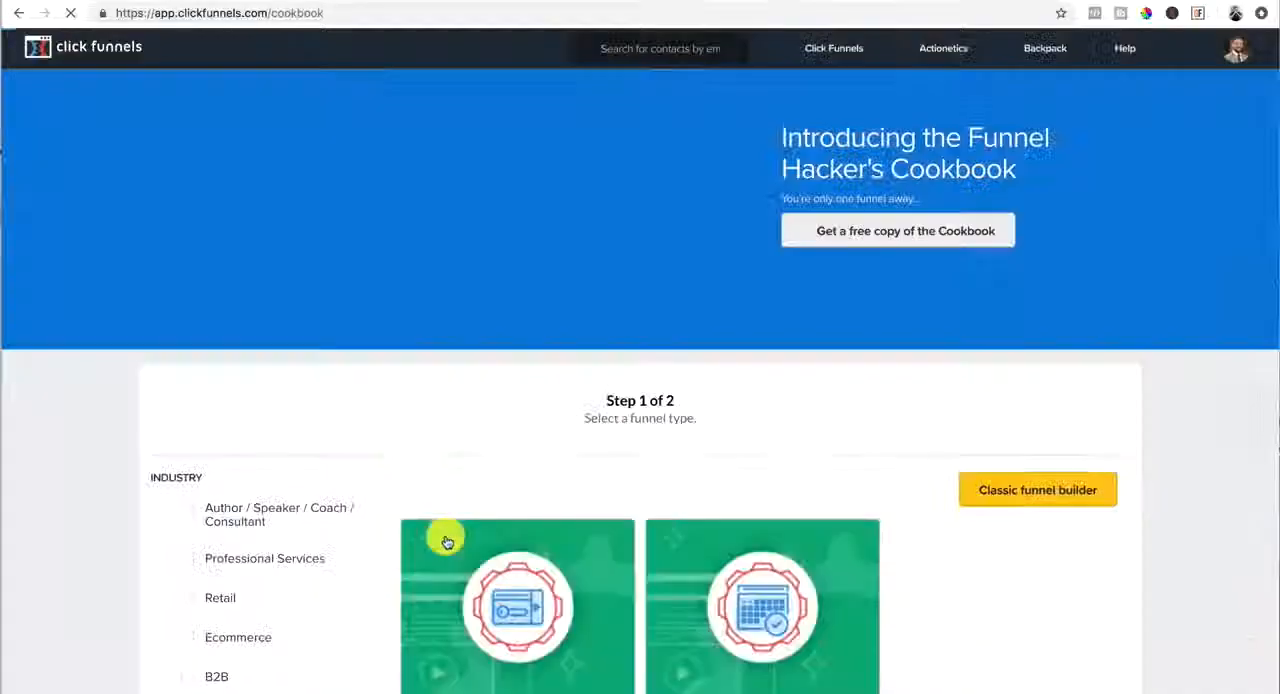
# Filter the funnel types by the Author / Speaker / Coach / Consultant industry and the Generate Leads funnel type
pyautogui.scroll(-2, 435, 507)
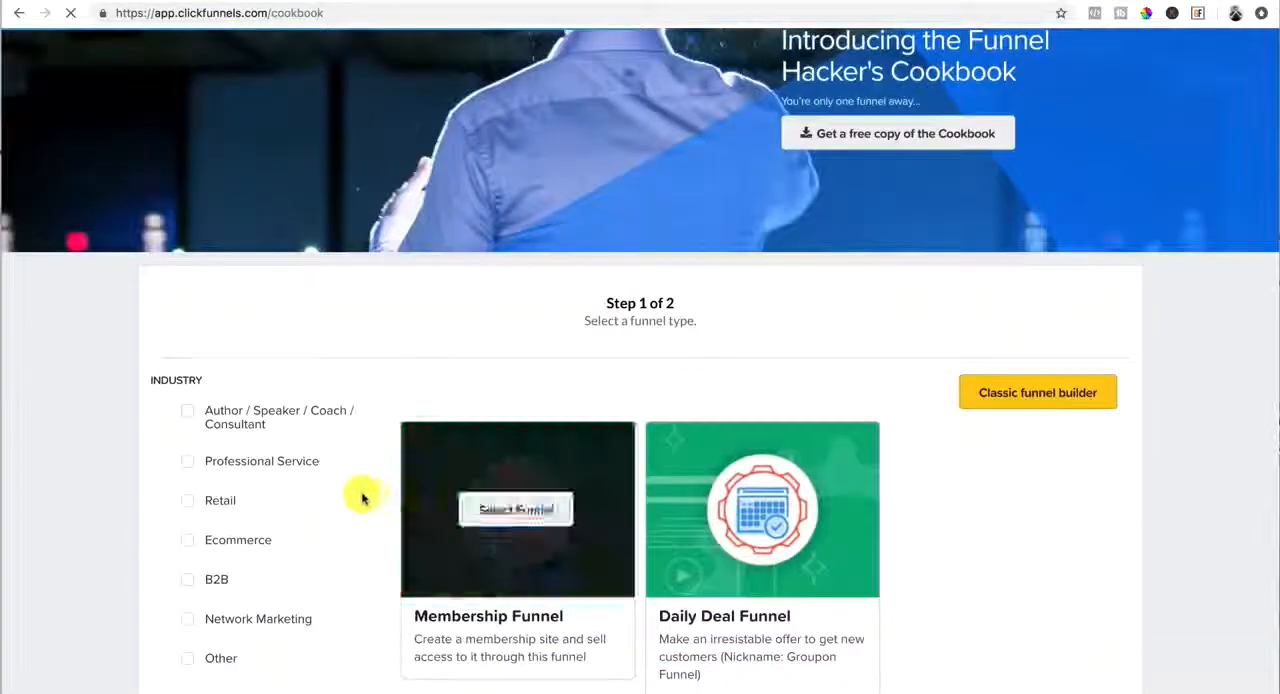
pyautogui.click(189, 414)
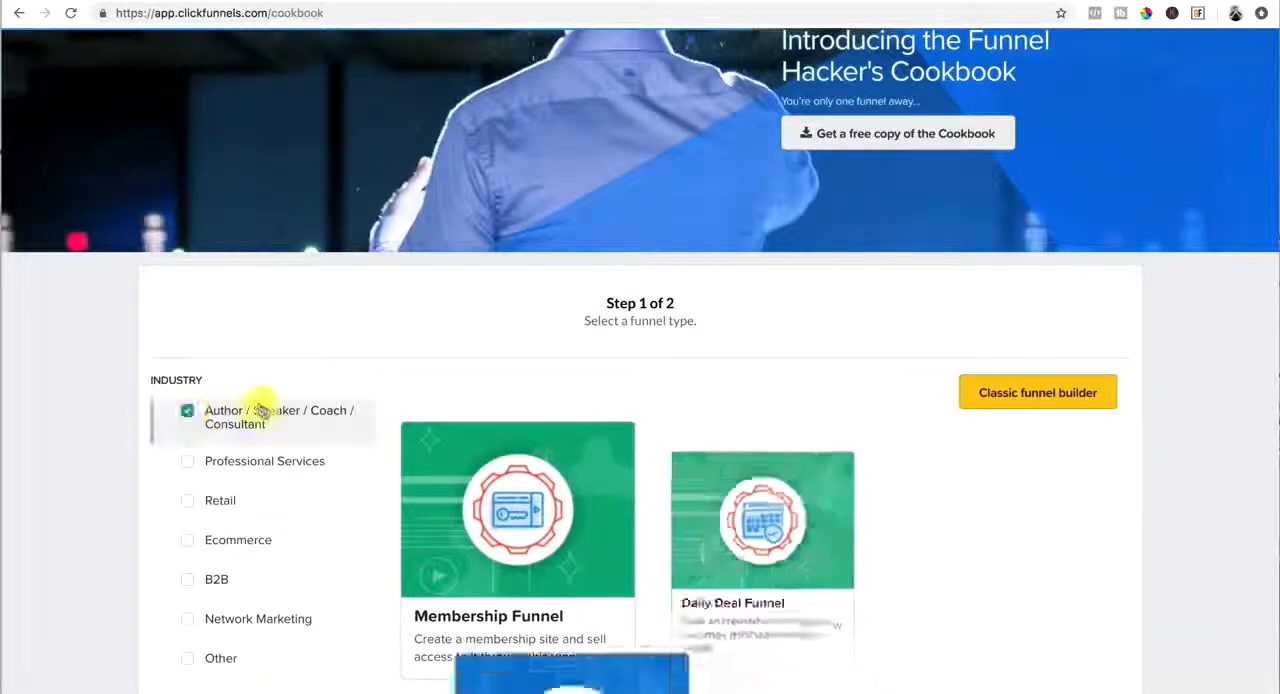
pyautogui.scroll(-2, 243, 449)
pyautogui.scroll(-3, 246, 452)
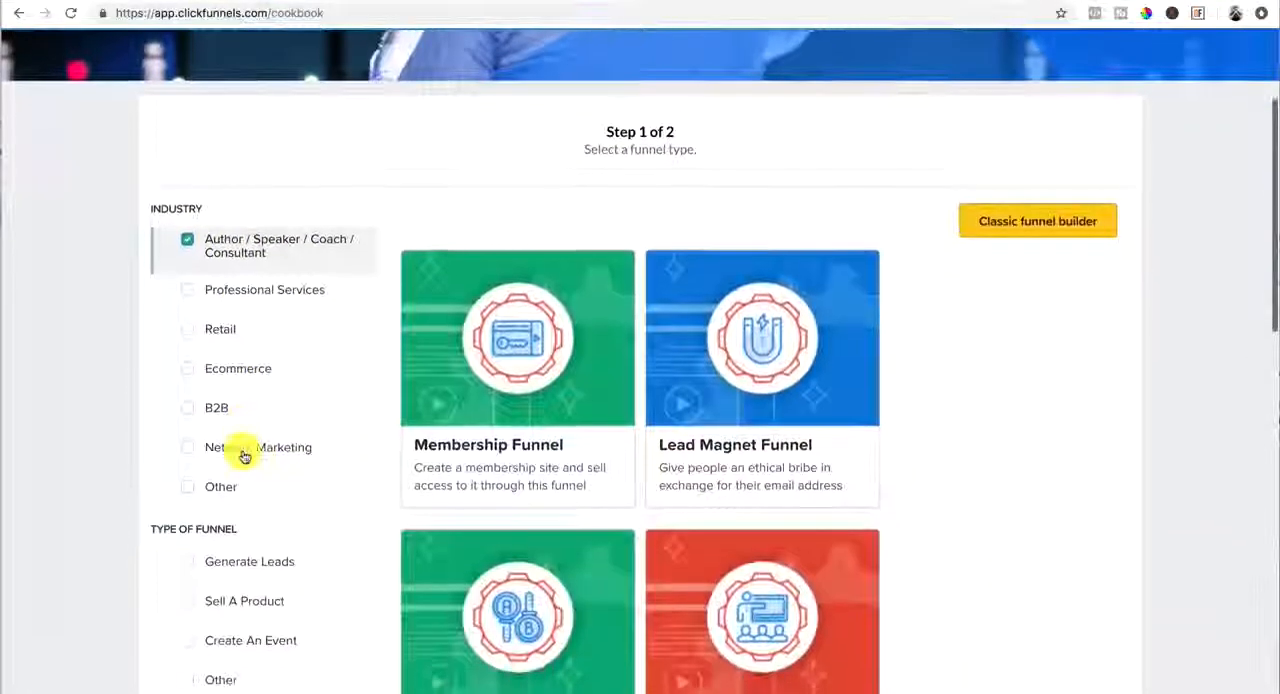
pyautogui.click(189, 490)
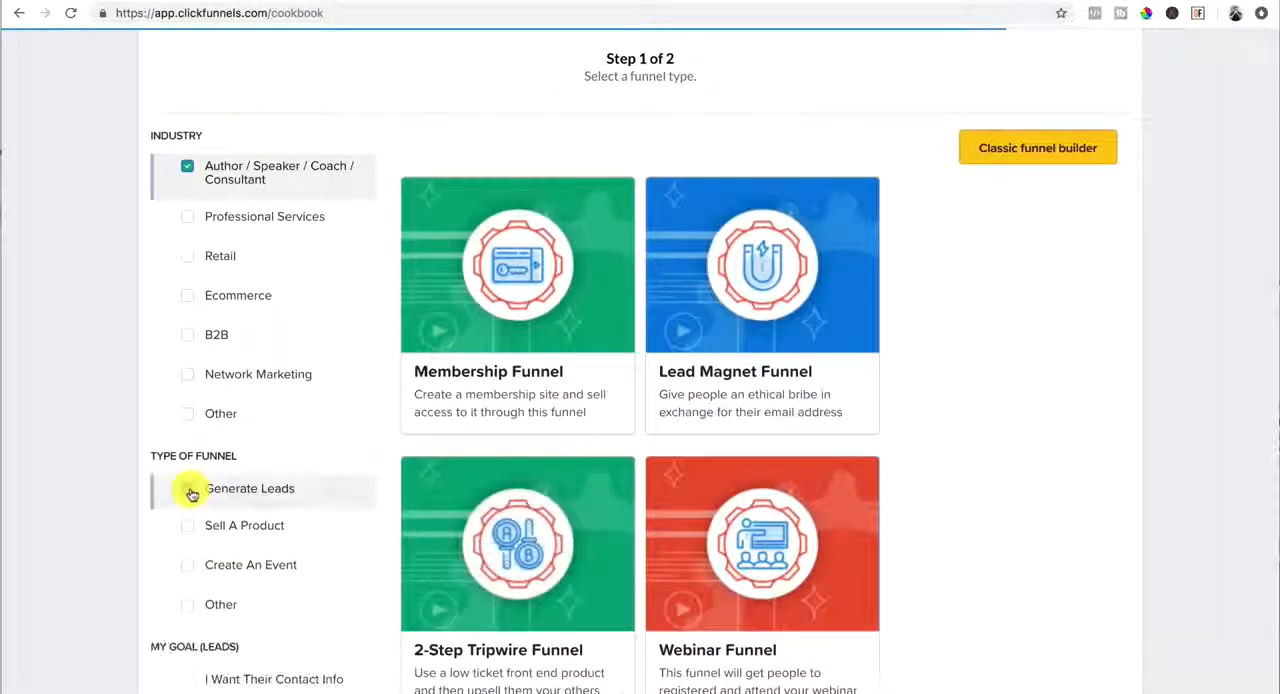
# Choose the Squeeze Page Funnel type and start the funnel from the free Blank Squeeze Page Funnel template
pyautogui.scroll(-6, 995, 466)
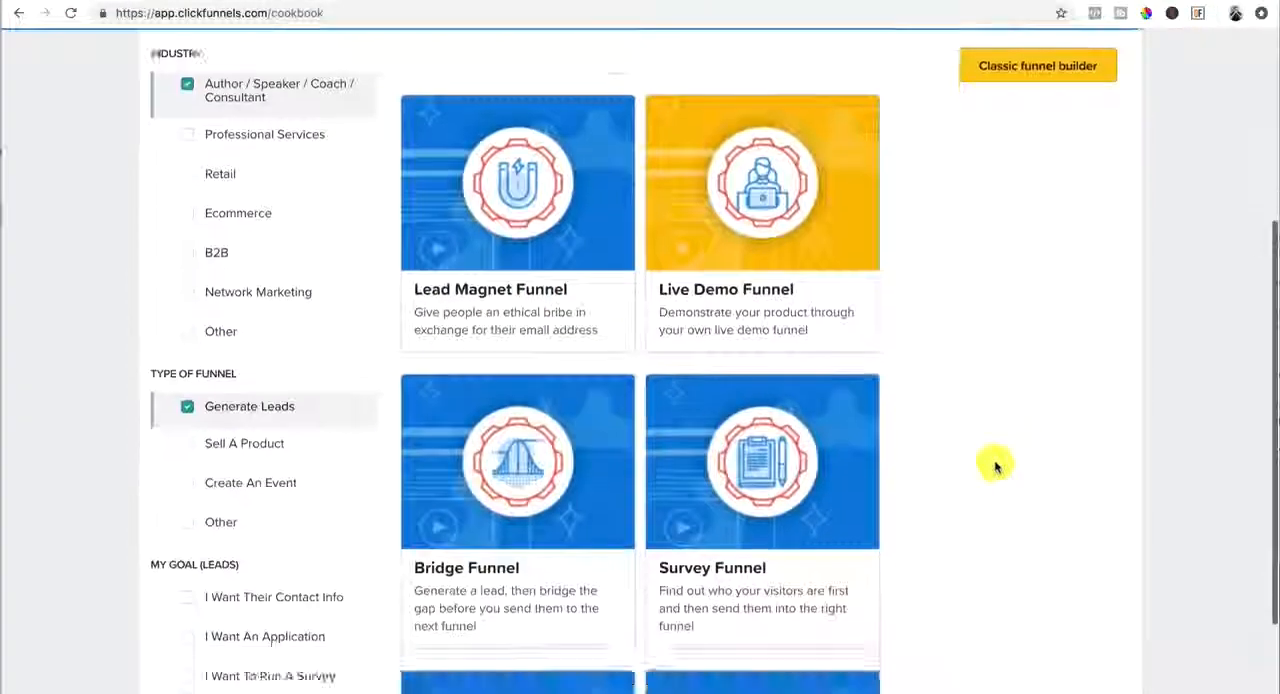
pyautogui.scroll(-3, 995, 466)
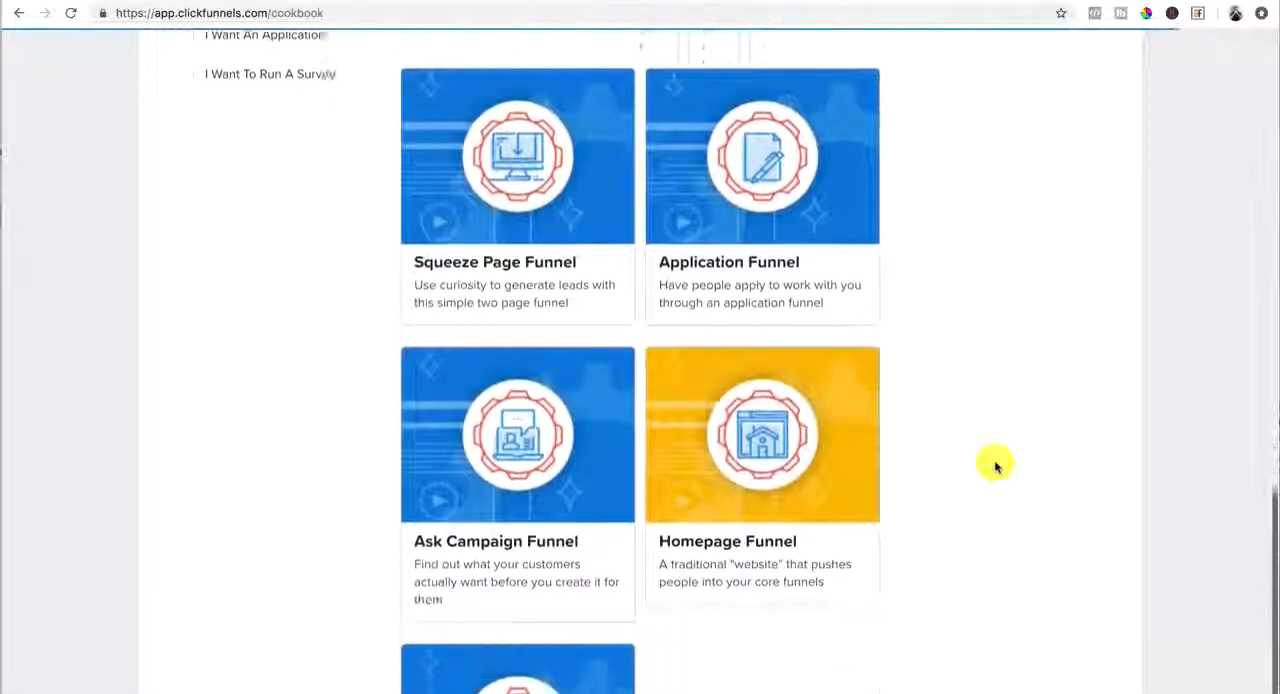
pyautogui.scroll(1, 995, 466)
pyautogui.scroll(8, 995, 466)
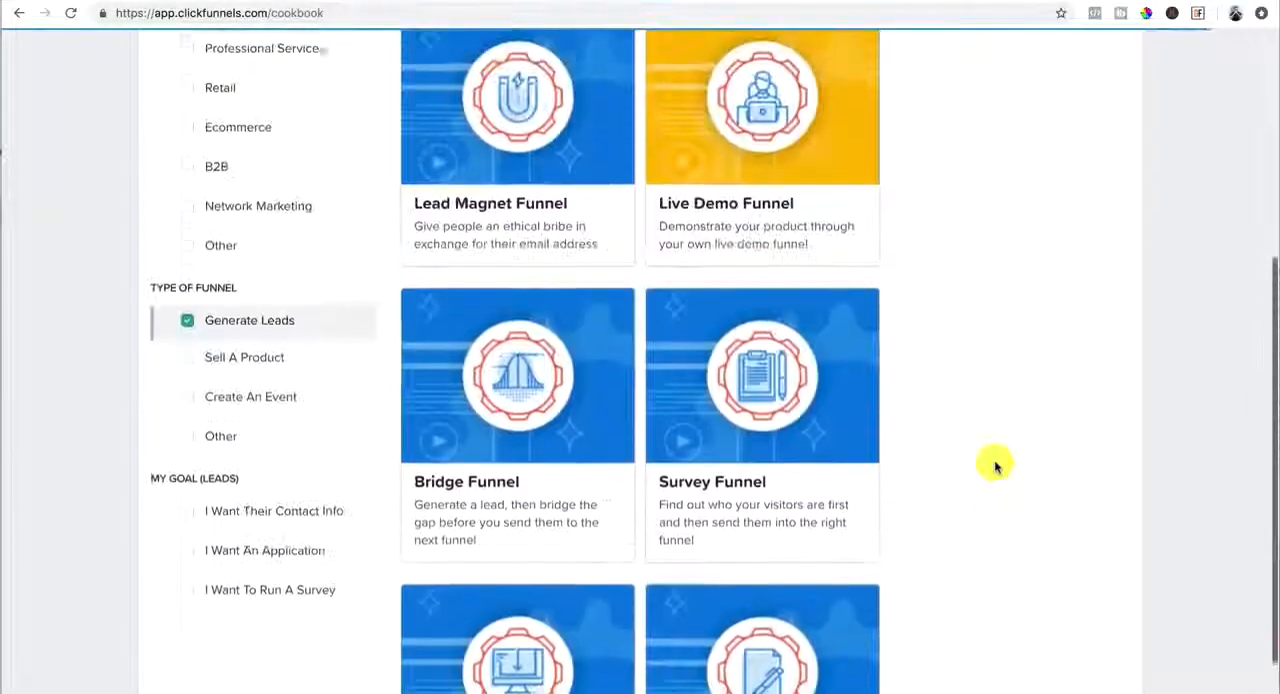
pyautogui.scroll(-3, 995, 466)
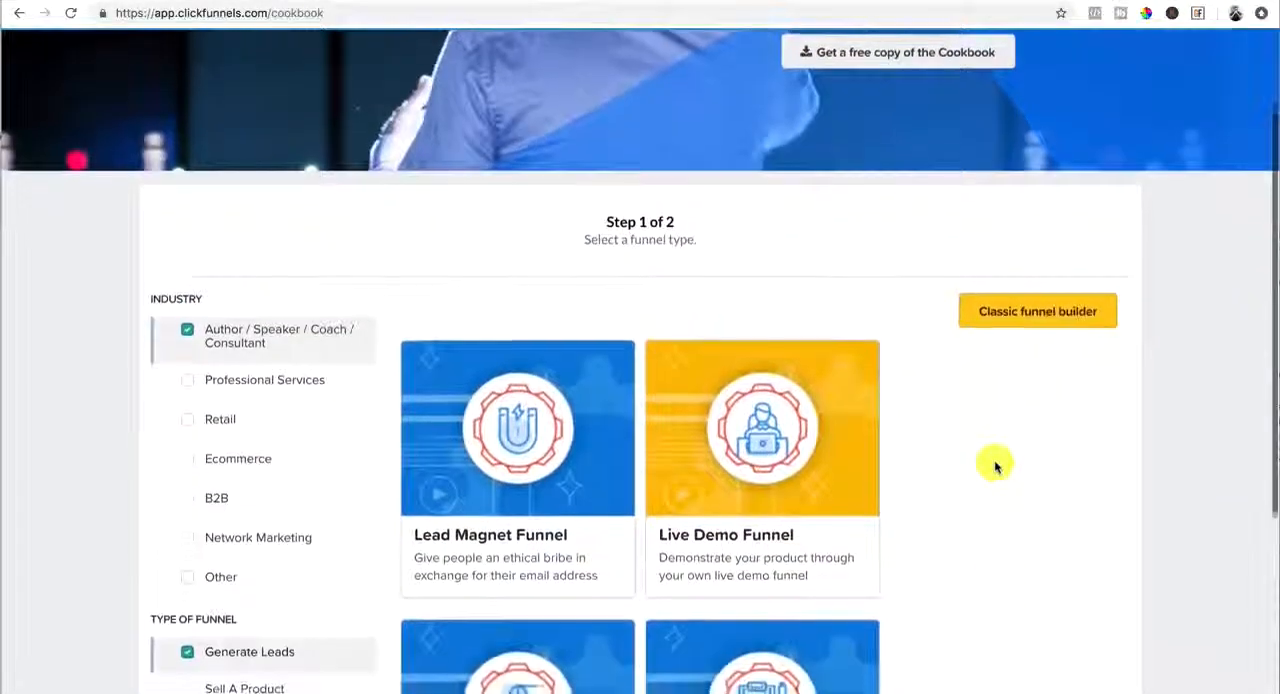
pyautogui.scroll(-3, 995, 466)
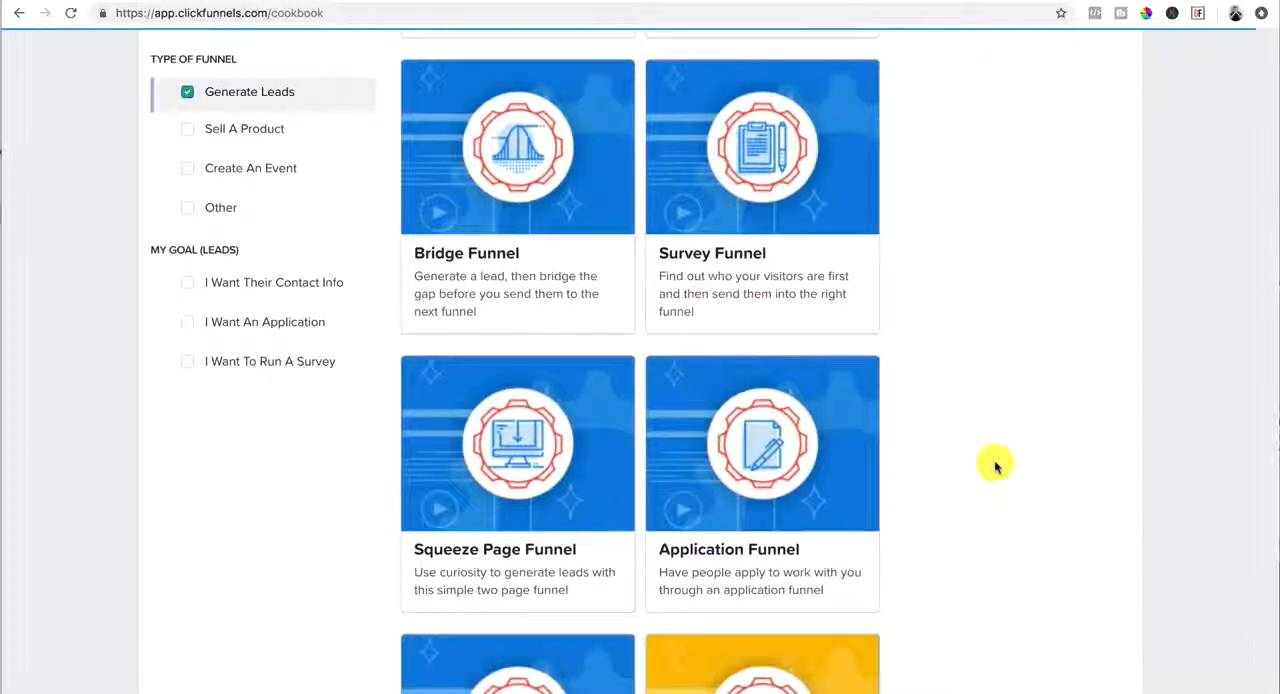
pyautogui.scroll(-1, 994, 464)
pyautogui.moveTo(505, 458)
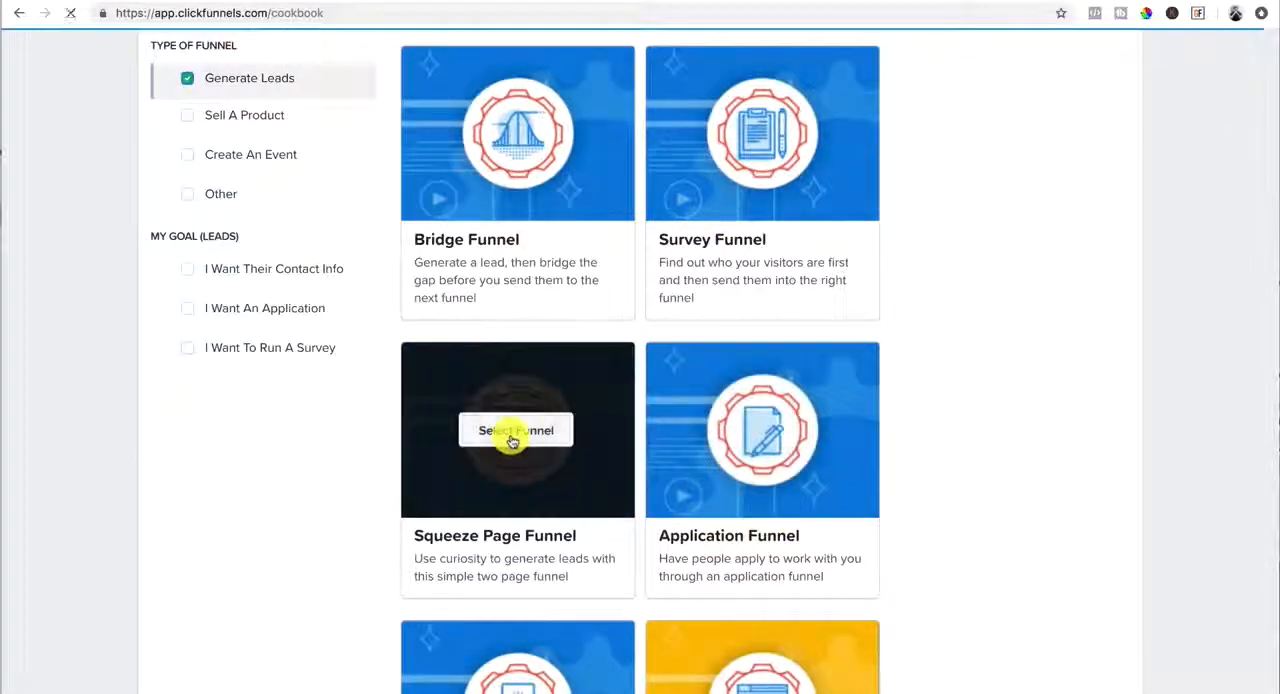
pyautogui.click(512, 438)
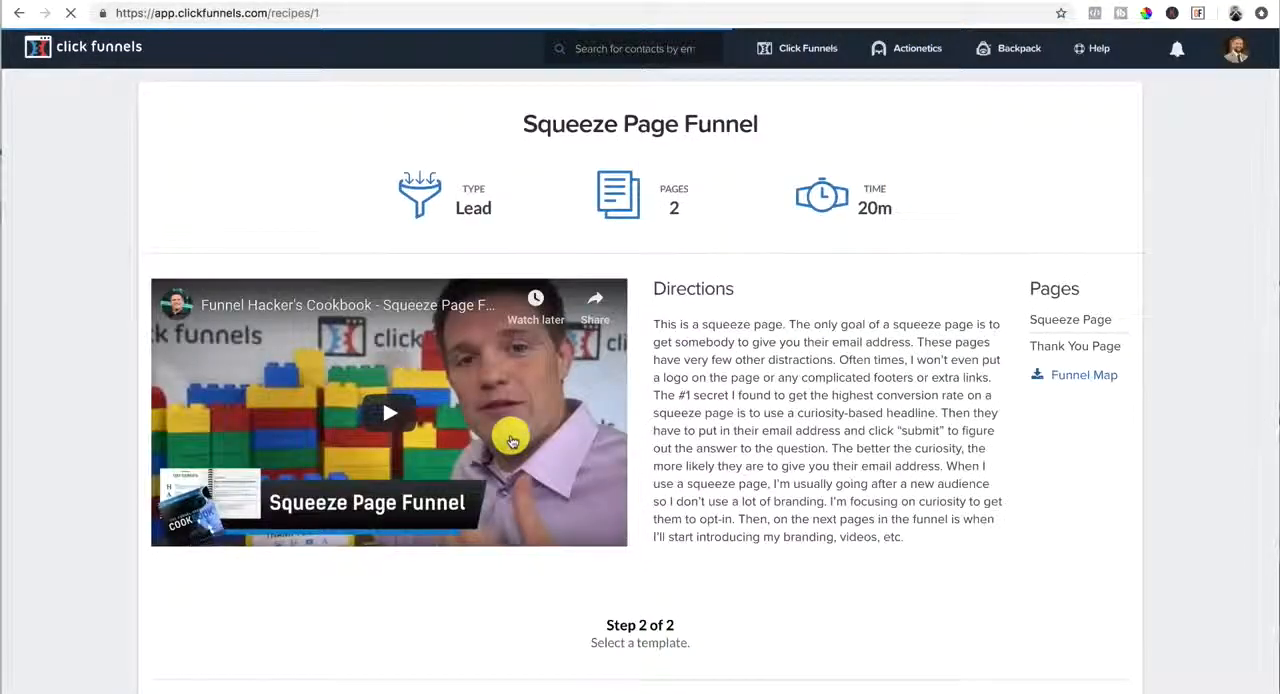
pyautogui.scroll(-10, 680, 450)
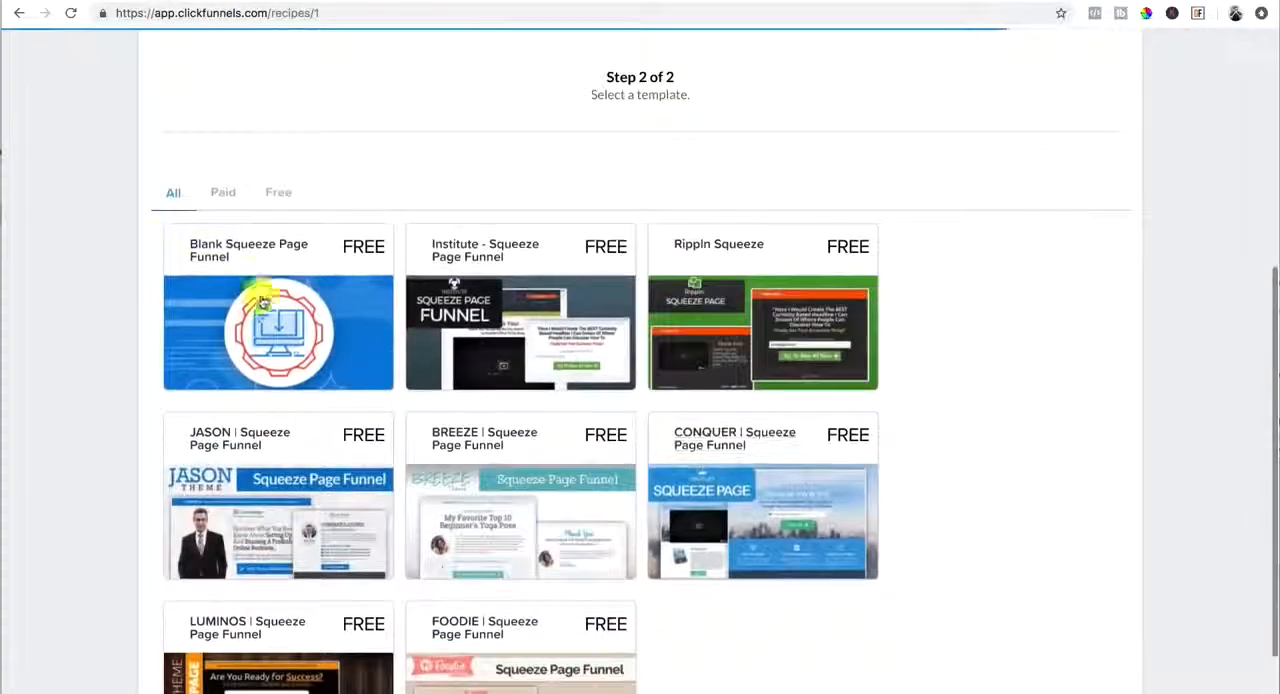
pyautogui.click(268, 293)
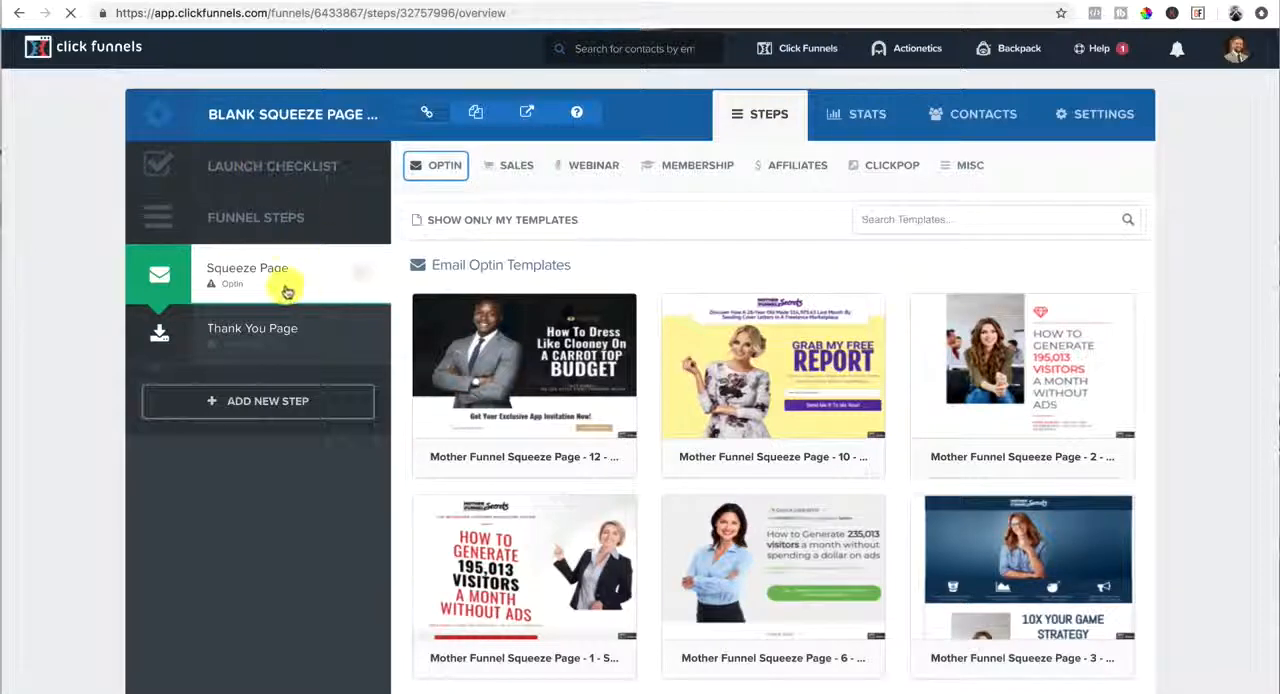
# In the funnel's settings, rename the funnel "test" and assign the first custom domain offered
pyautogui.moveTo(816, 320)
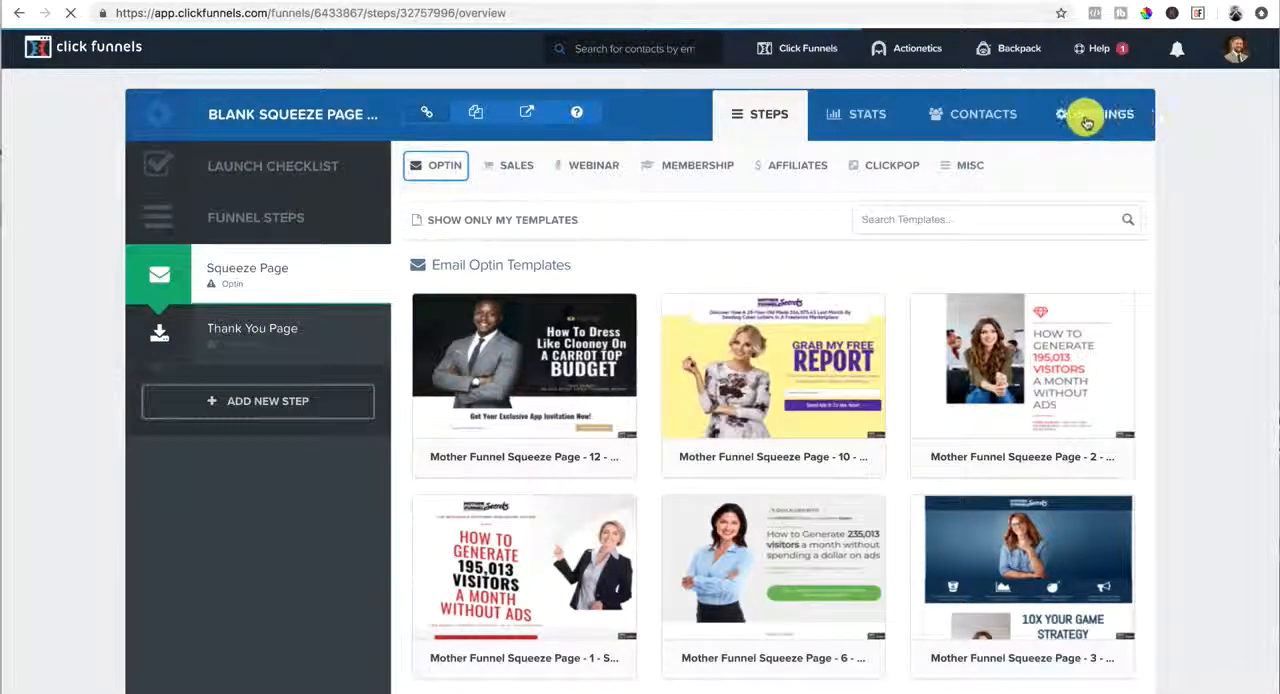
pyautogui.click(1087, 121)
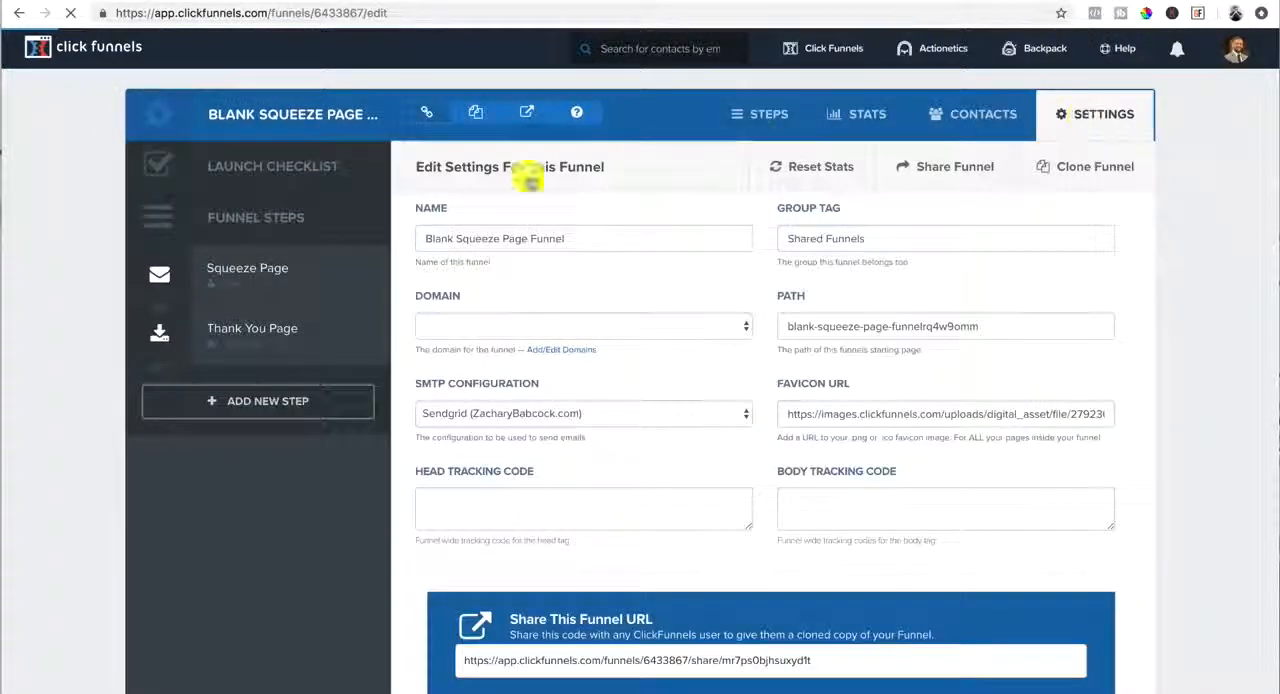
pyautogui.moveTo(570, 238); pyautogui.dragTo(395, 236)
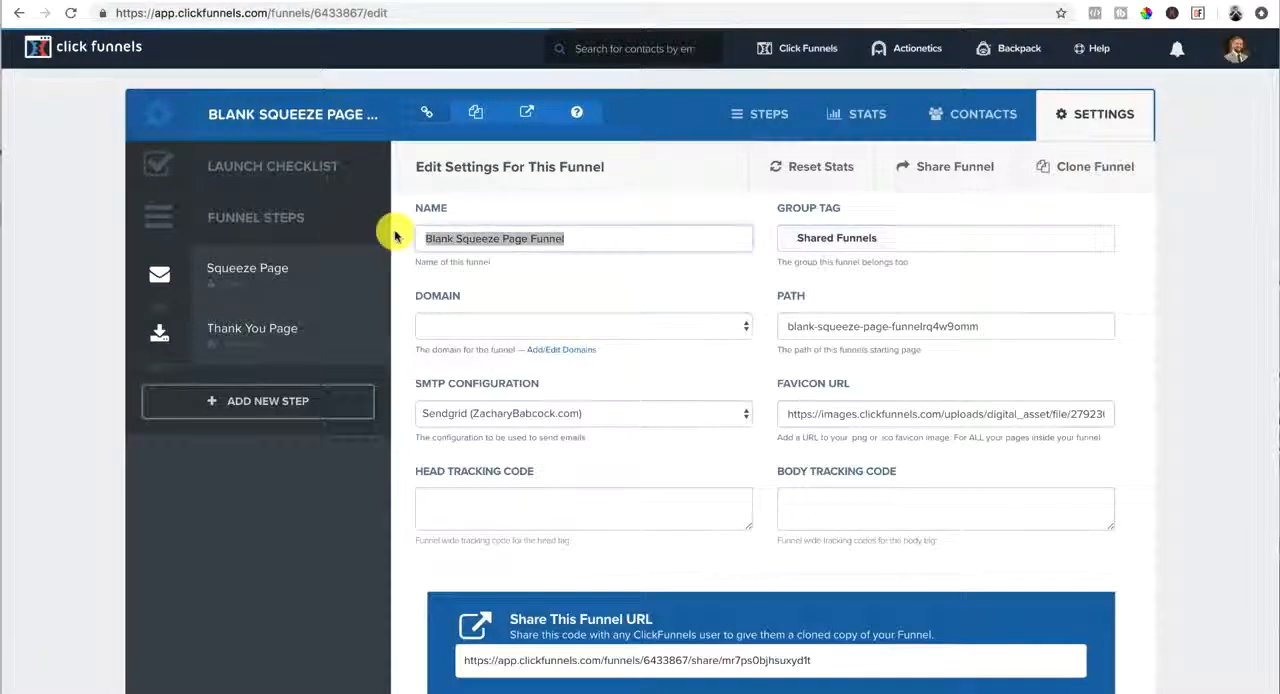
pyautogui.write('test')
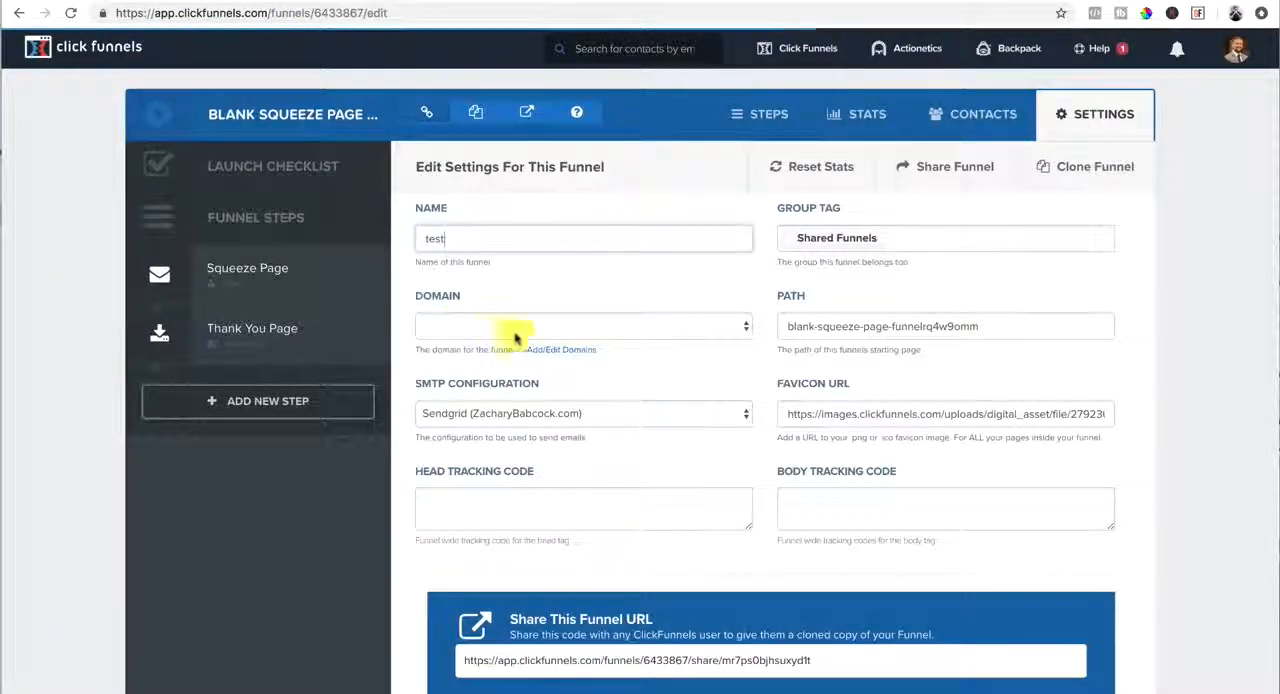
pyautogui.click(620, 326)
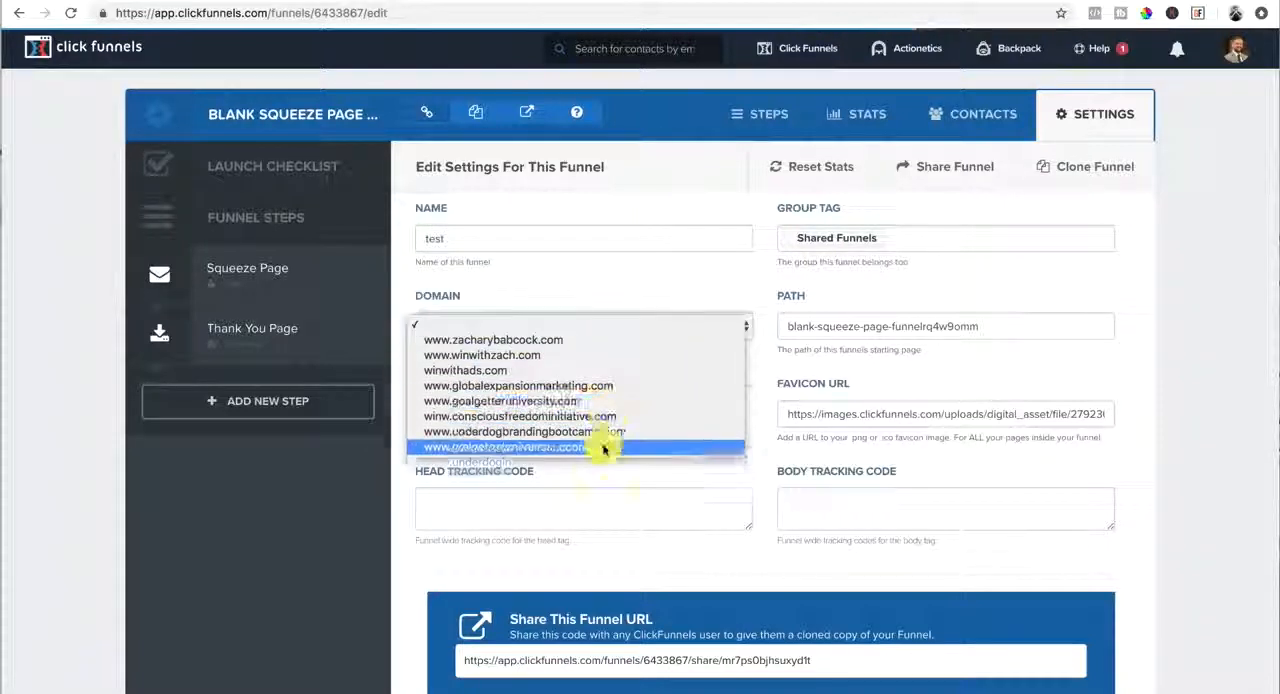
pyautogui.click(559, 340)
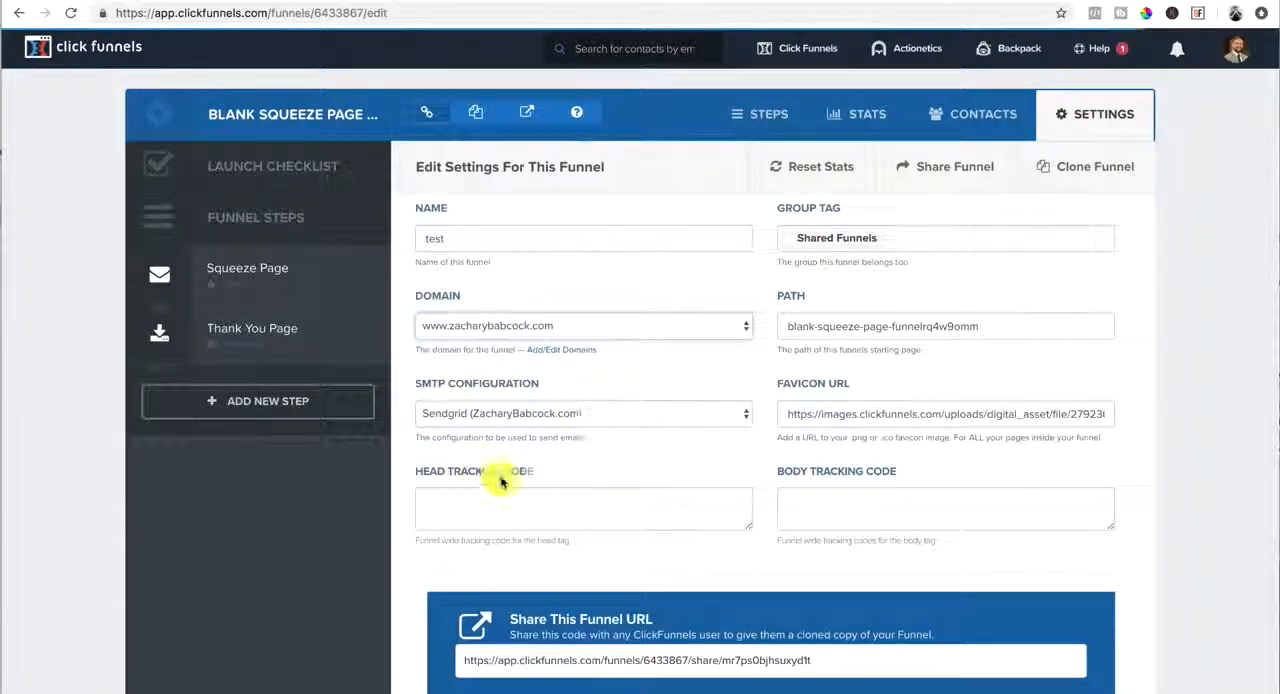
pyautogui.click(436, 513)
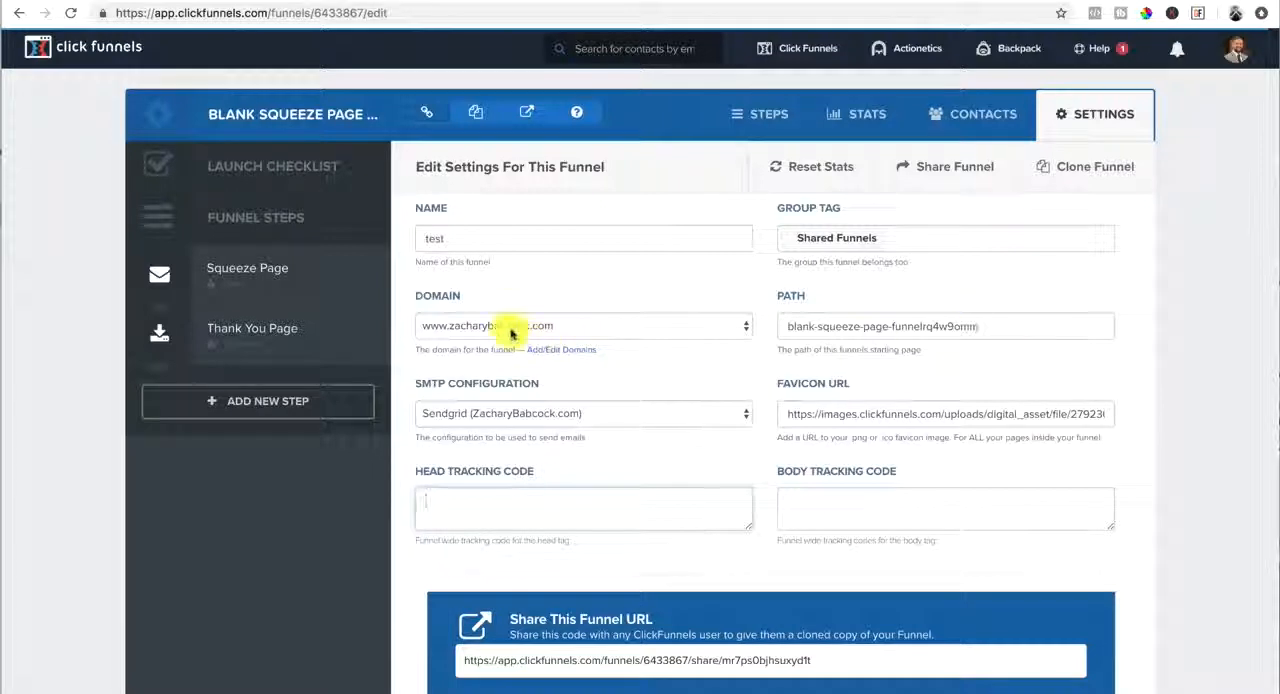
# Replace the funnel's automatically generated path with "test"
pyautogui.moveTo(989, 324); pyautogui.dragTo(744, 328)
pyautogui.press('BackSpace')
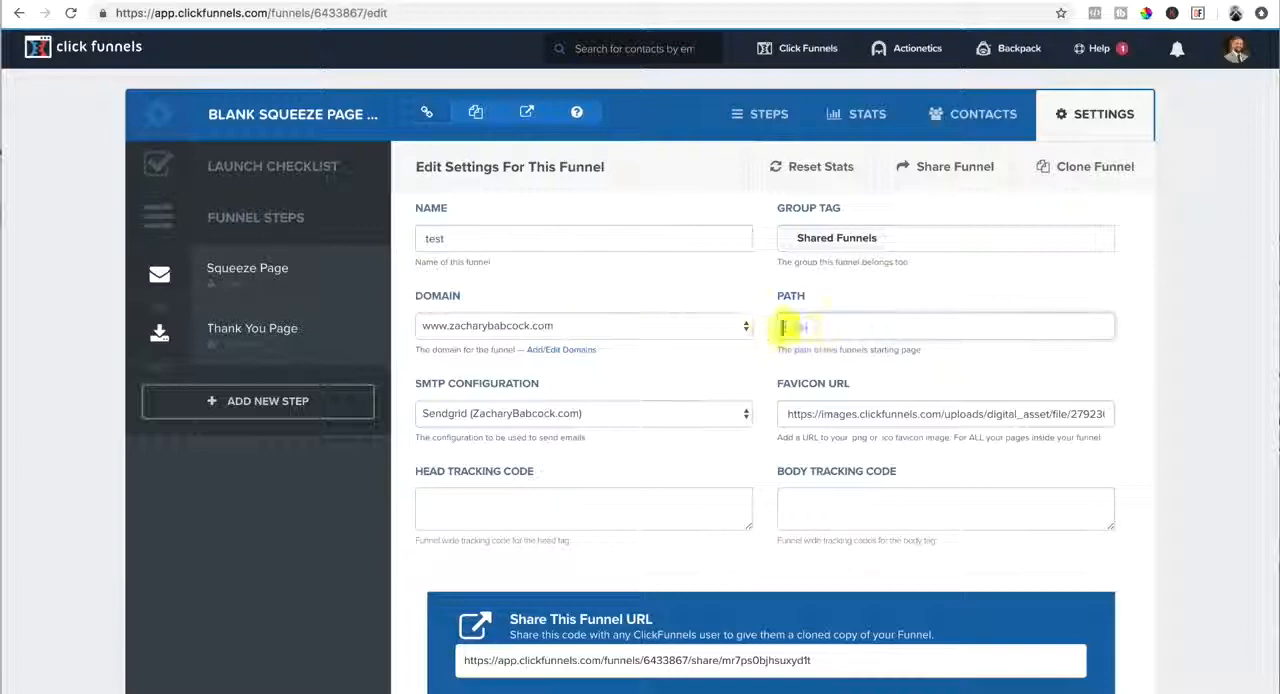
pyautogui.write('test')
pyautogui.scroll(-1, 848, 400)
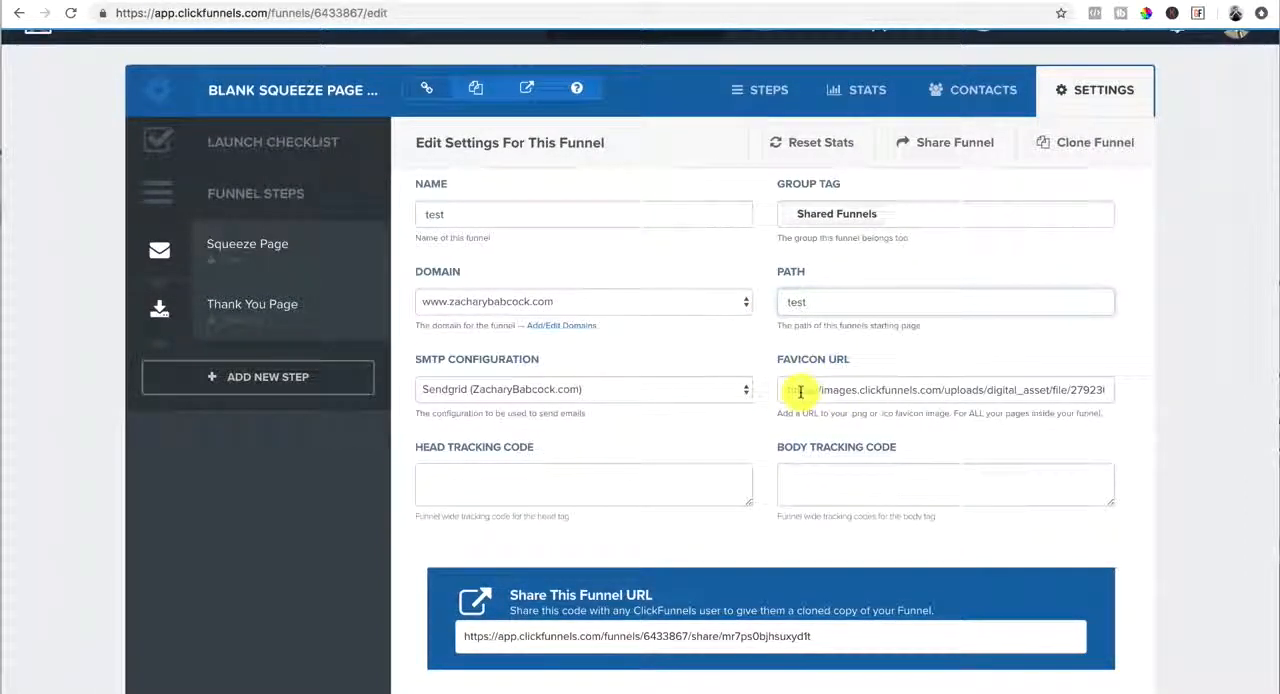
pyautogui.scroll(1, 800, 393)
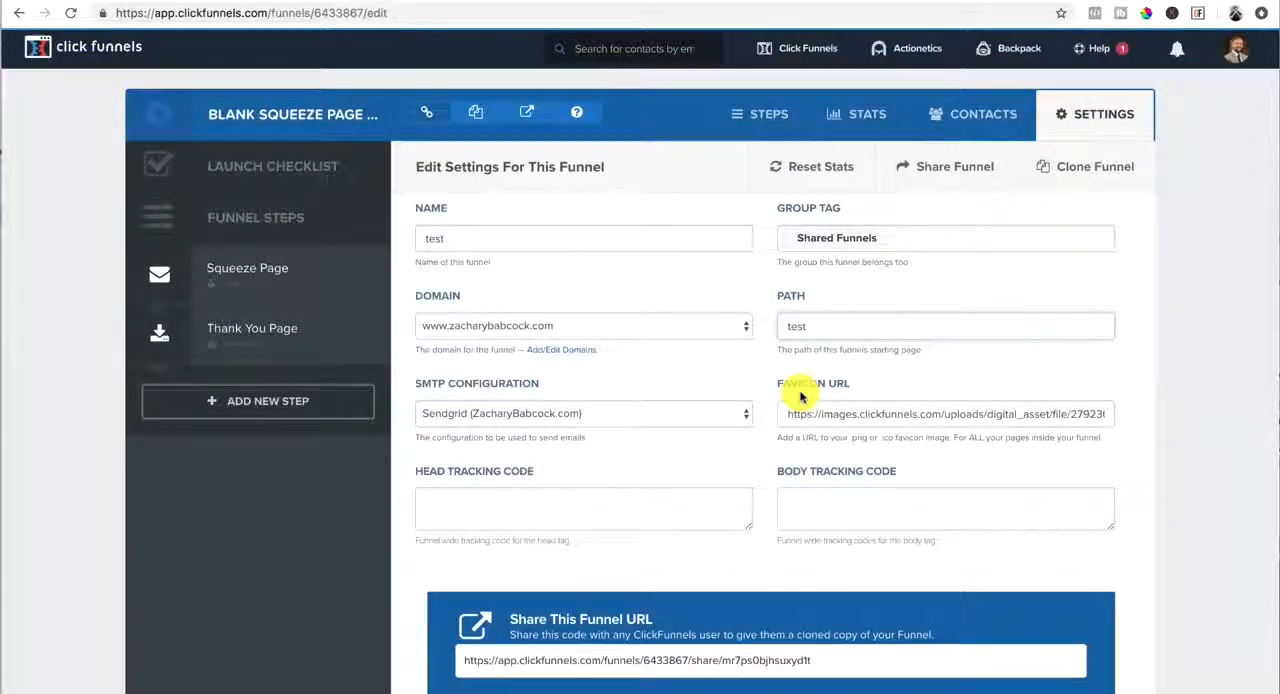
# Review the remaining funnel settings, including Stripe, Zapier and webhooks, and save the updated settings
pyautogui.scroll(-1, 800, 395)
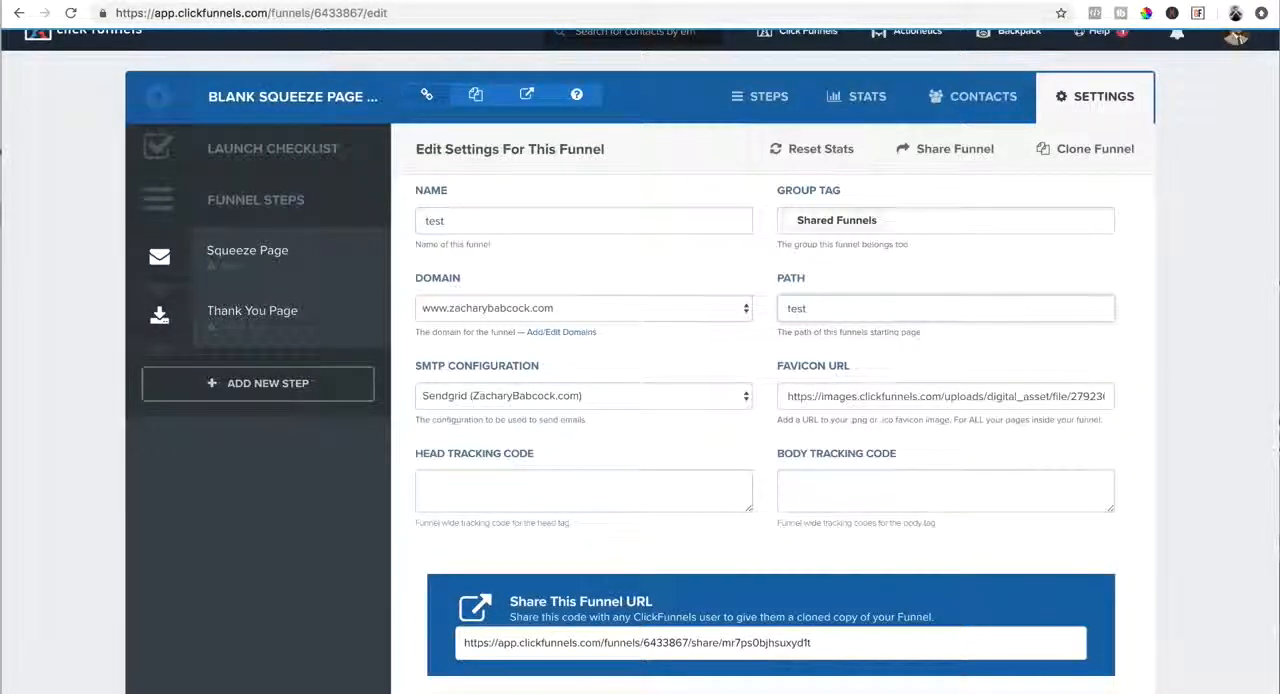
pyautogui.moveTo(842, 5)
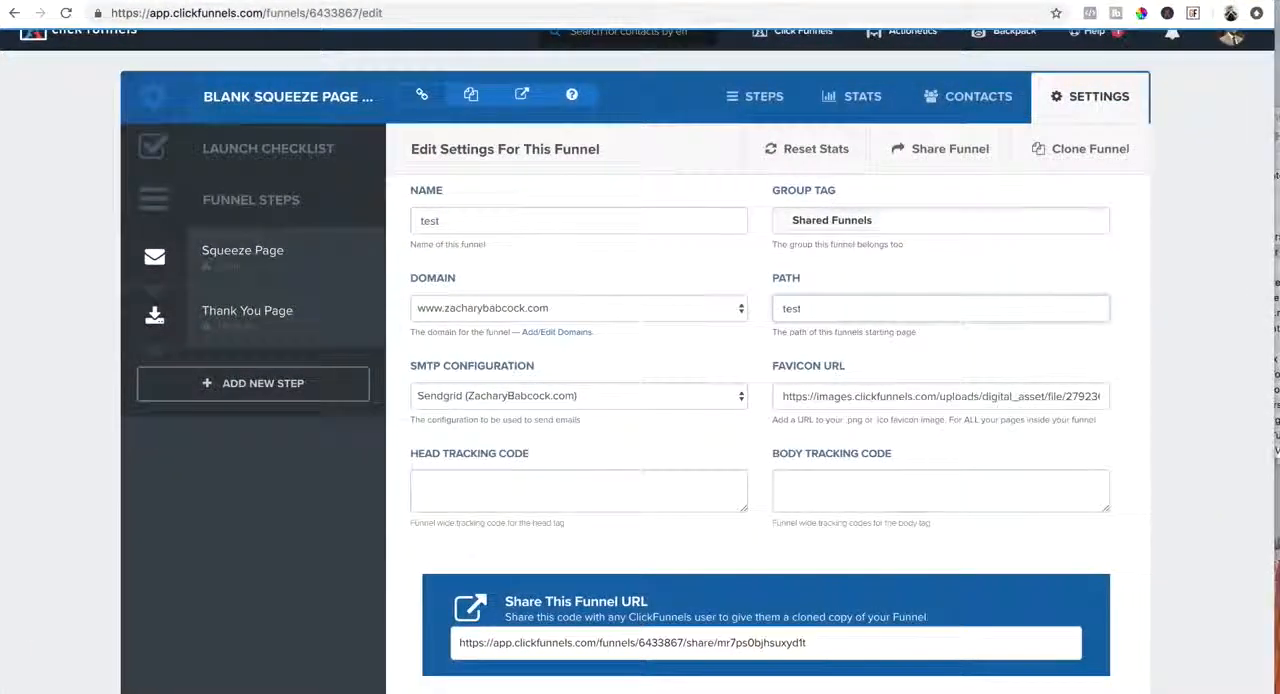
pyautogui.scroll(-5, 914, 517)
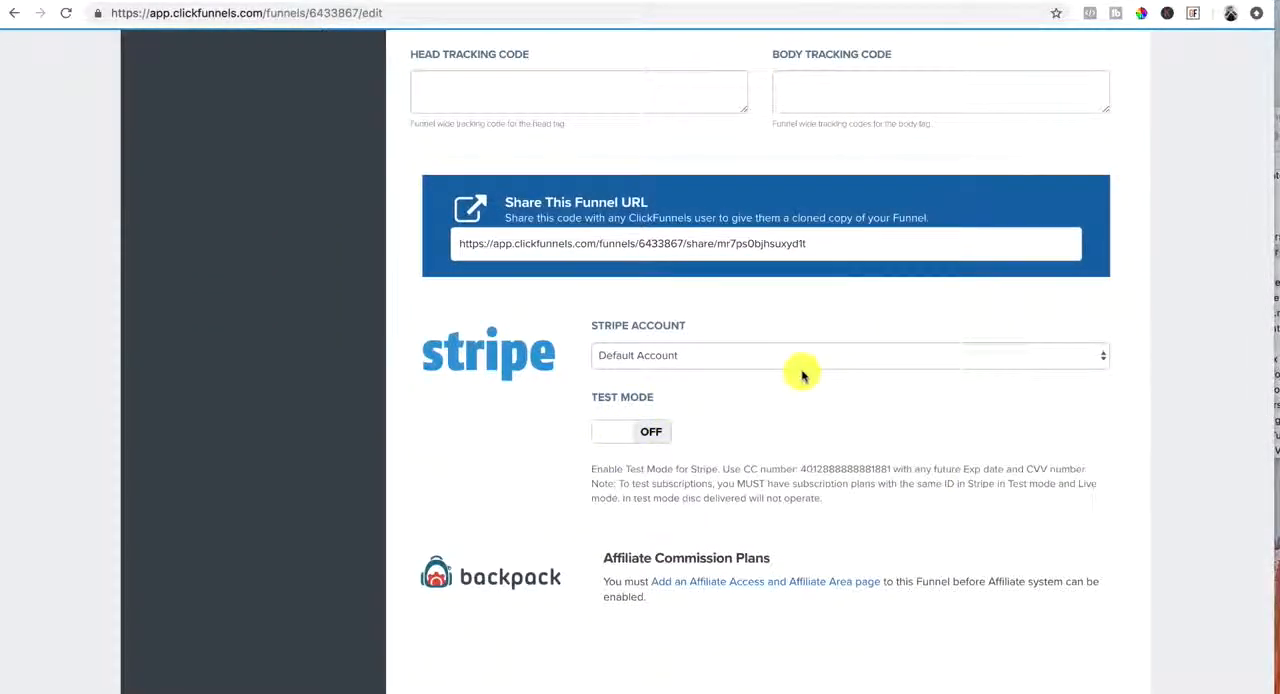
pyautogui.scroll(-3, 802, 375)
pyautogui.scroll(3, 802, 375)
pyautogui.scroll(-3, 802, 375)
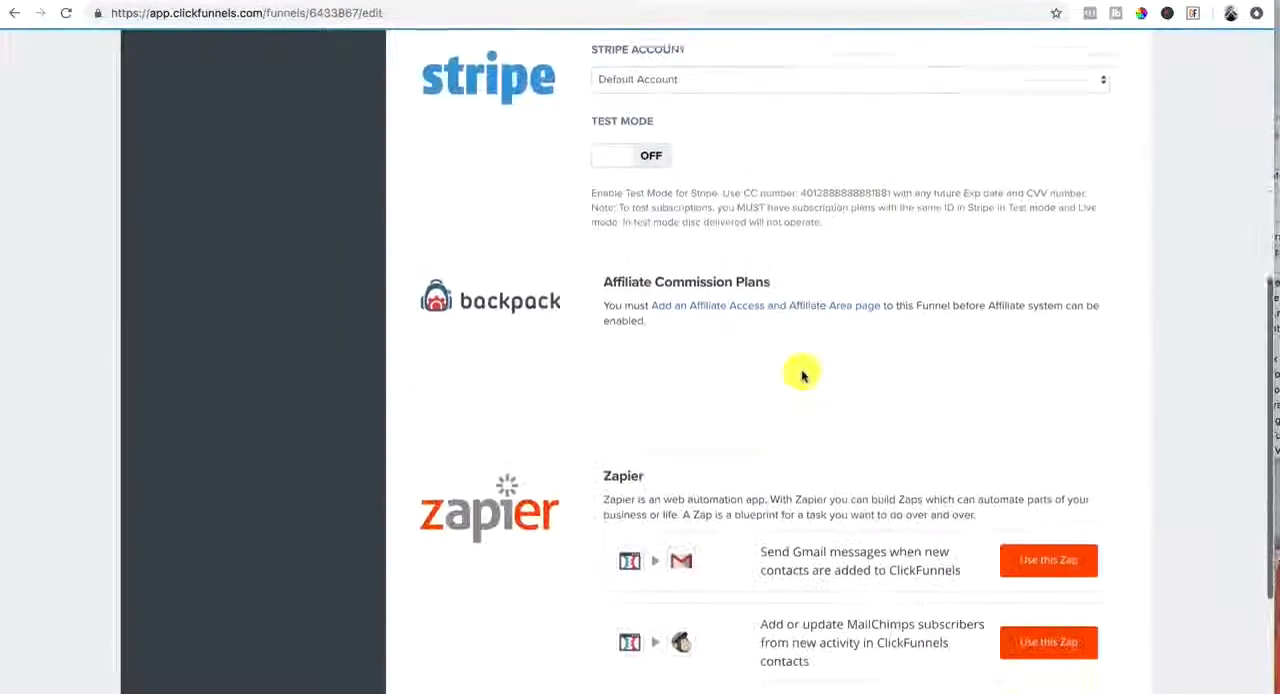
pyautogui.scroll(-9, 802, 375)
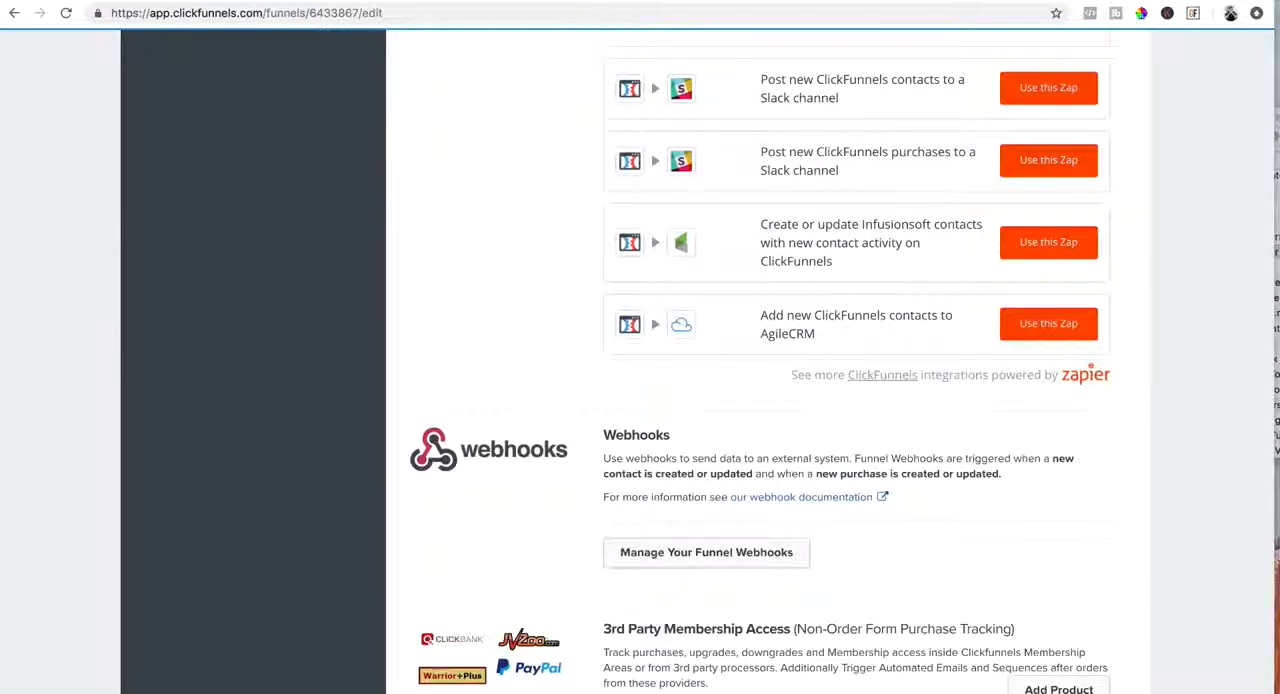
pyautogui.scroll(-3, 1022, 596)
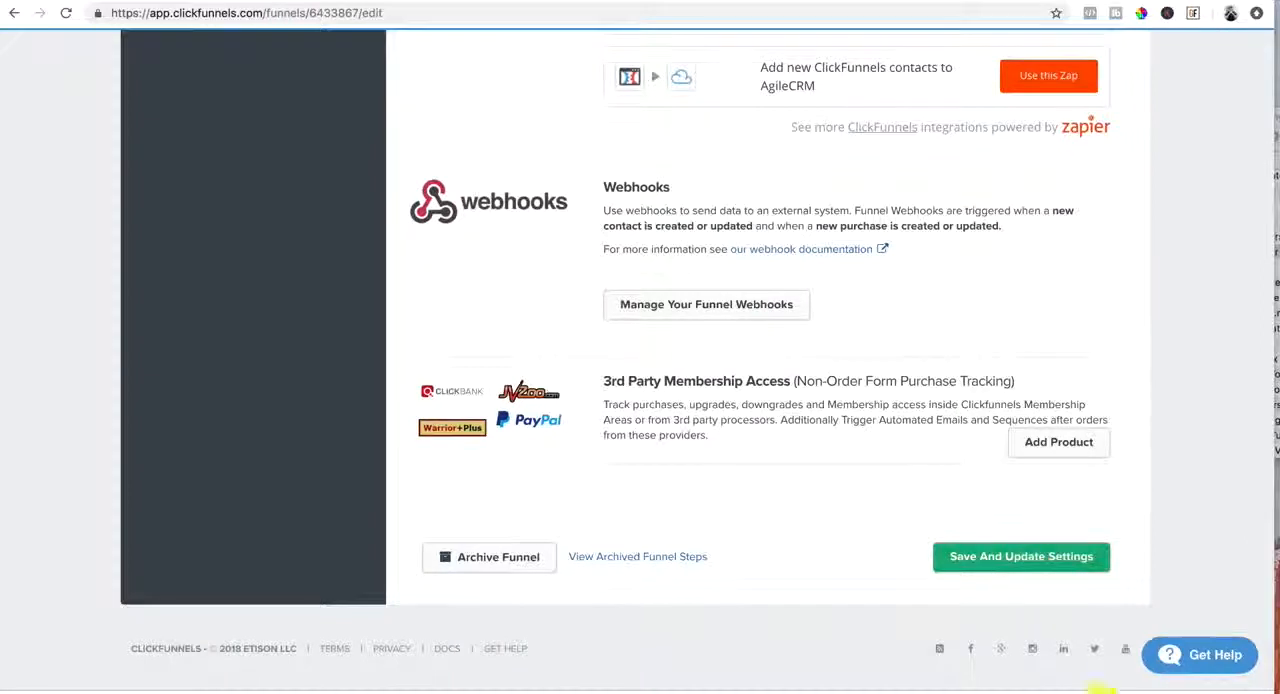
pyautogui.click(1032, 563)
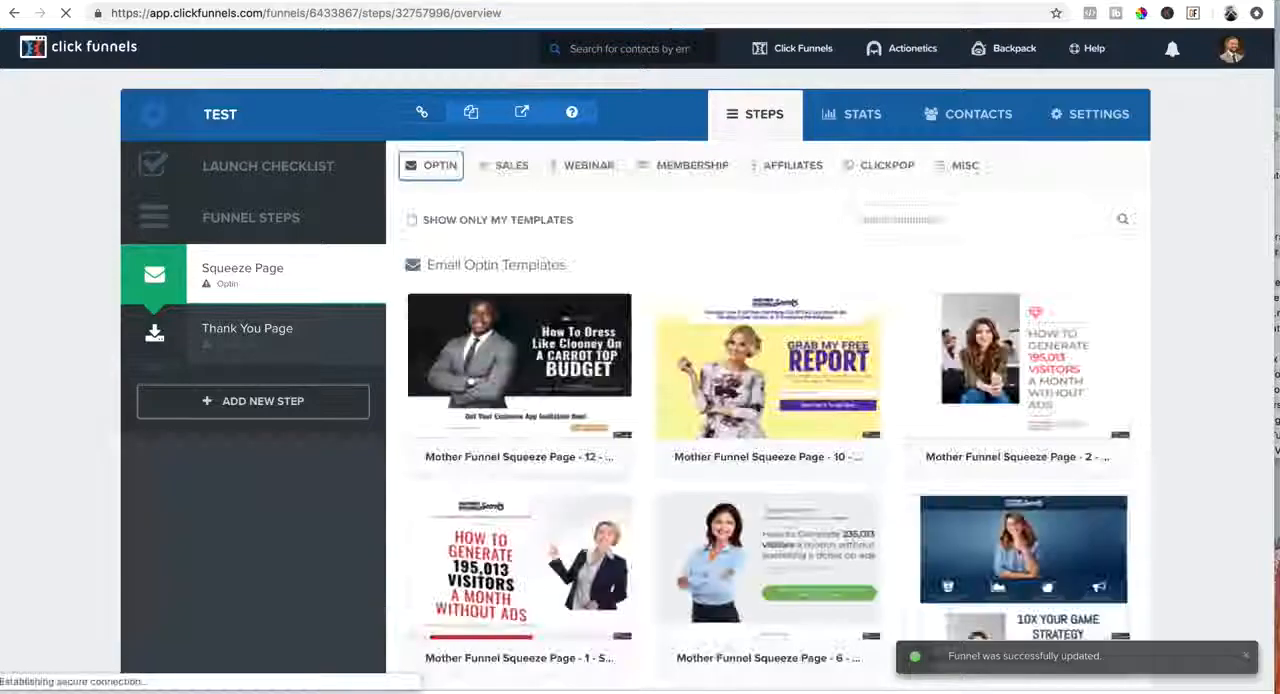
# Apply the Optin Blank Start template to the funnel's Squeeze Page step
pyautogui.scroll(-7, 870, 570)
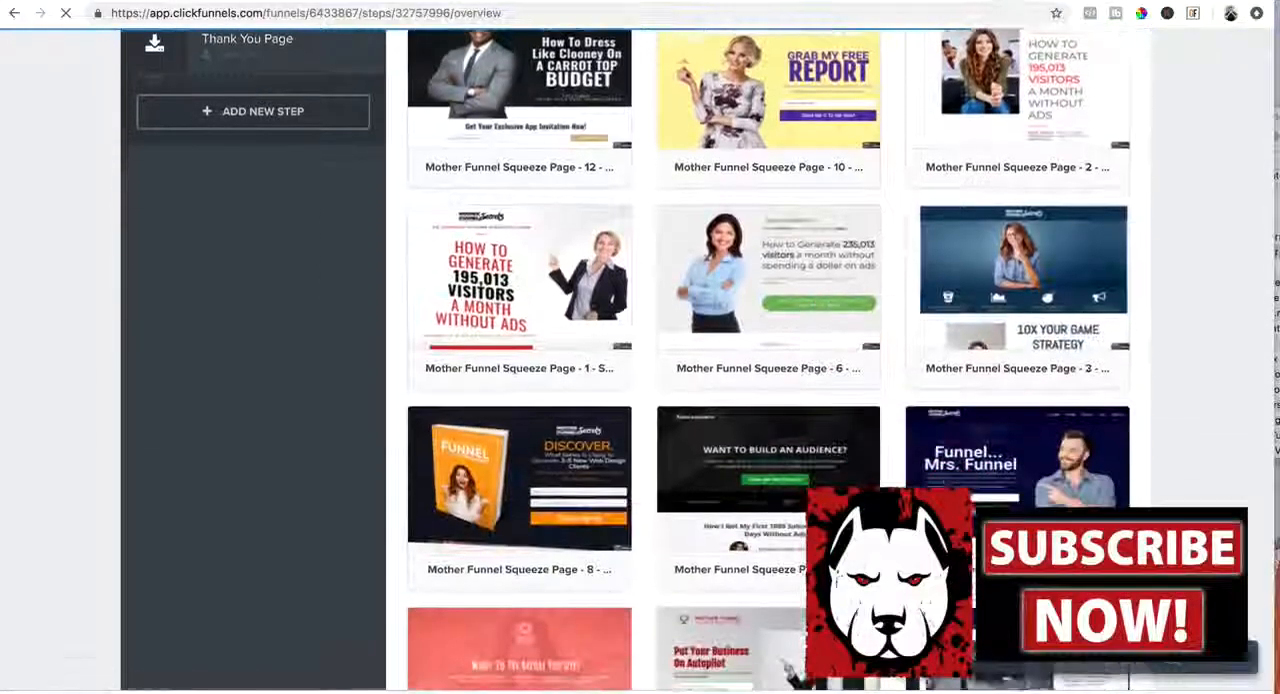
pyautogui.scroll(-15, 768, 360)
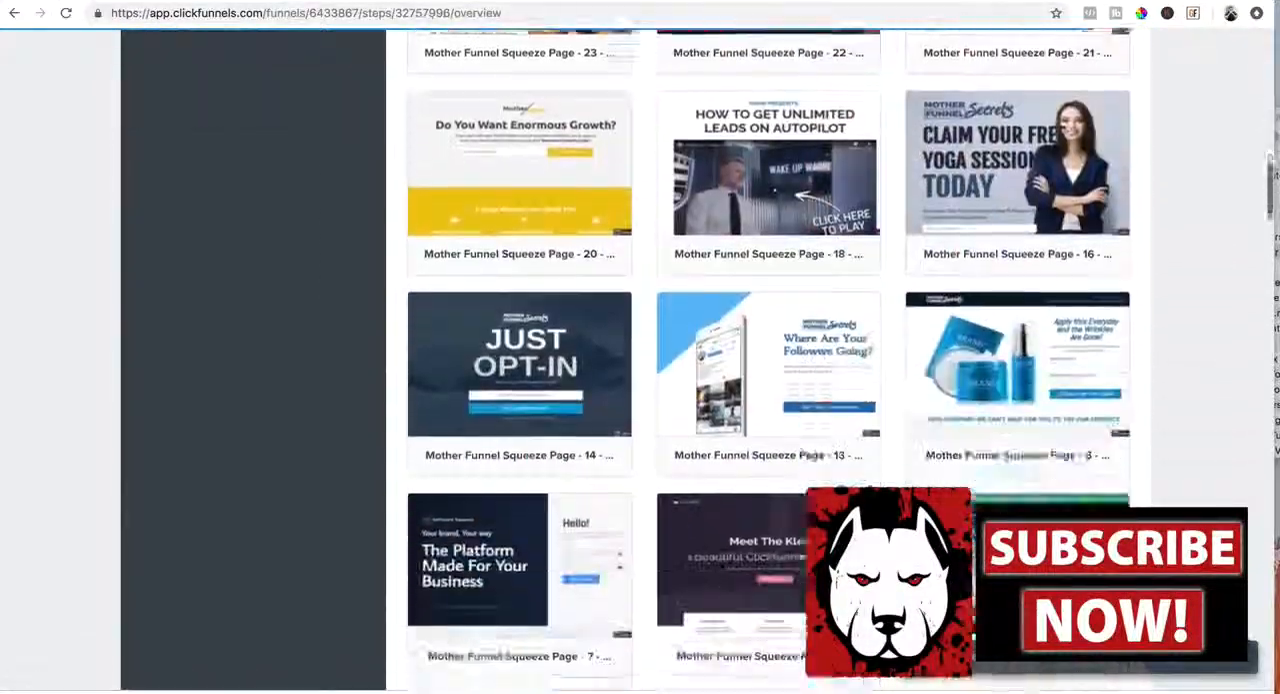
pyautogui.scroll(-13, 894, 537)
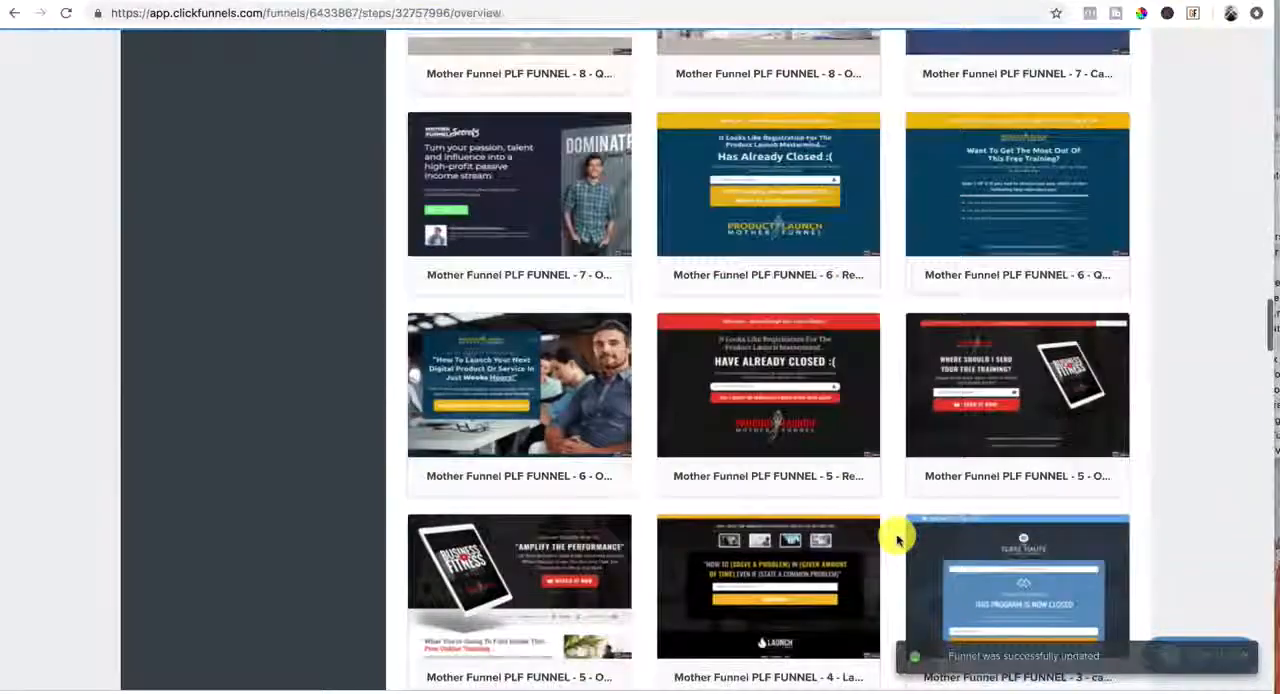
pyautogui.scroll(-10, 894, 537)
pyautogui.moveTo(1006, 400)
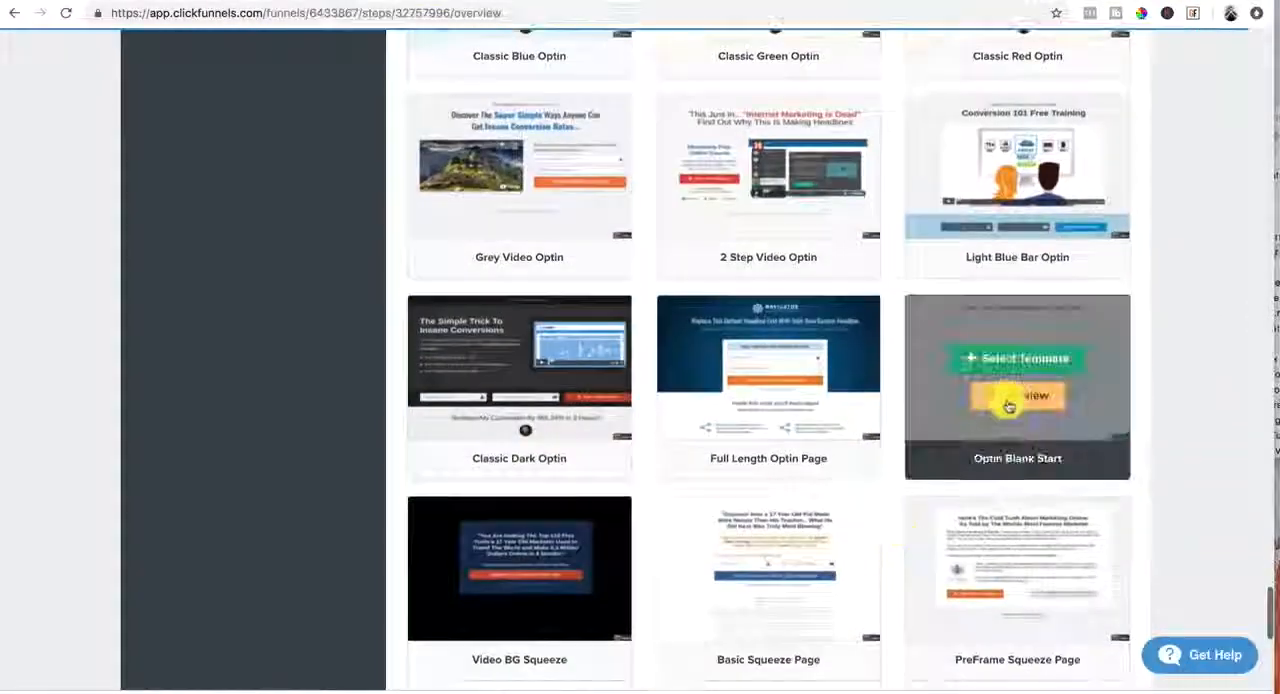
pyautogui.click(1015, 356)
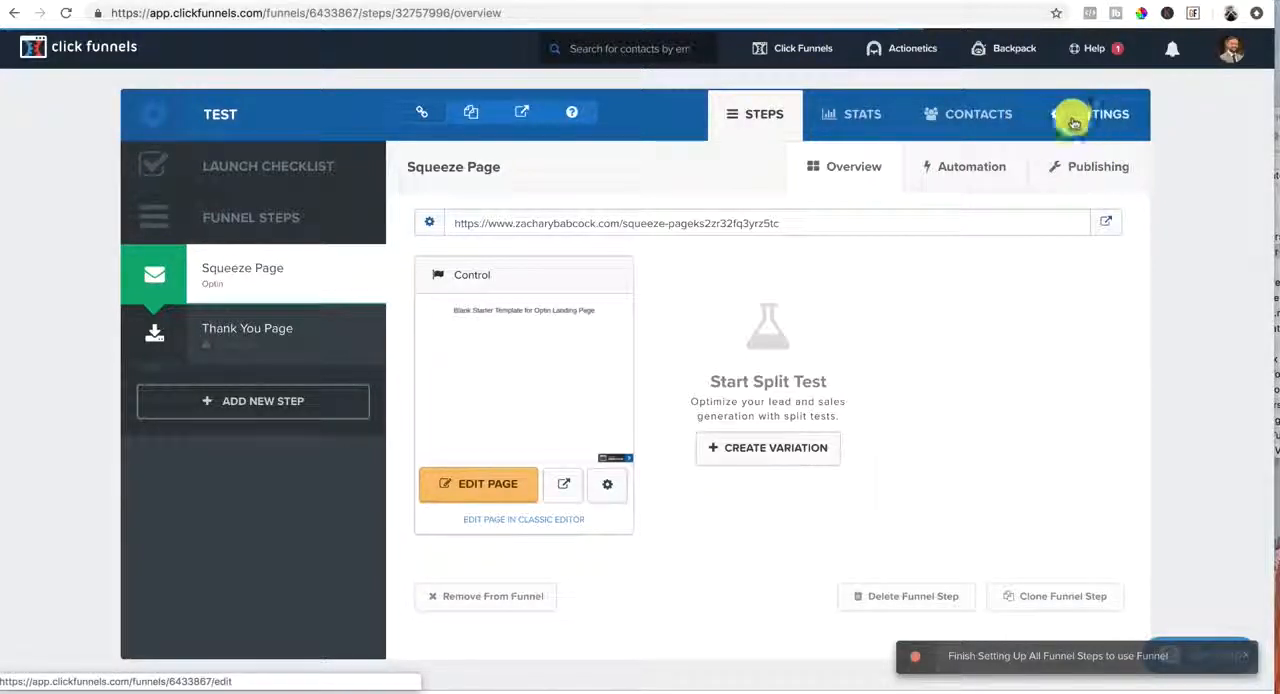
# Set the Squeeze Page step's path to "test1" in its publishing options
pyautogui.click(1086, 170)
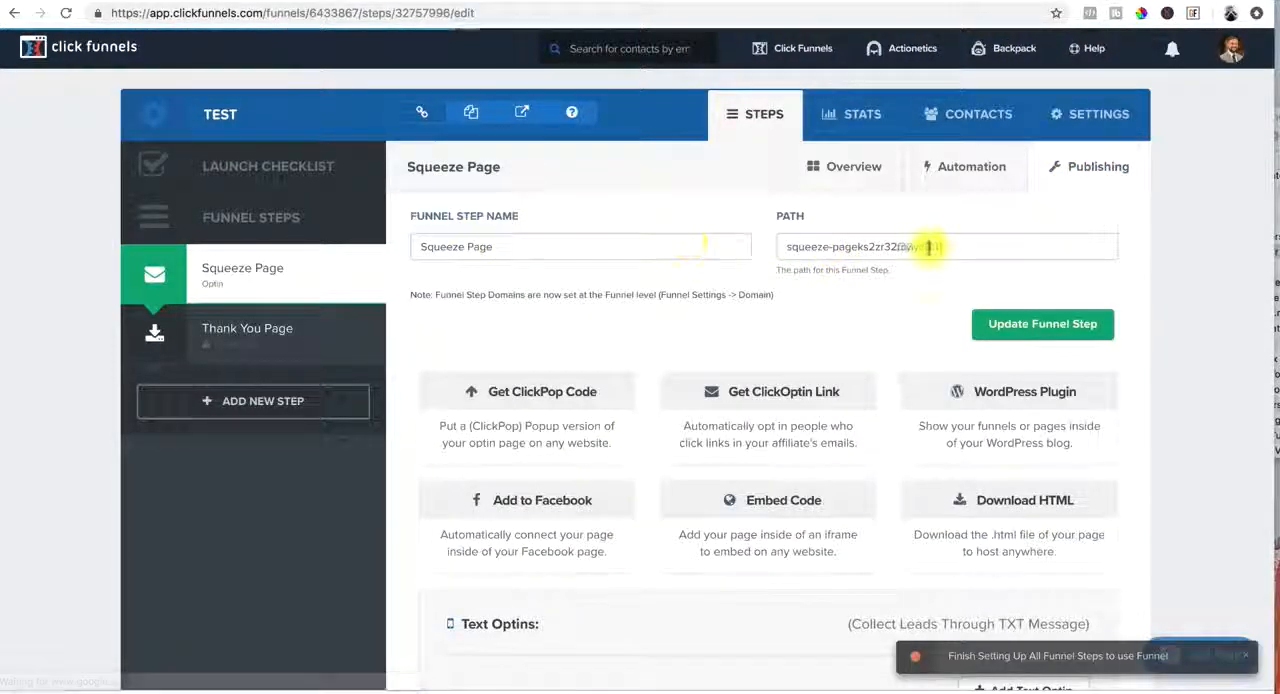
pyautogui.moveTo(957, 246); pyautogui.dragTo(773, 250)
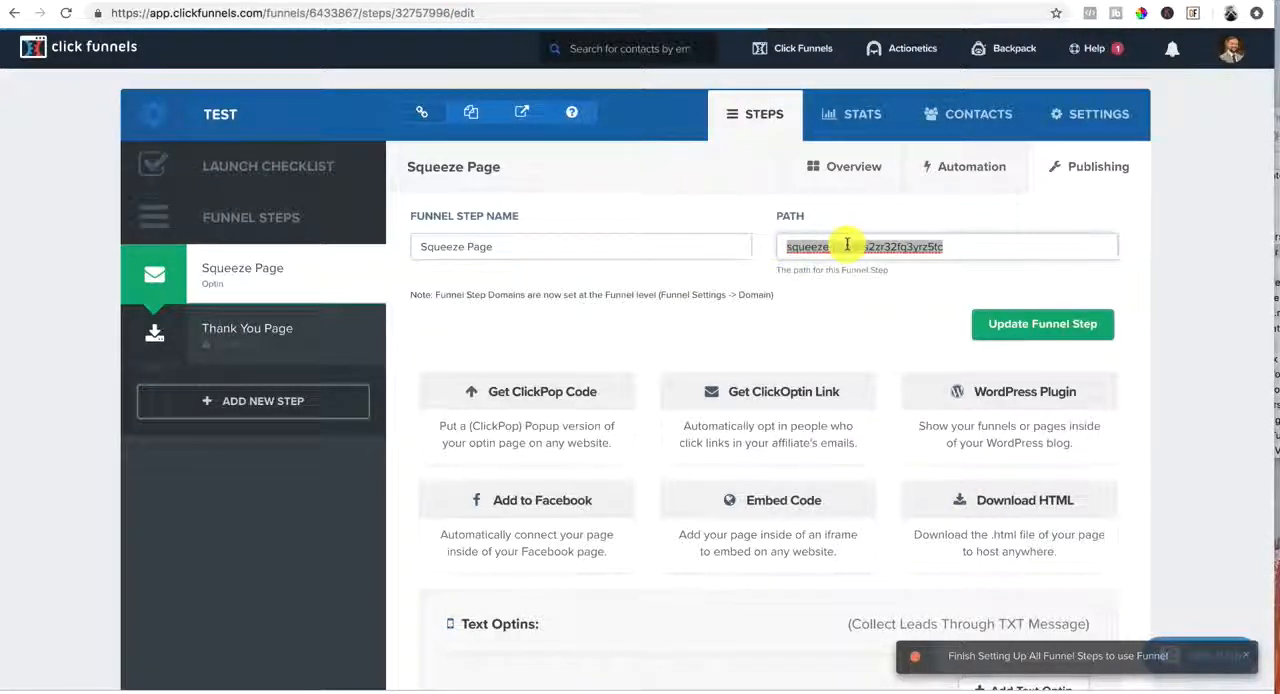
pyautogui.write('test1')
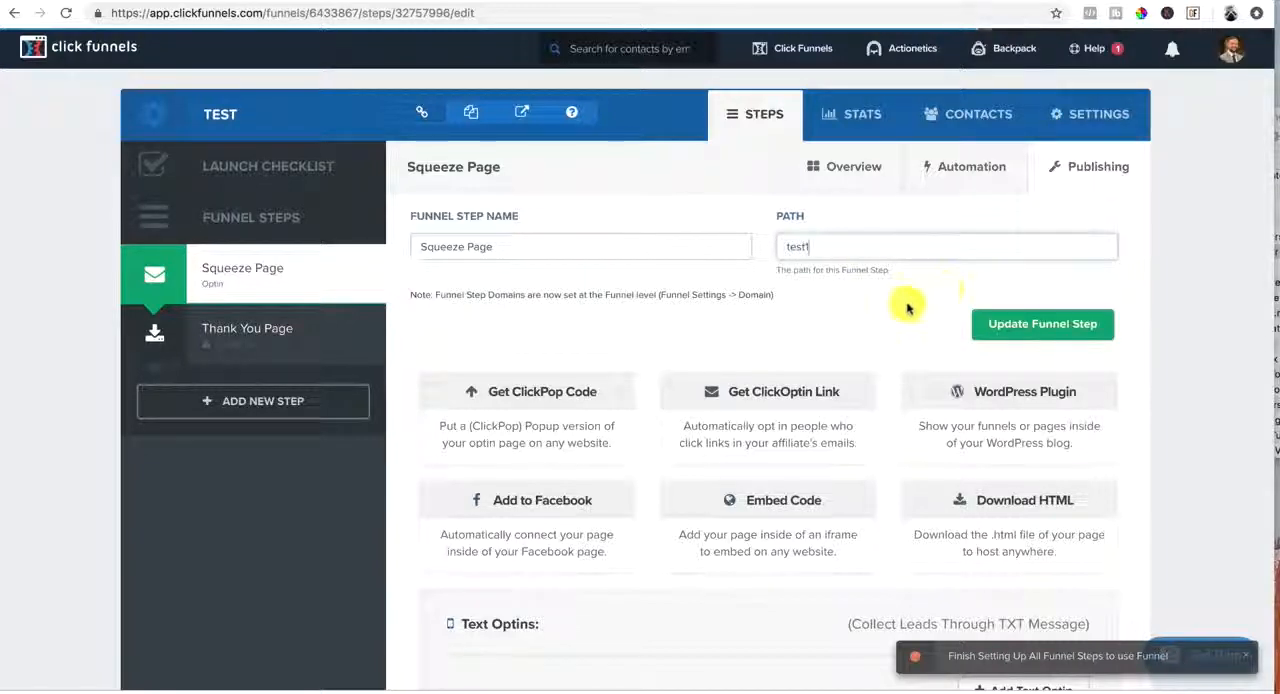
pyautogui.scroll(-3, 910, 305)
pyautogui.scroll(3, 910, 305)
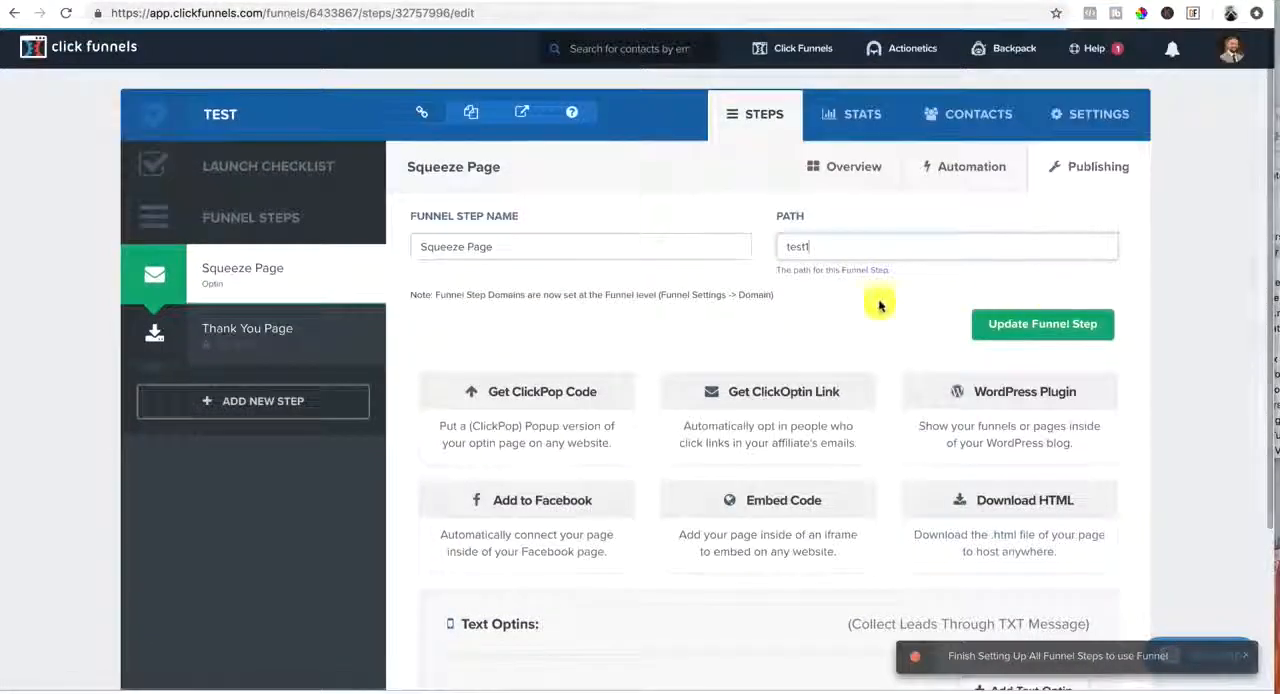
# Save the updated Squeeze Page step, check its URL, and open the control page for editing
pyautogui.click(1009, 333)
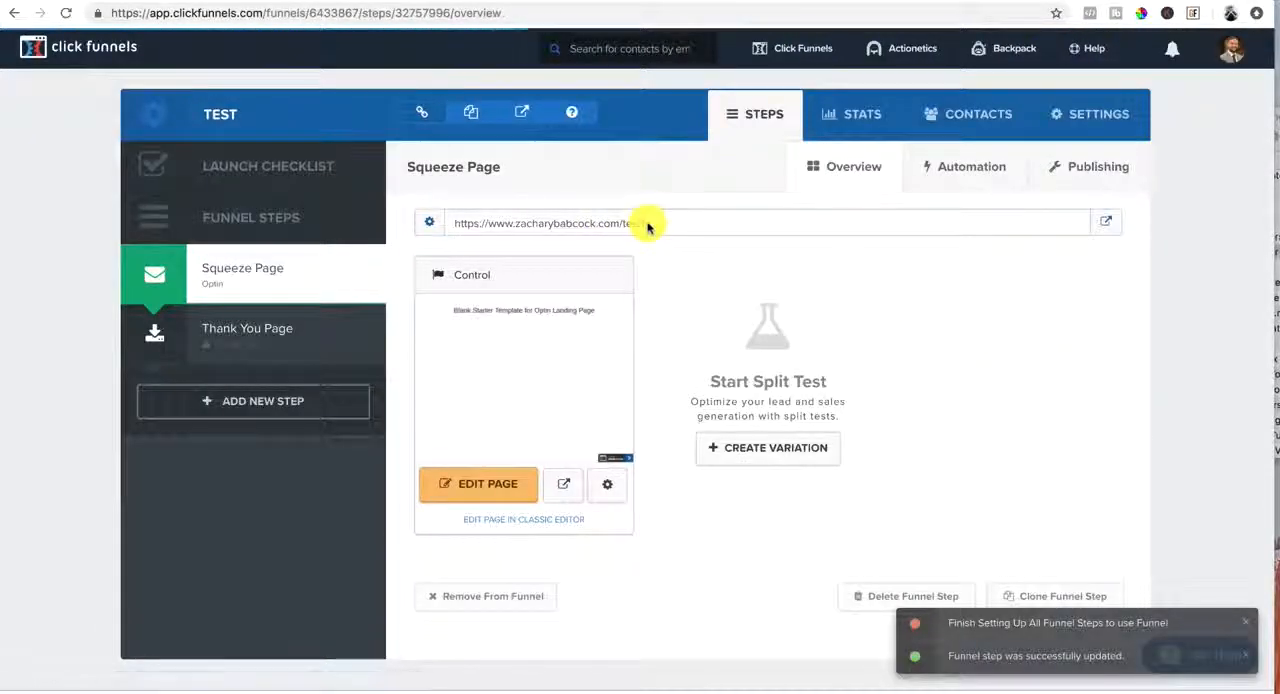
pyautogui.moveTo(647, 226); pyautogui.dragTo(449, 226)
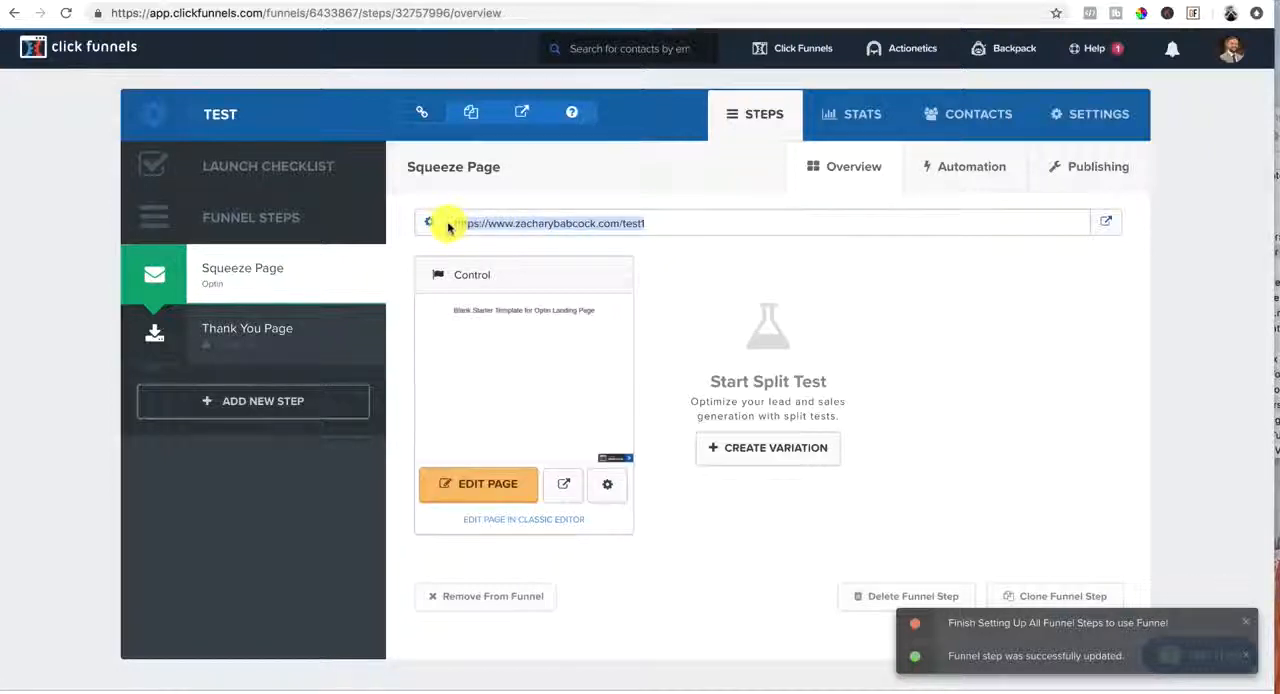
pyautogui.click(712, 244)
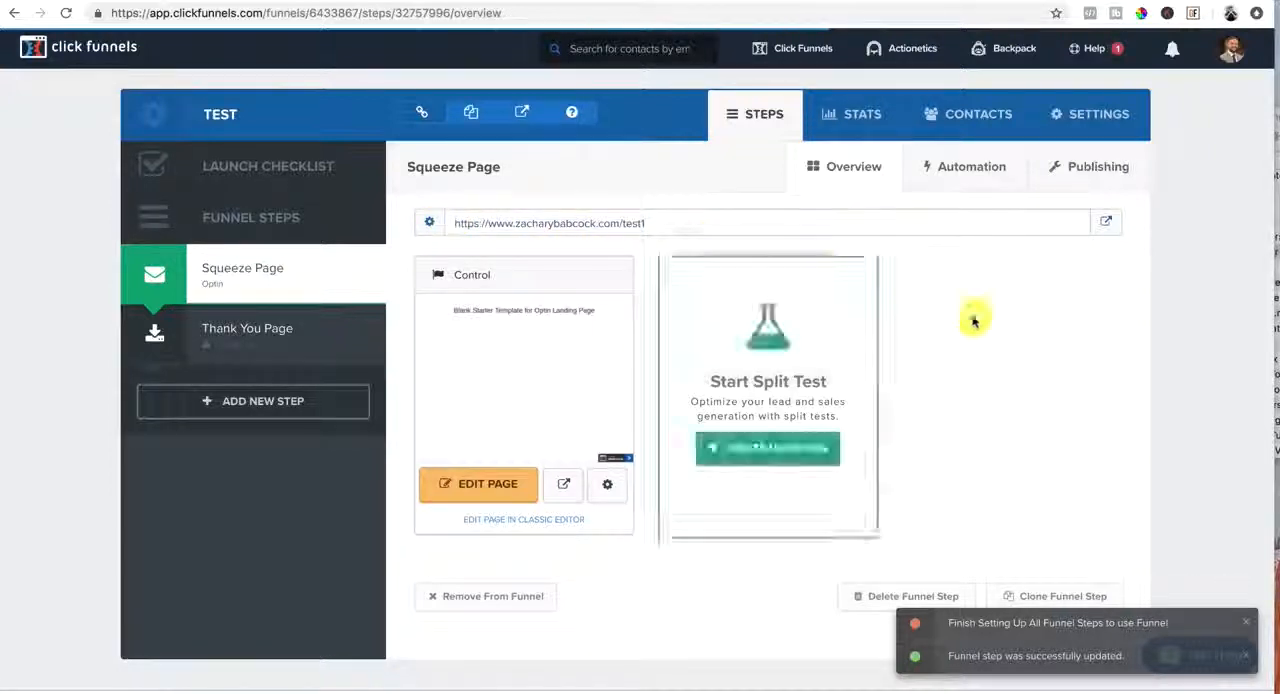
pyautogui.click(484, 488)
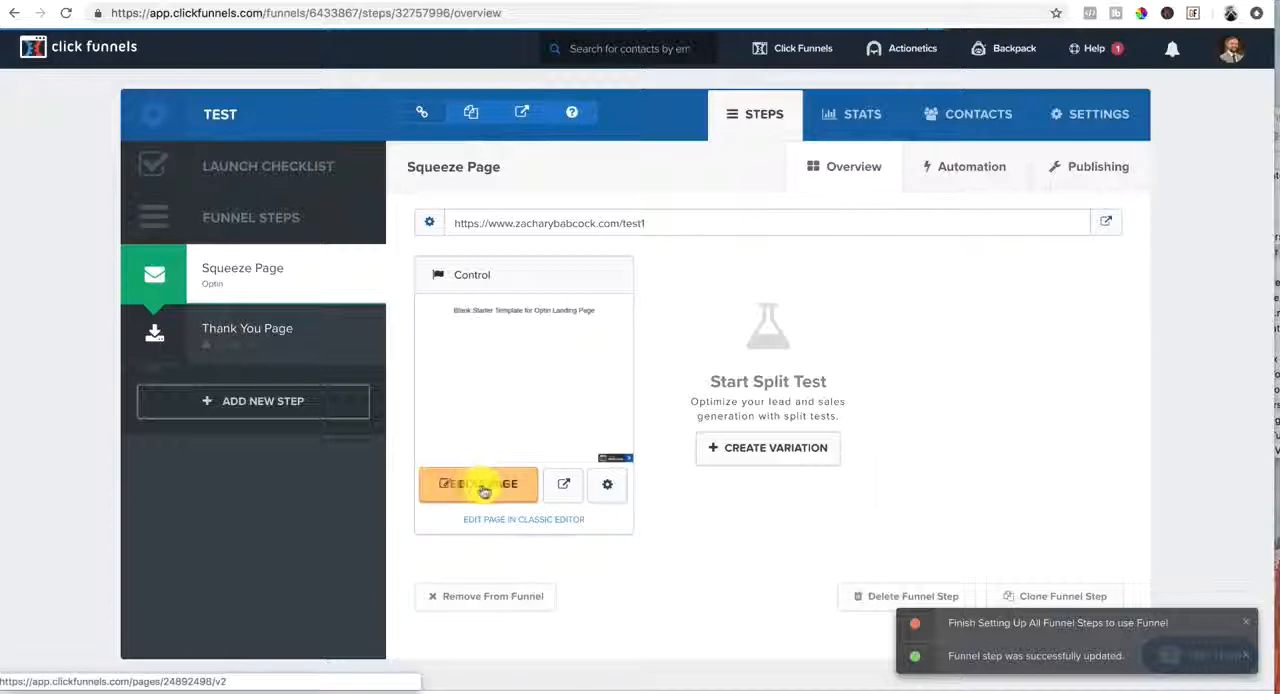
pyautogui.click(491, 491)
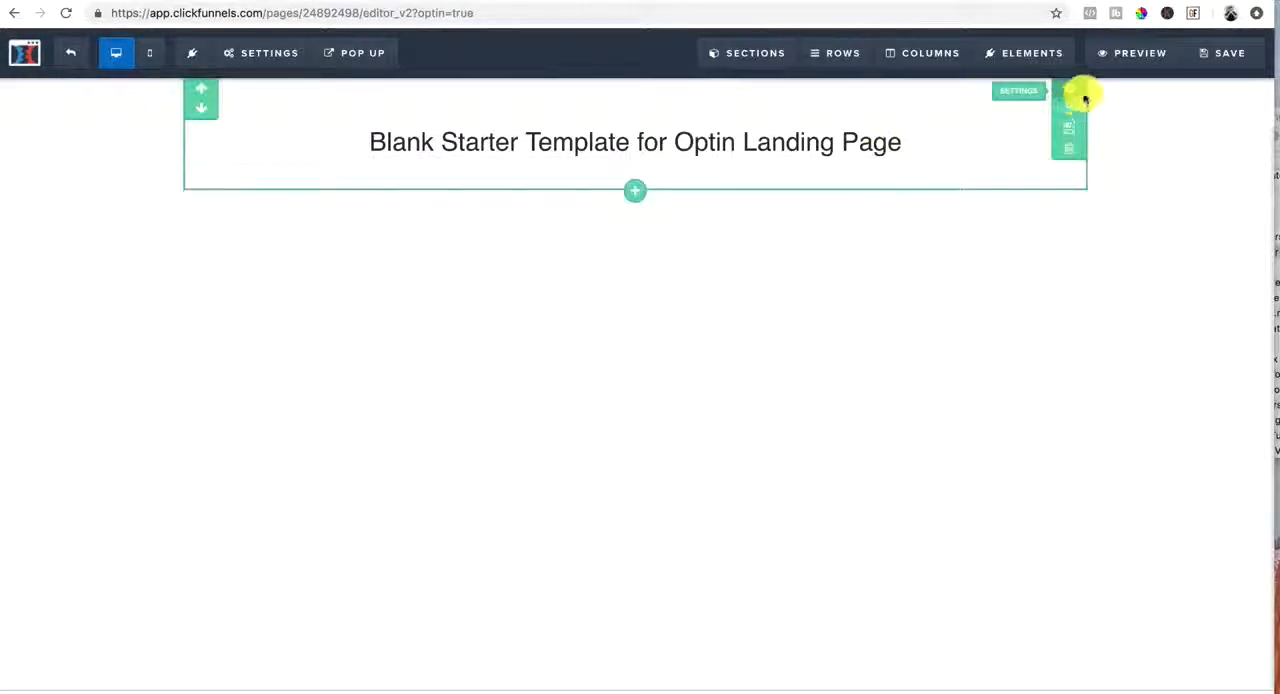
# Delete the starter template's headline section and add a full-width section in its place
pyautogui.click(1068, 151)
pyautogui.click(781, 106)
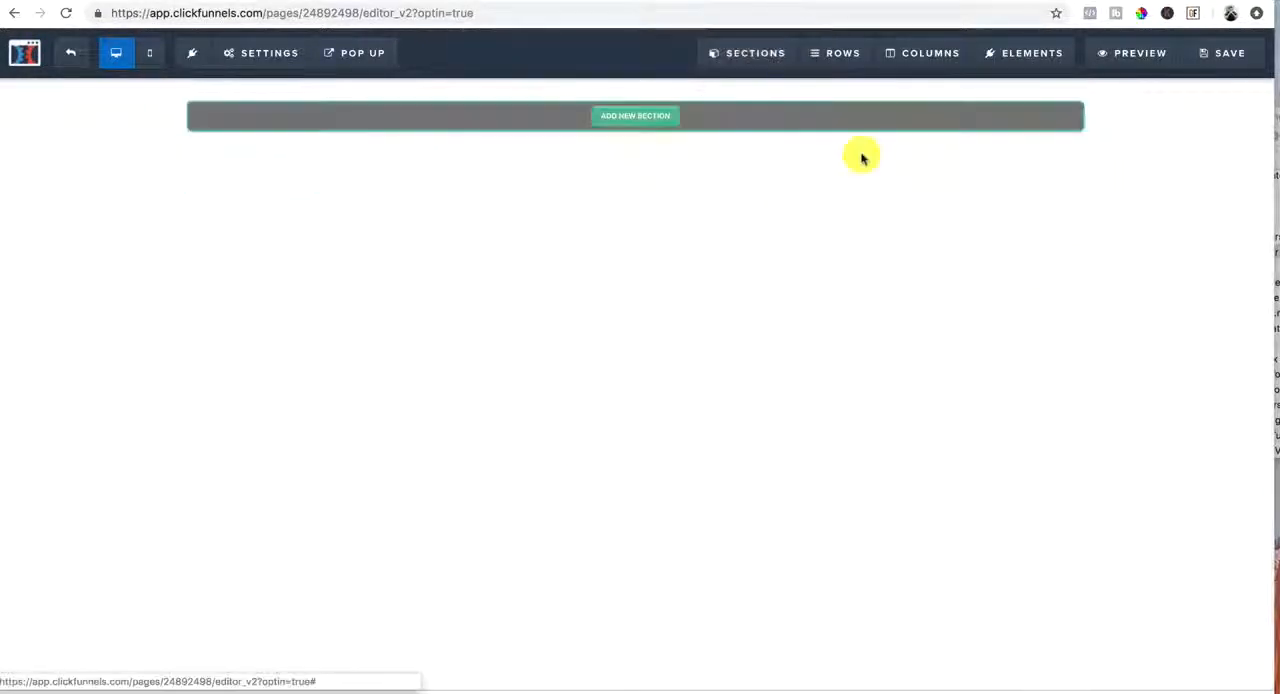
pyautogui.click(636, 118)
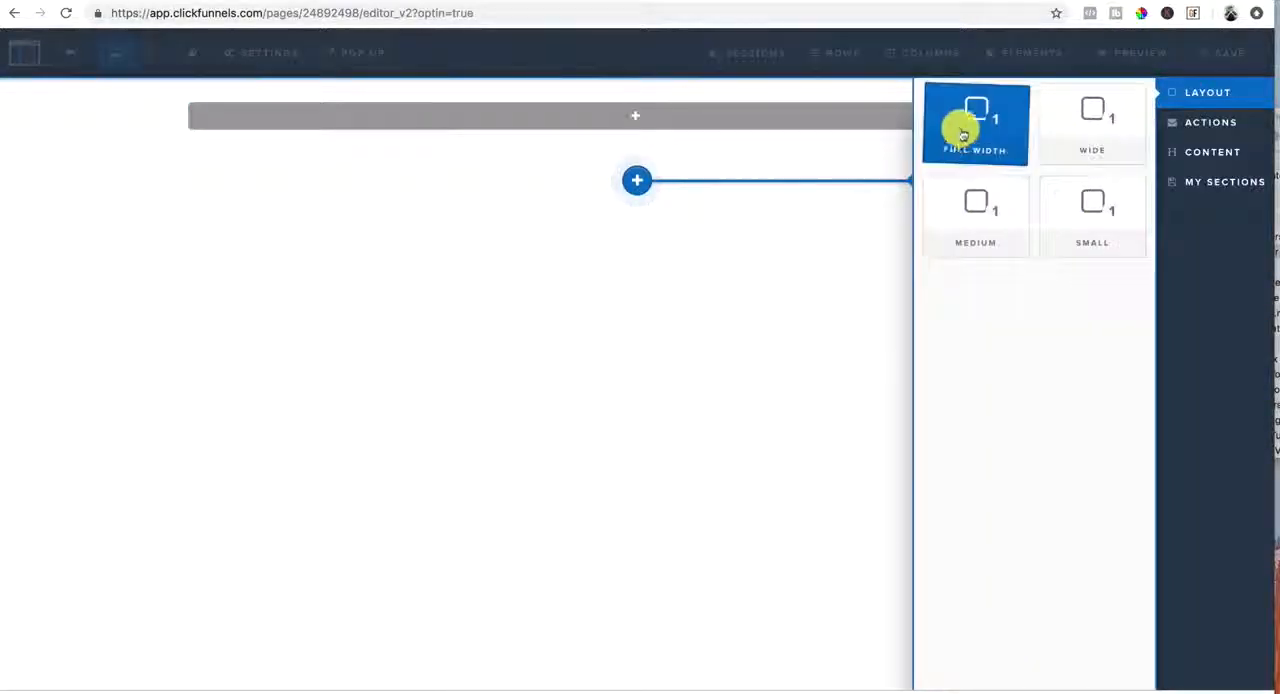
pyautogui.click(963, 133)
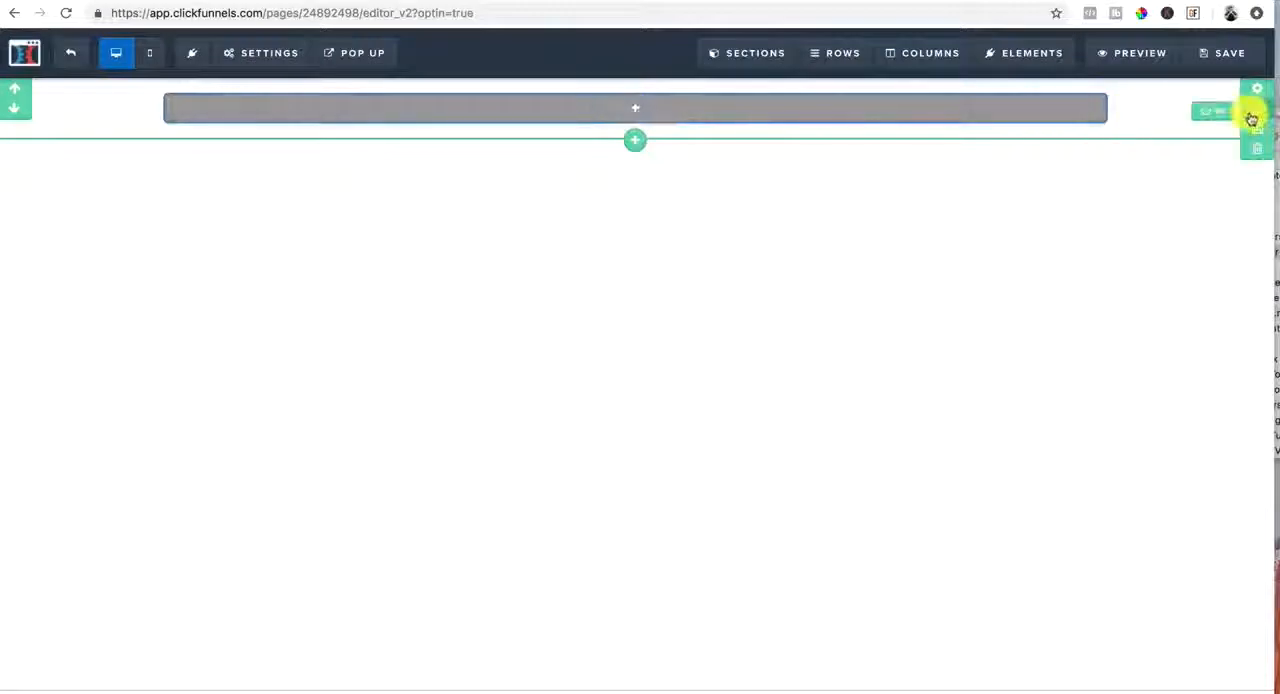
# Set the full-width section's background color to black (#000000)
pyautogui.click(1249, 88)
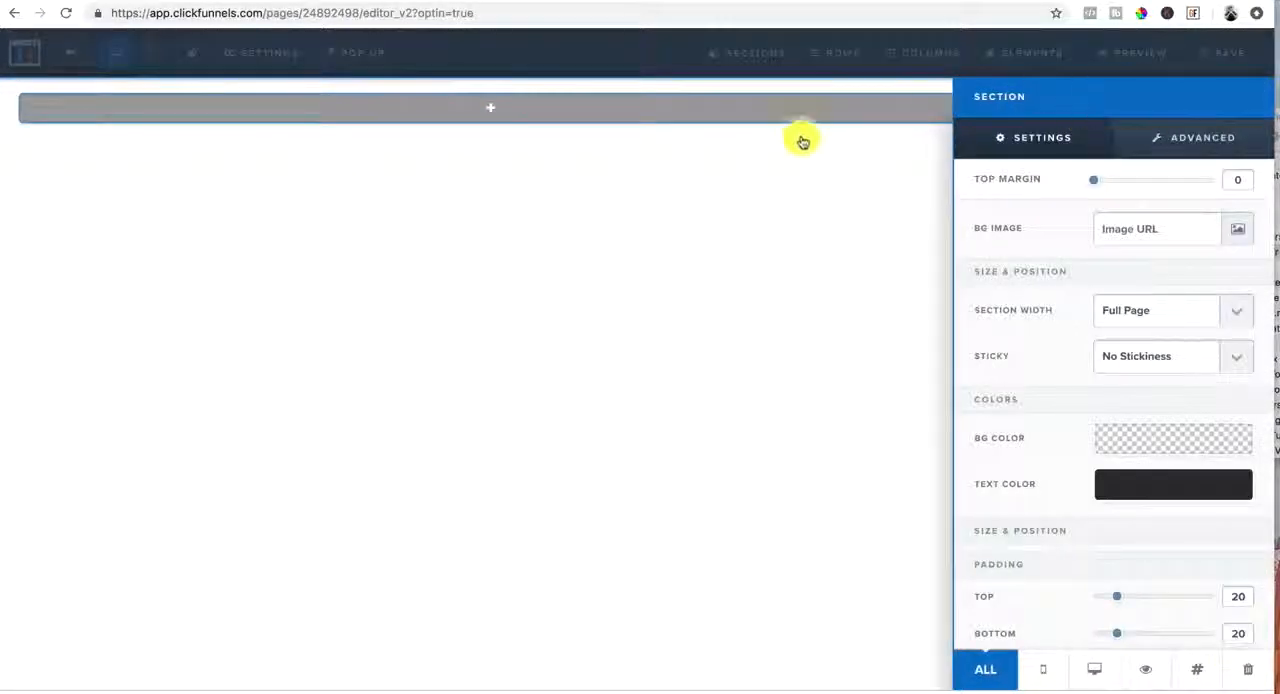
pyautogui.click(793, 195)
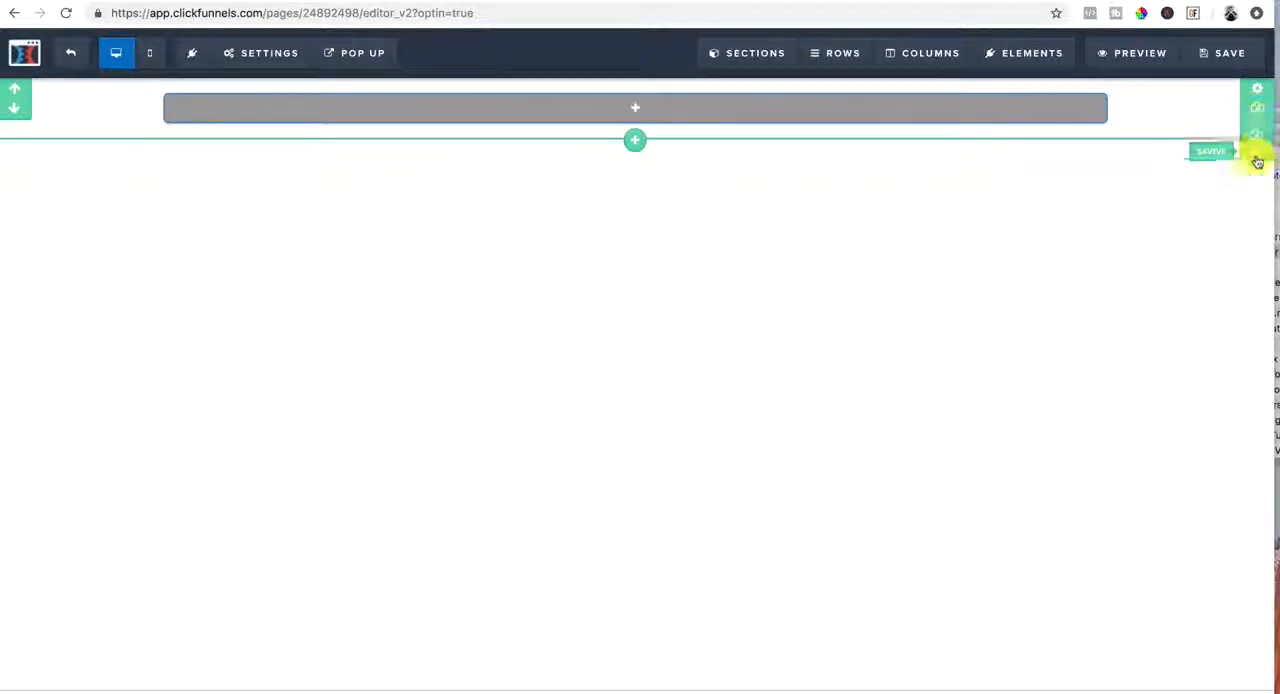
pyautogui.click(1259, 92)
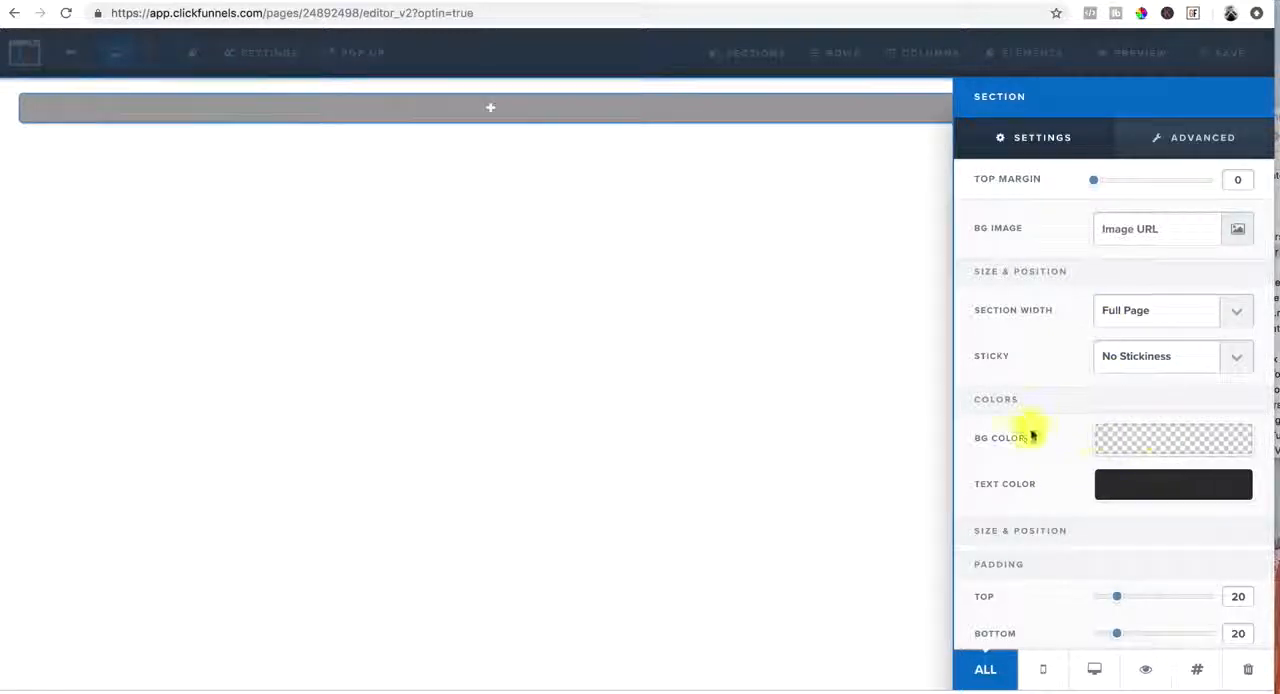
pyautogui.click(1171, 443)
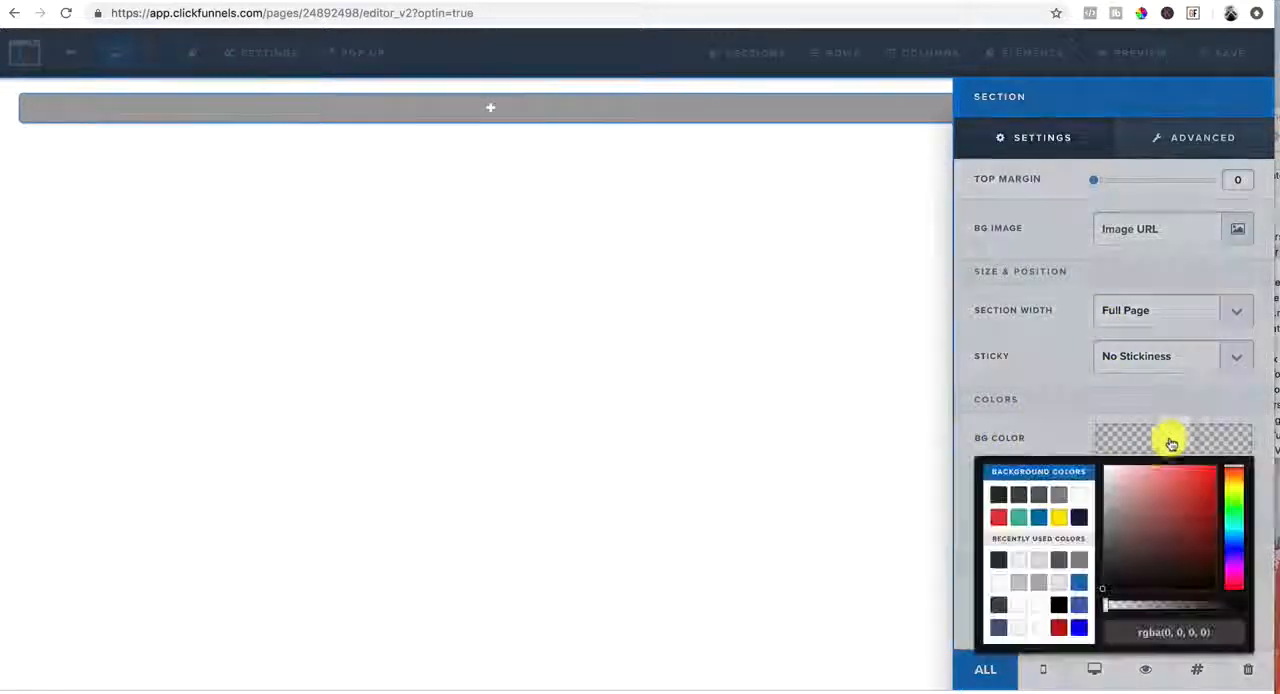
pyautogui.click(1059, 604)
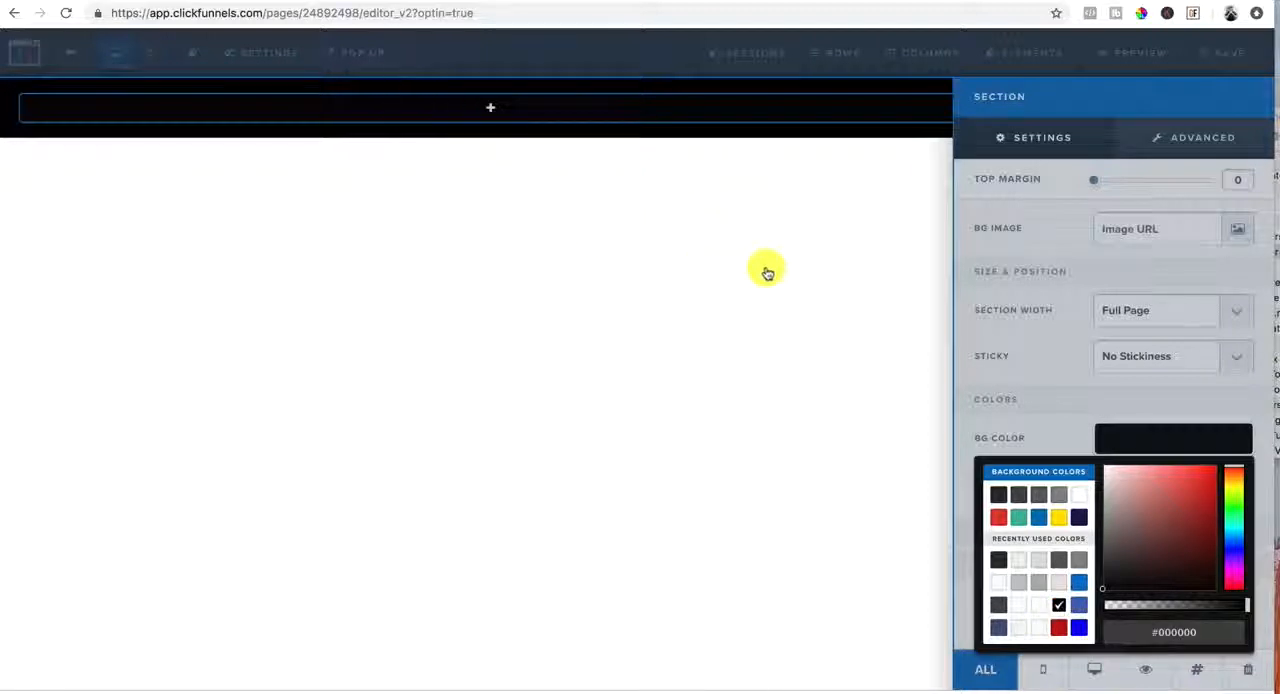
pyautogui.click(968, 321)
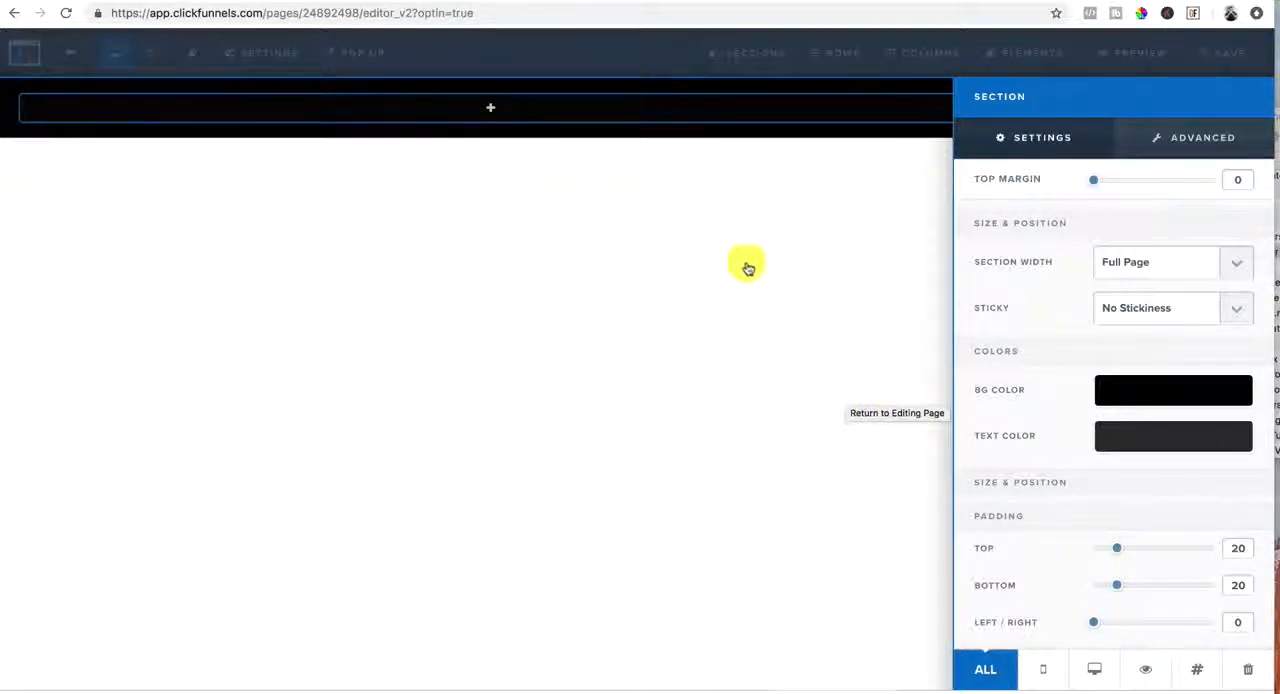
pyautogui.click(730, 235)
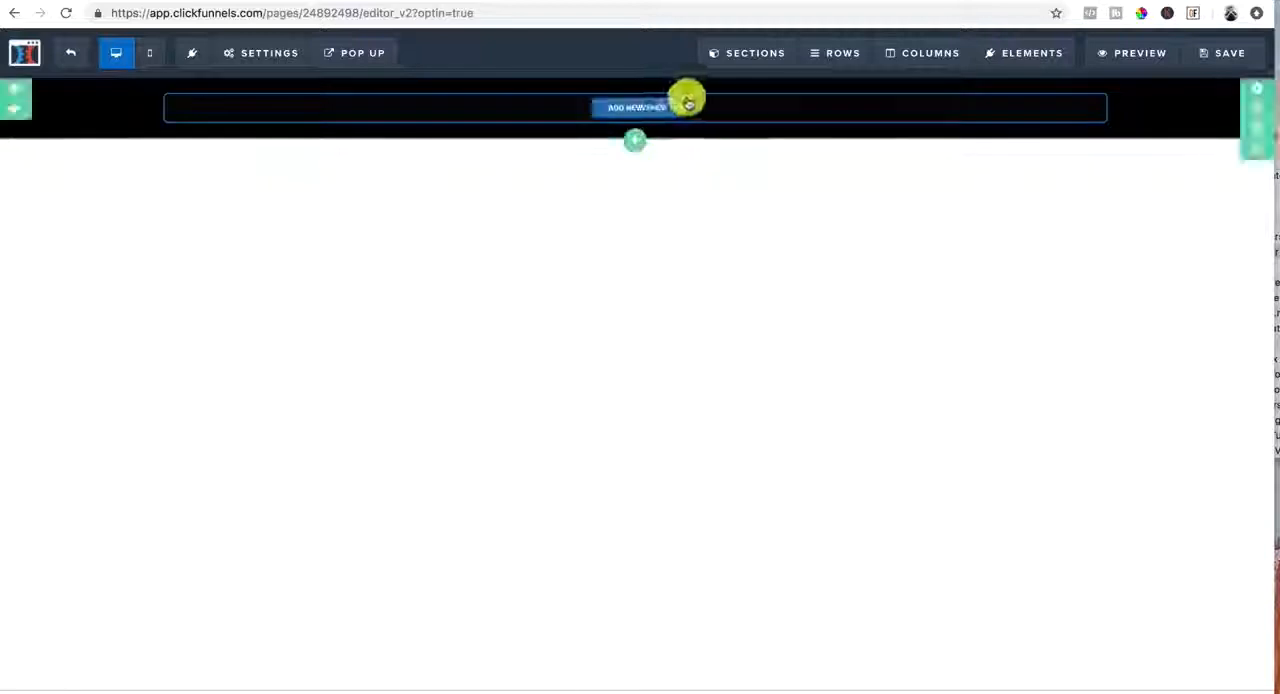
# Add a two-column row to the black section and place an image element in its left column
pyautogui.moveTo(592, 113)
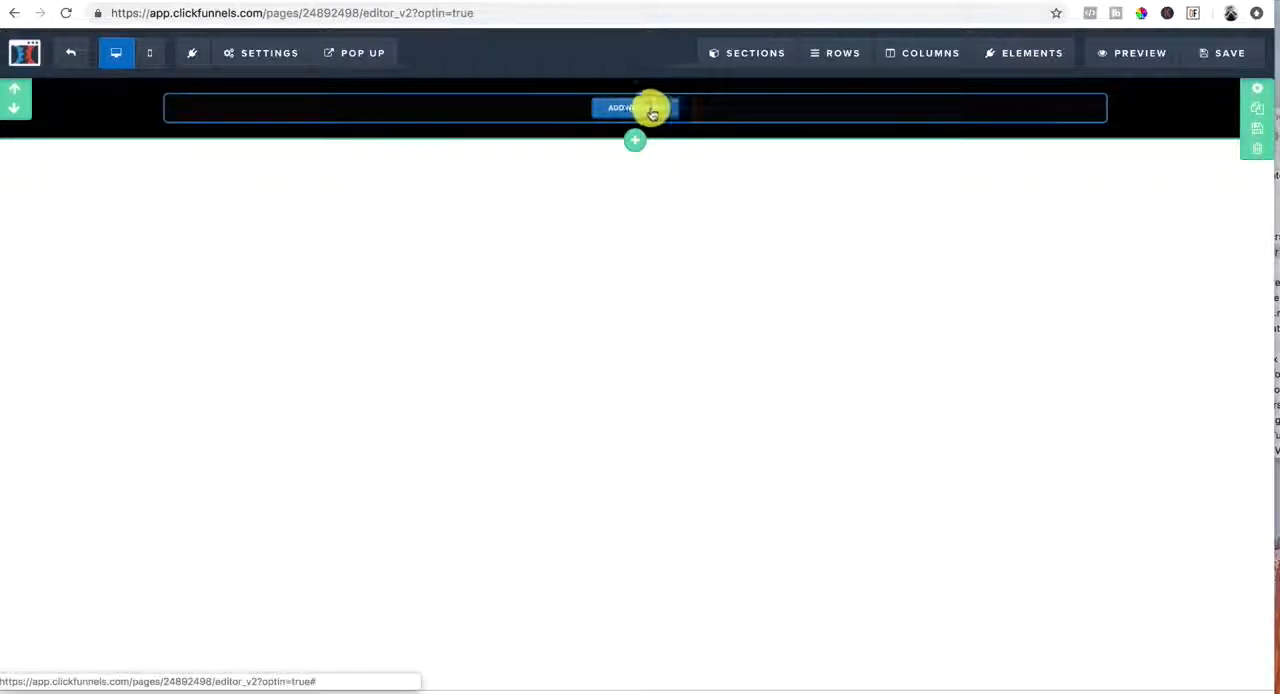
pyautogui.click(634, 114)
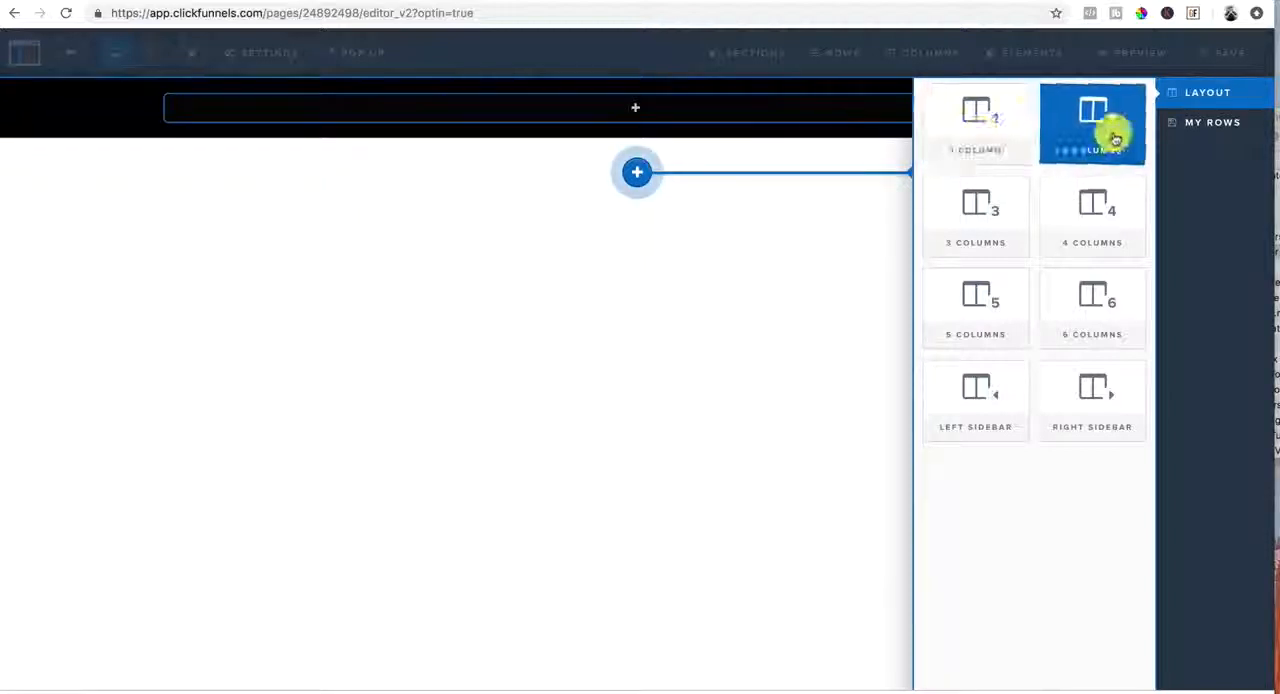
pyautogui.click(1076, 128)
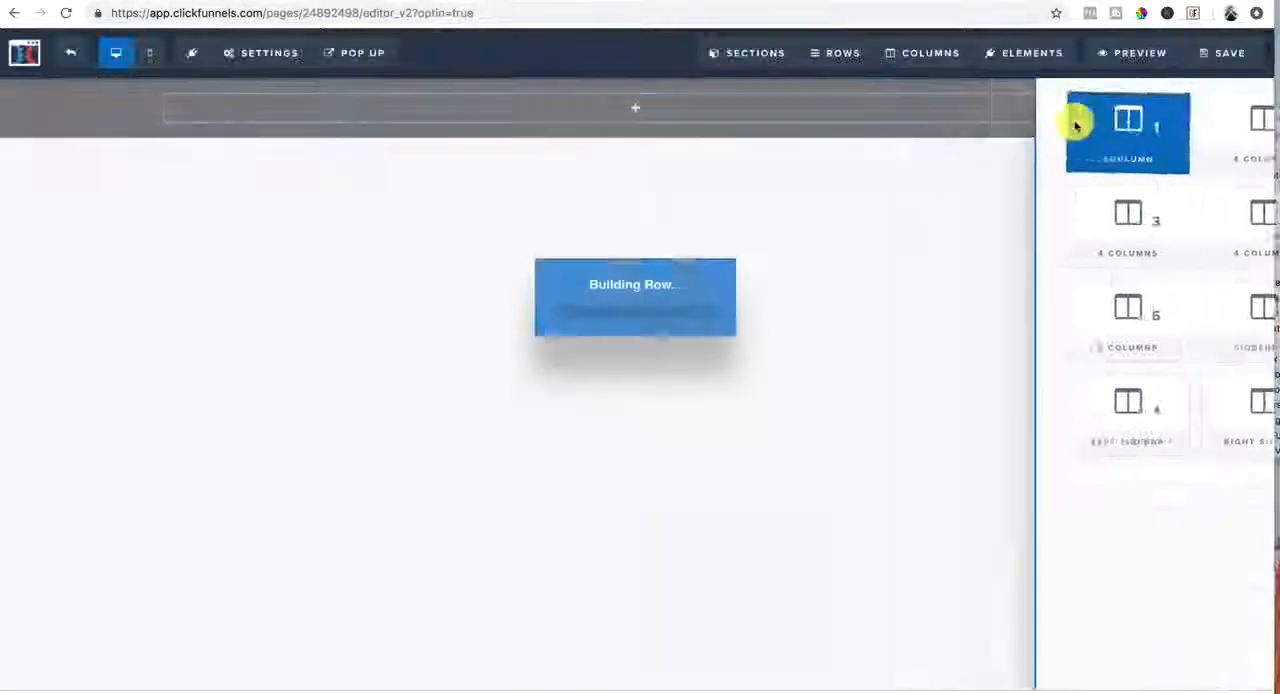
pyautogui.moveTo(434, 117)
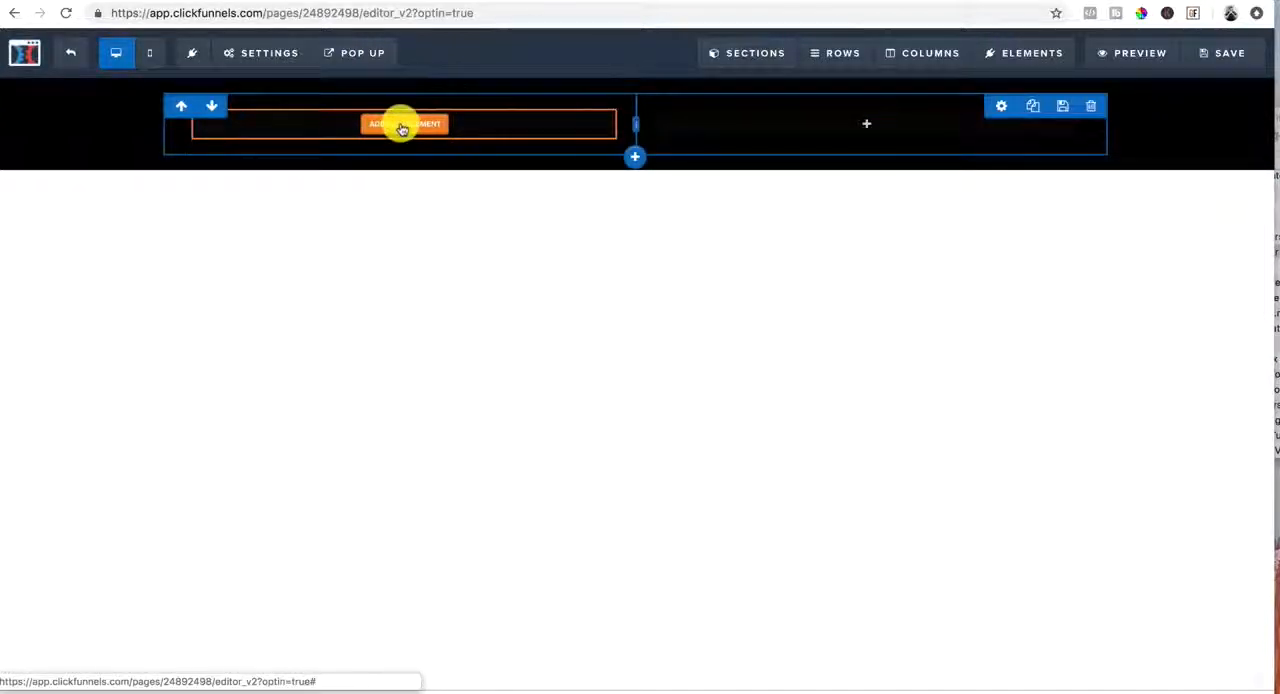
pyautogui.click(401, 128)
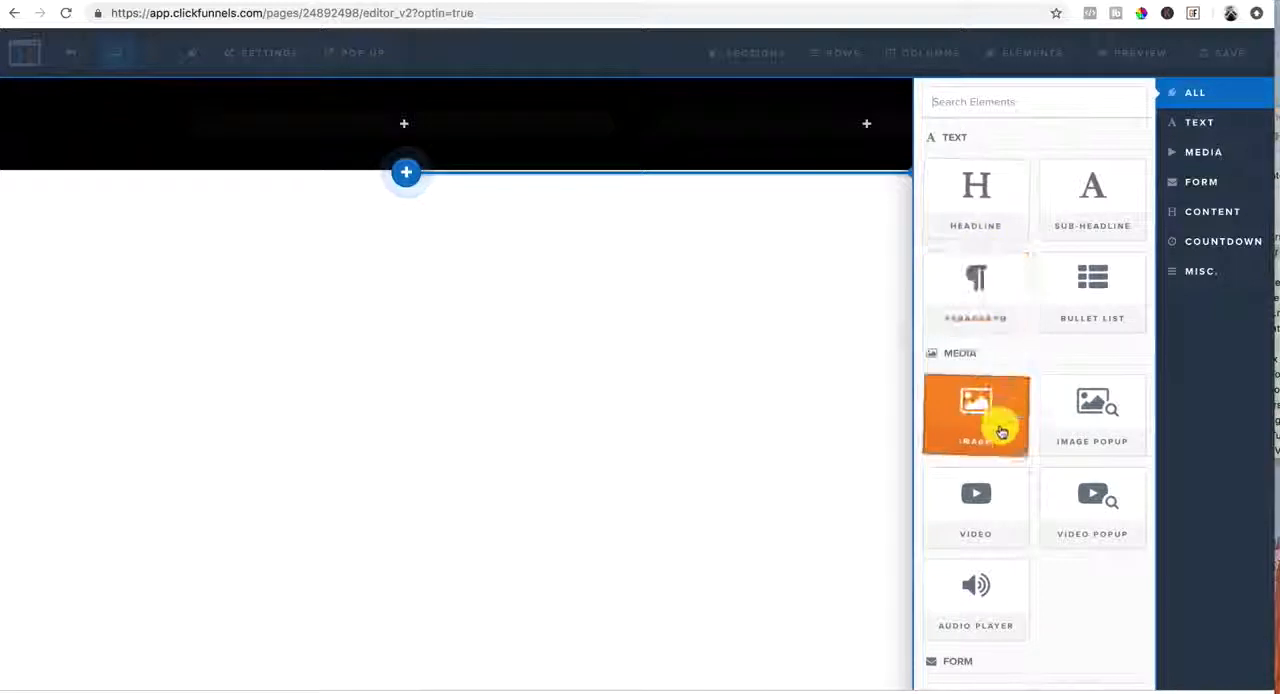
pyautogui.click(1000, 430)
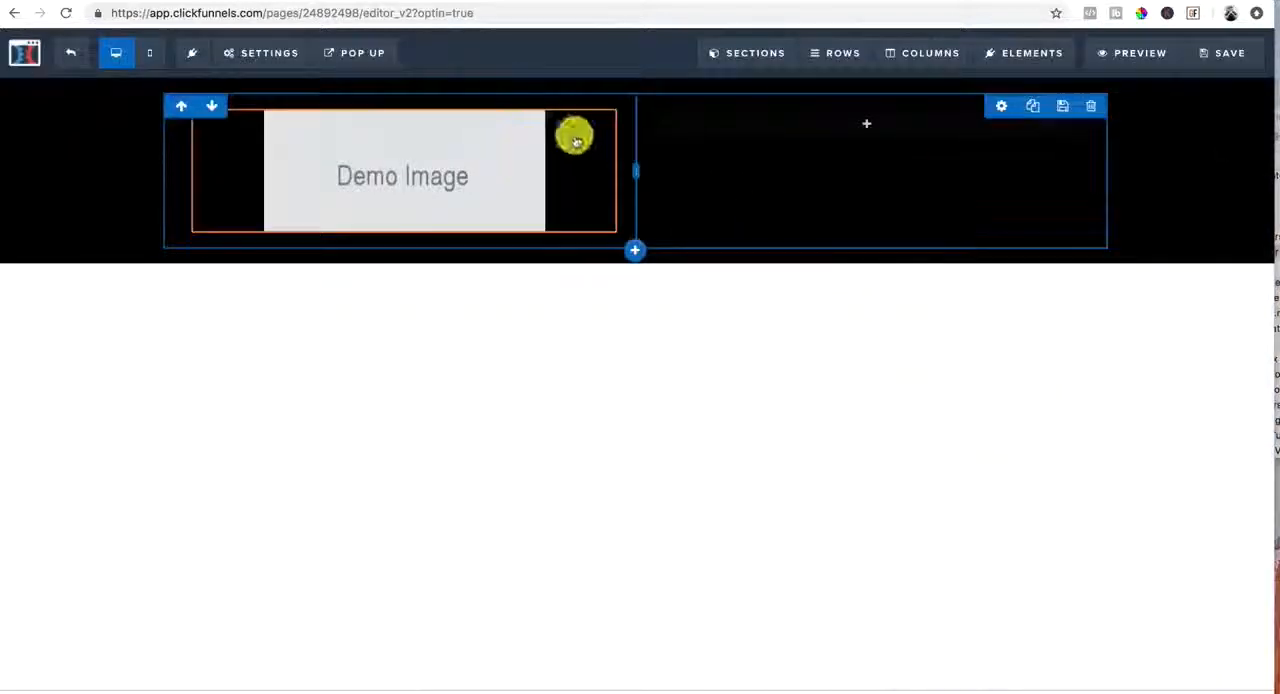
# Align the demo image in the header row to the left
pyautogui.moveTo(397, 127)
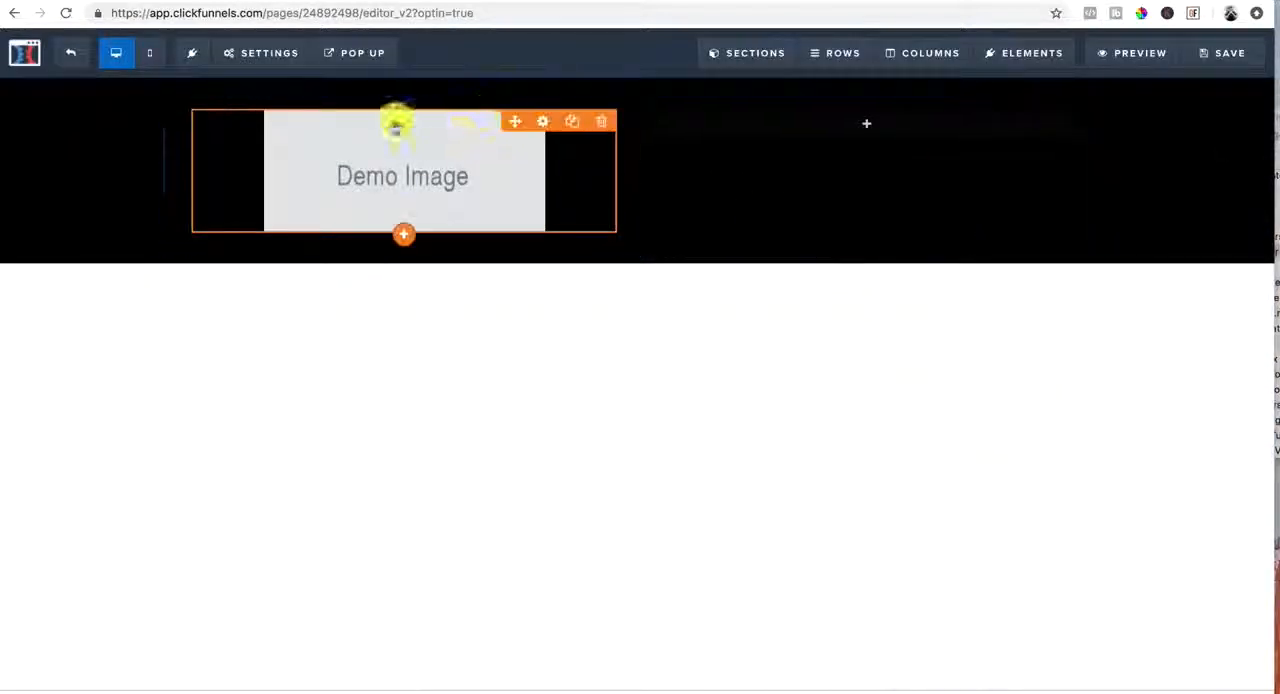
pyautogui.click(543, 124)
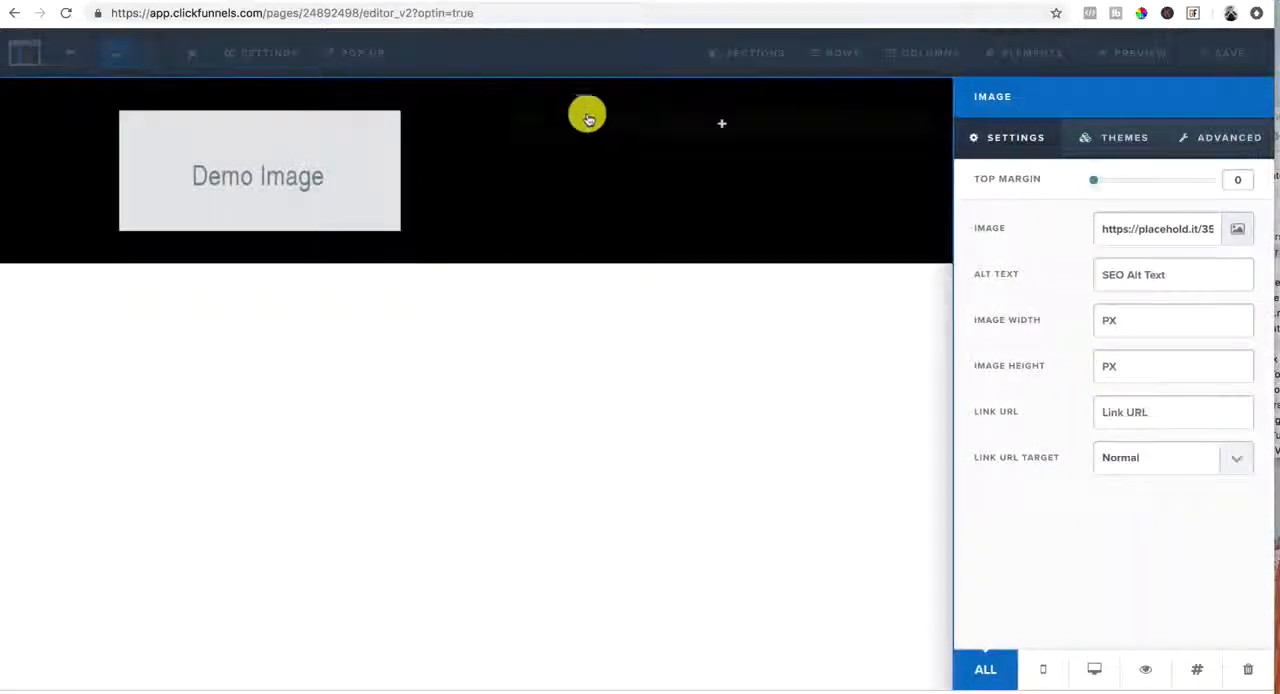
pyautogui.click(1222, 140)
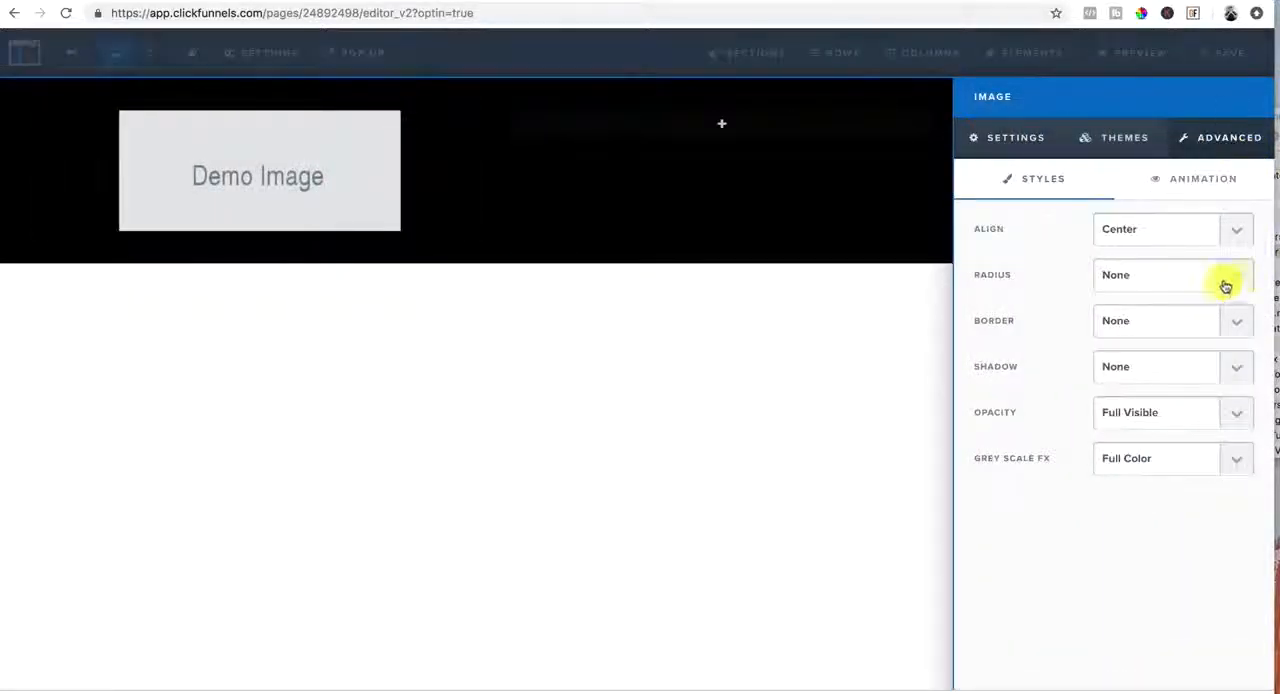
pyautogui.click(1238, 228)
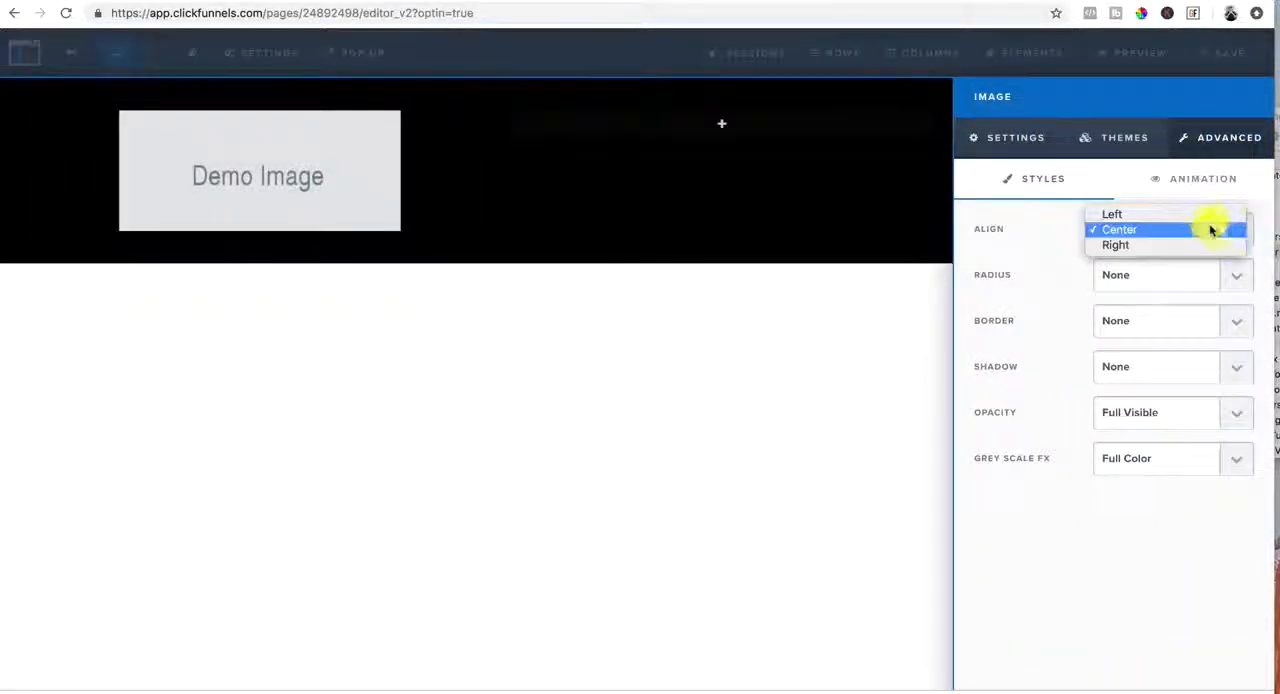
pyautogui.click(1211, 213)
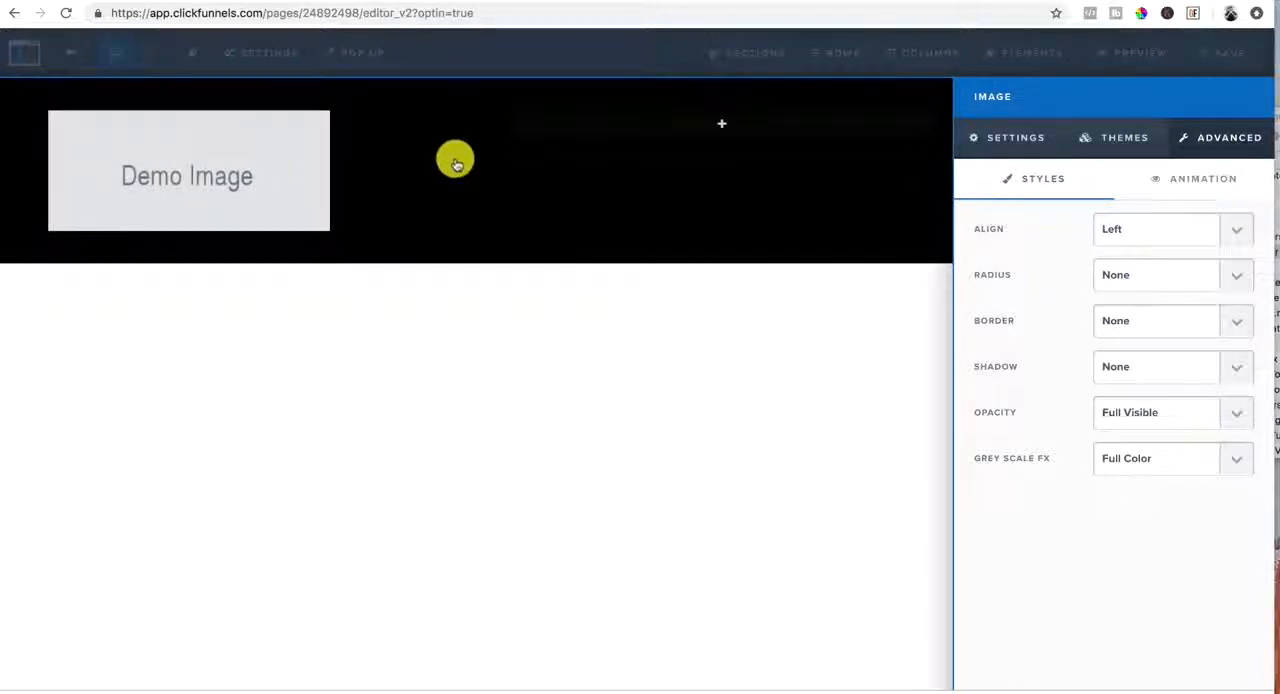
# Replace the demo image with the white-and-red personal name logo from page 3 of the uploaded image library
pyautogui.click(1021, 150)
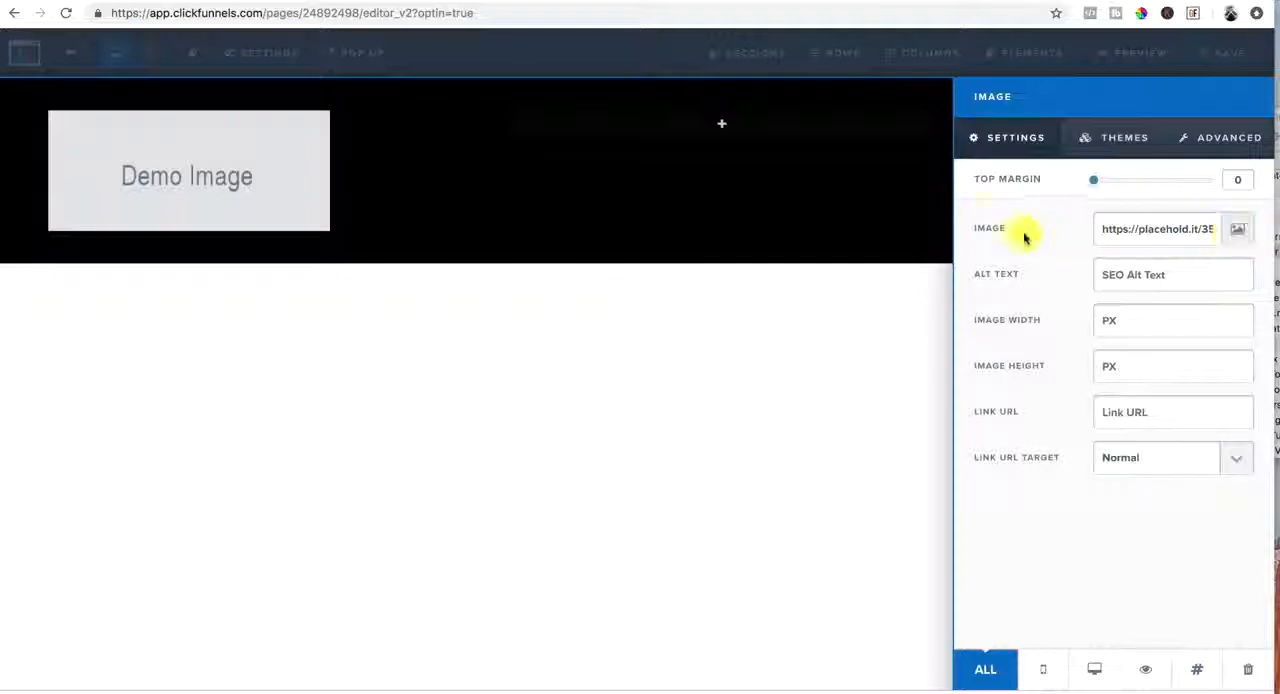
pyautogui.click(1242, 232)
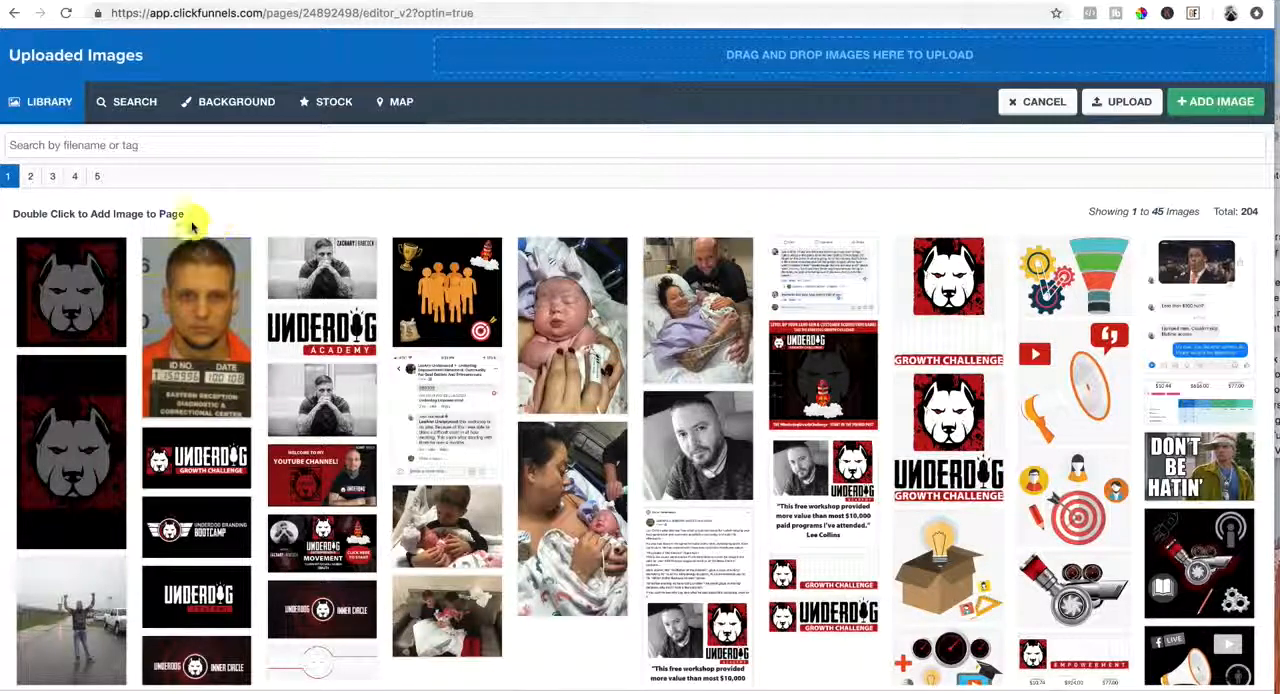
pyautogui.click(35, 179)
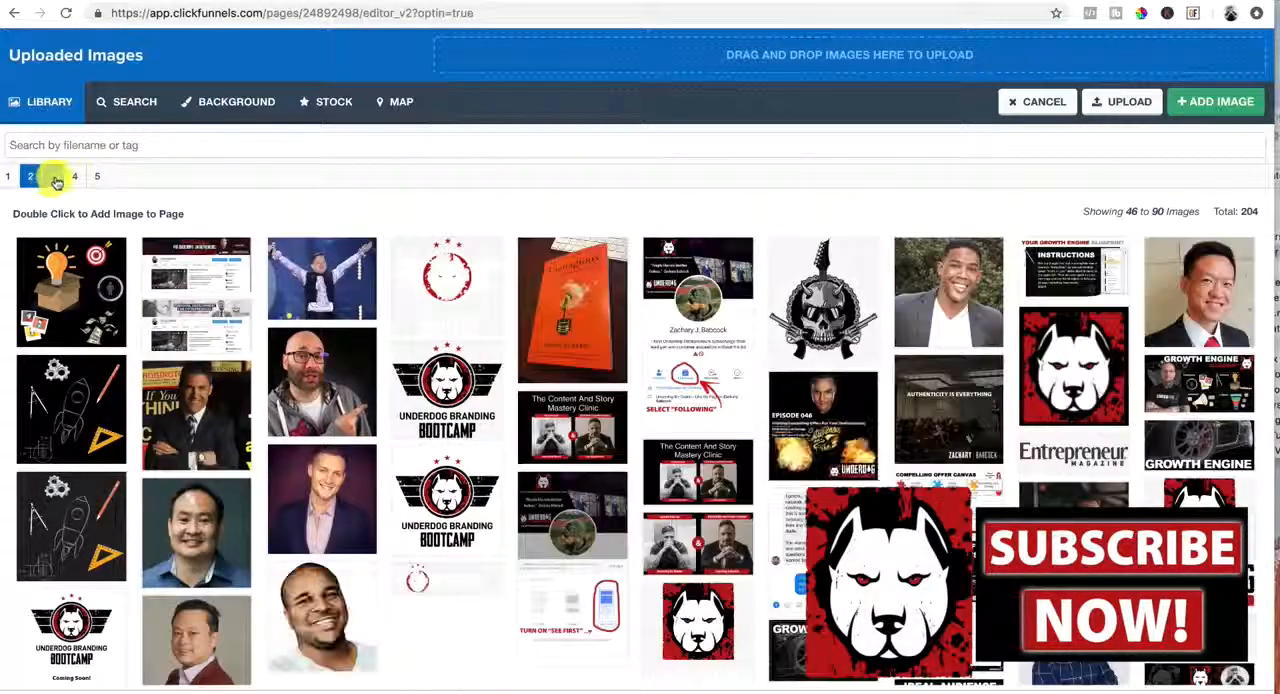
pyautogui.click(53, 177)
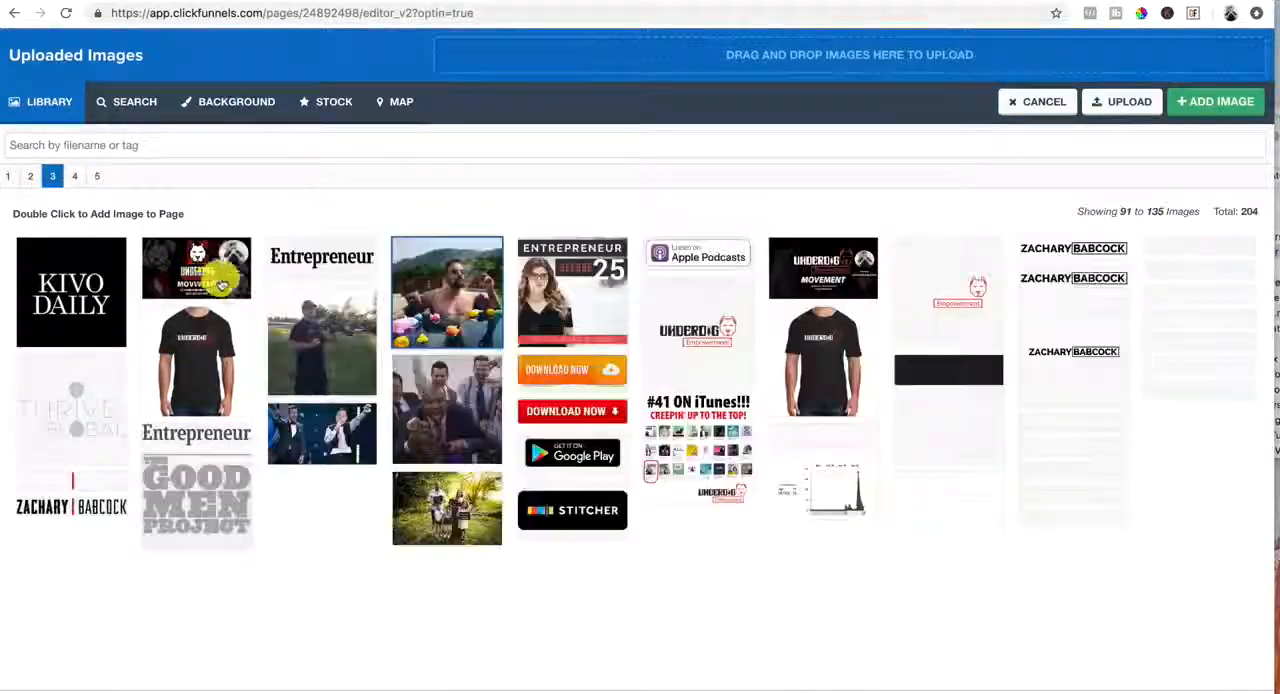
pyautogui.doubleClick(69, 487)
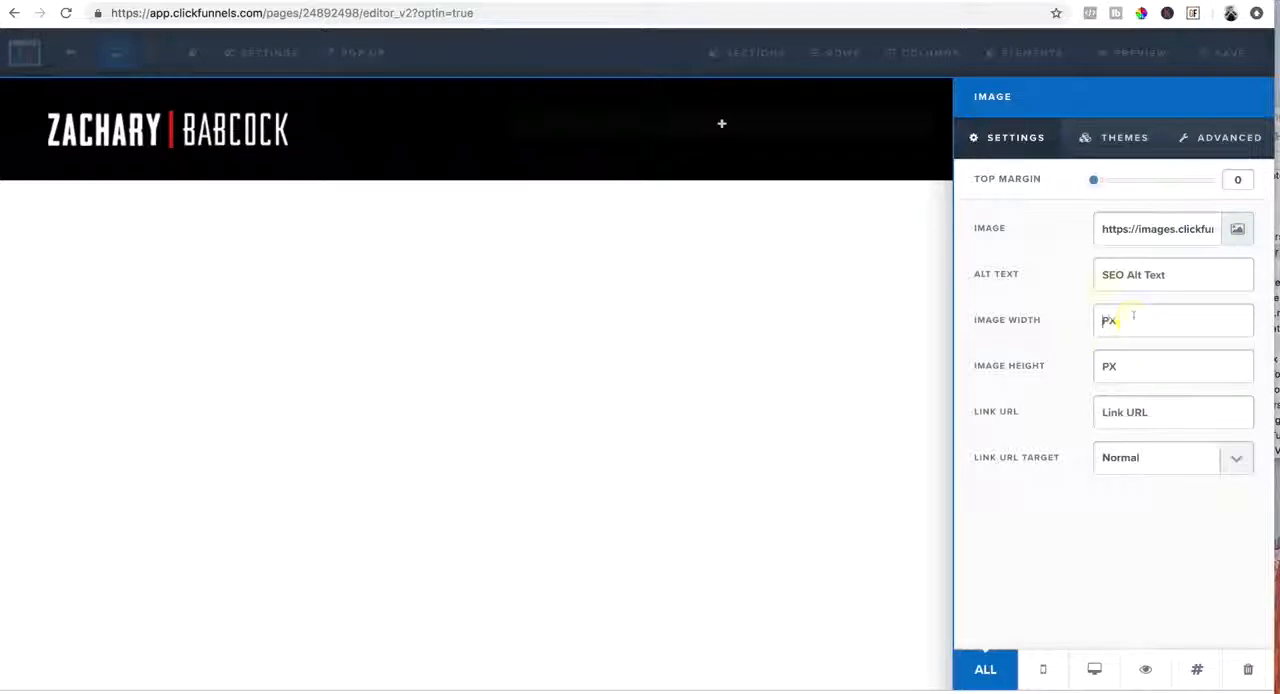
# Set the header logo's width to 200 px and its link URL to "#"
pyautogui.write('200')
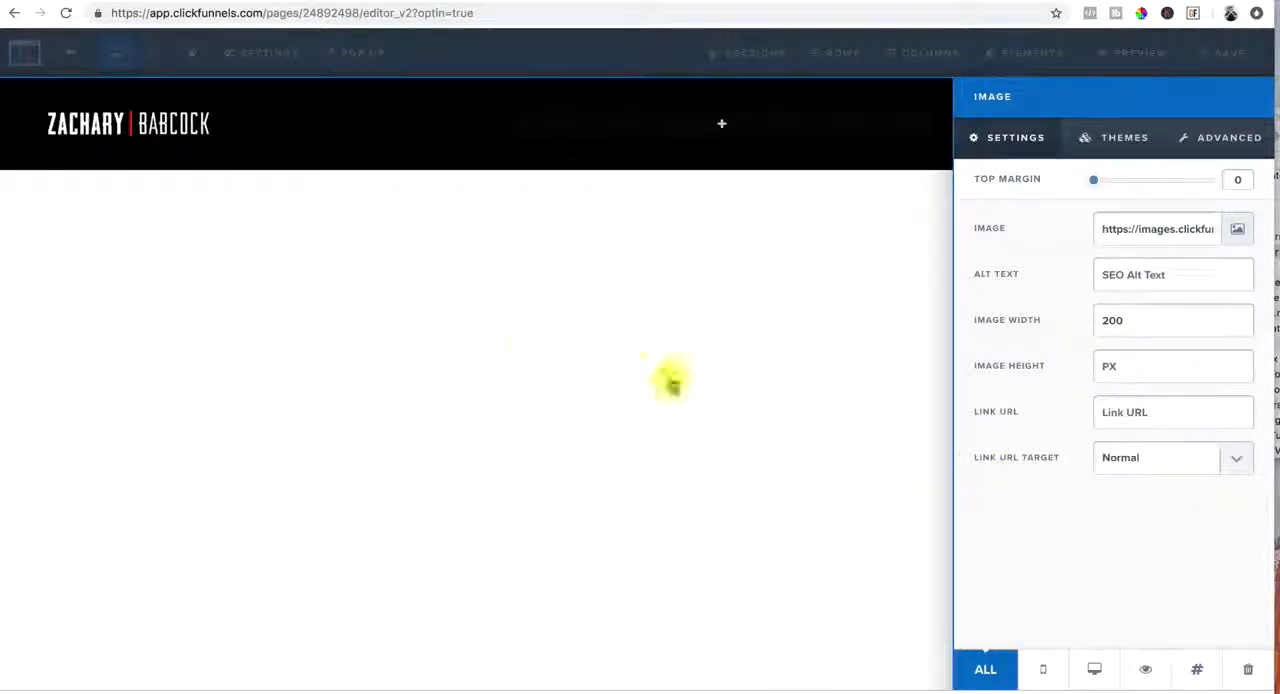
pyautogui.click(1157, 415)
pyautogui.write('#')
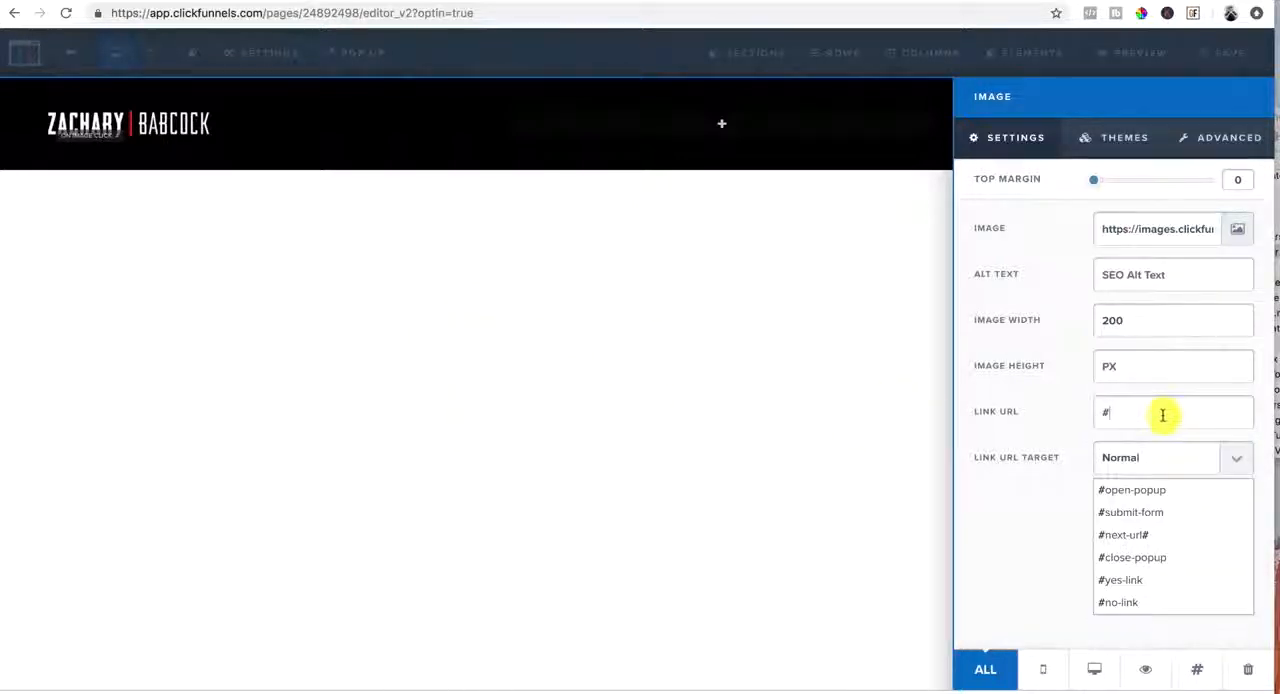
pyautogui.click(505, 373)
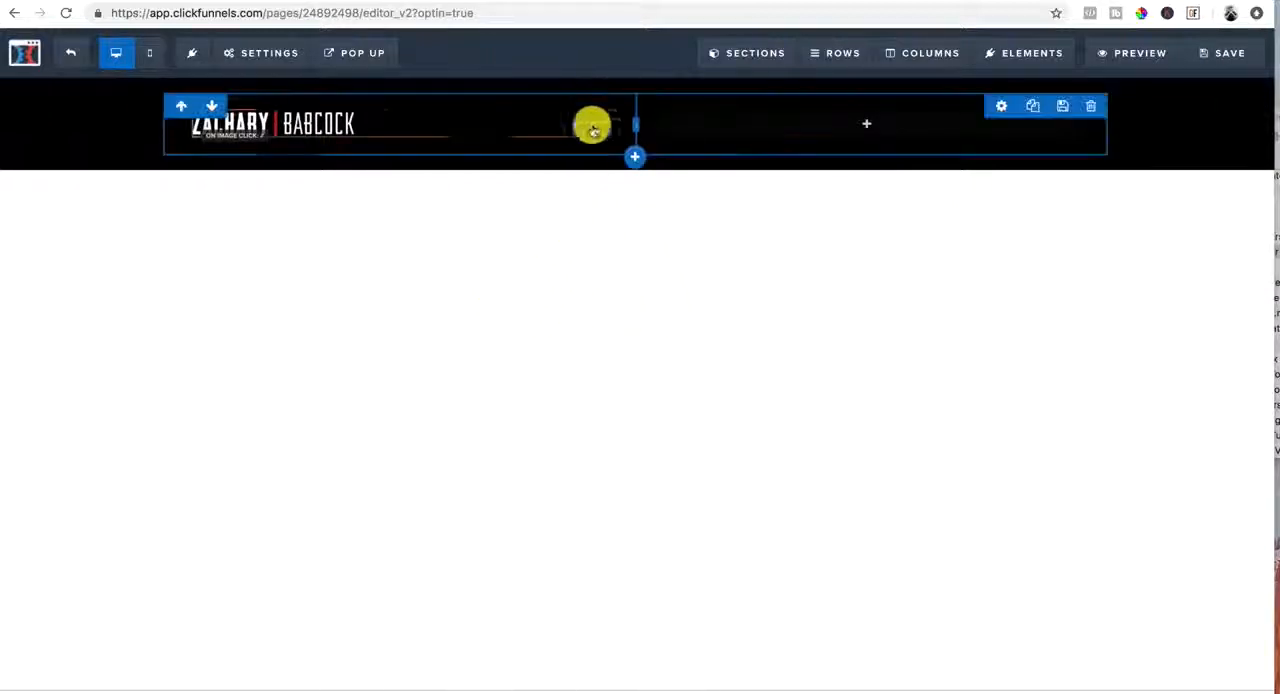
# Add a full-width section below the black header section and insert a one-column row in it
pyautogui.click(636, 173)
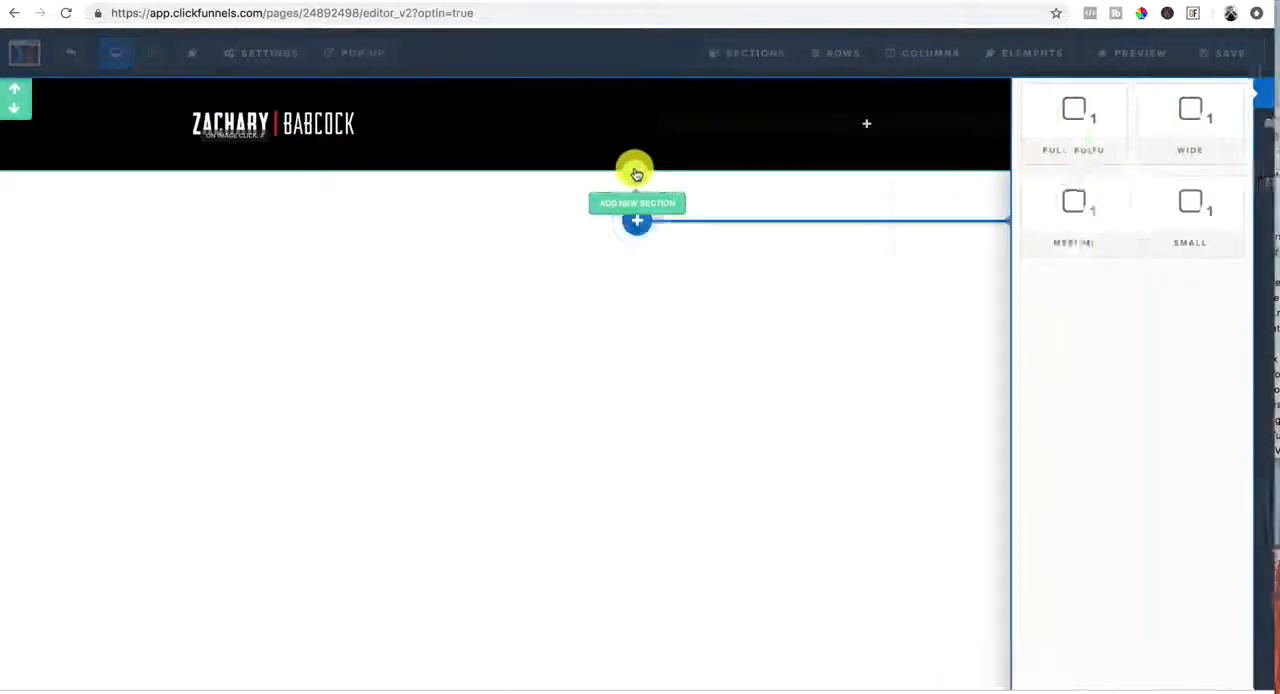
pyautogui.click(991, 114)
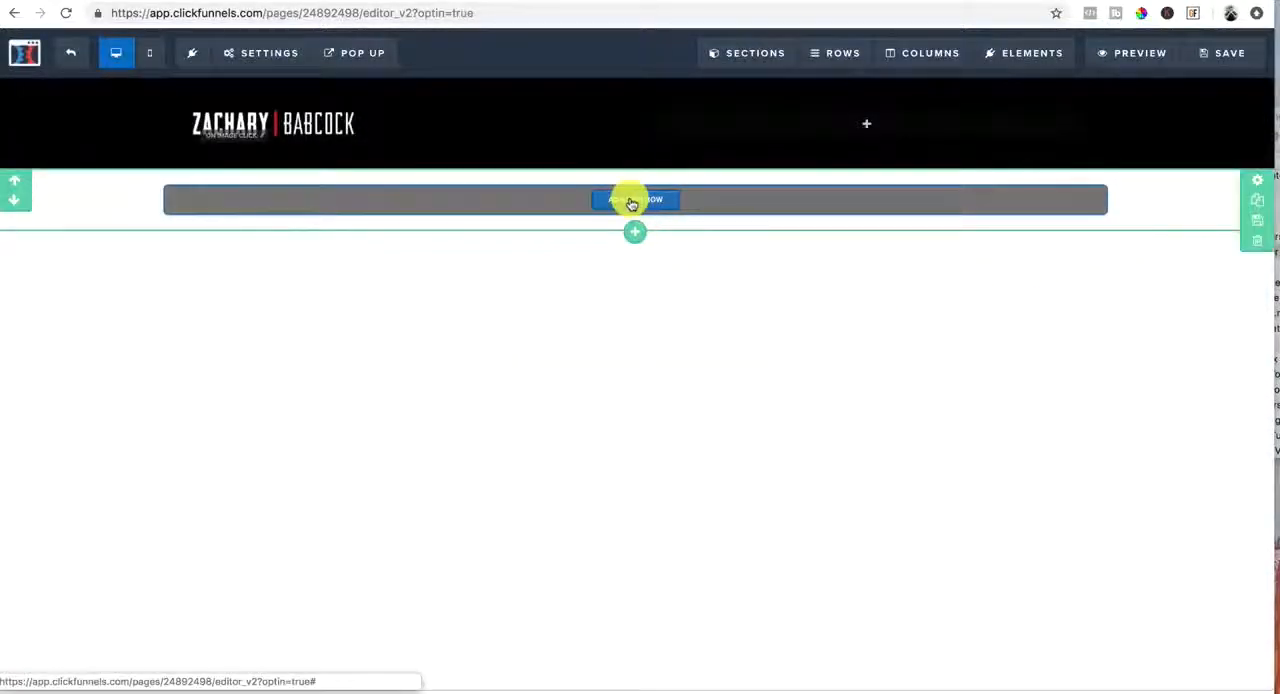
pyautogui.click(632, 203)
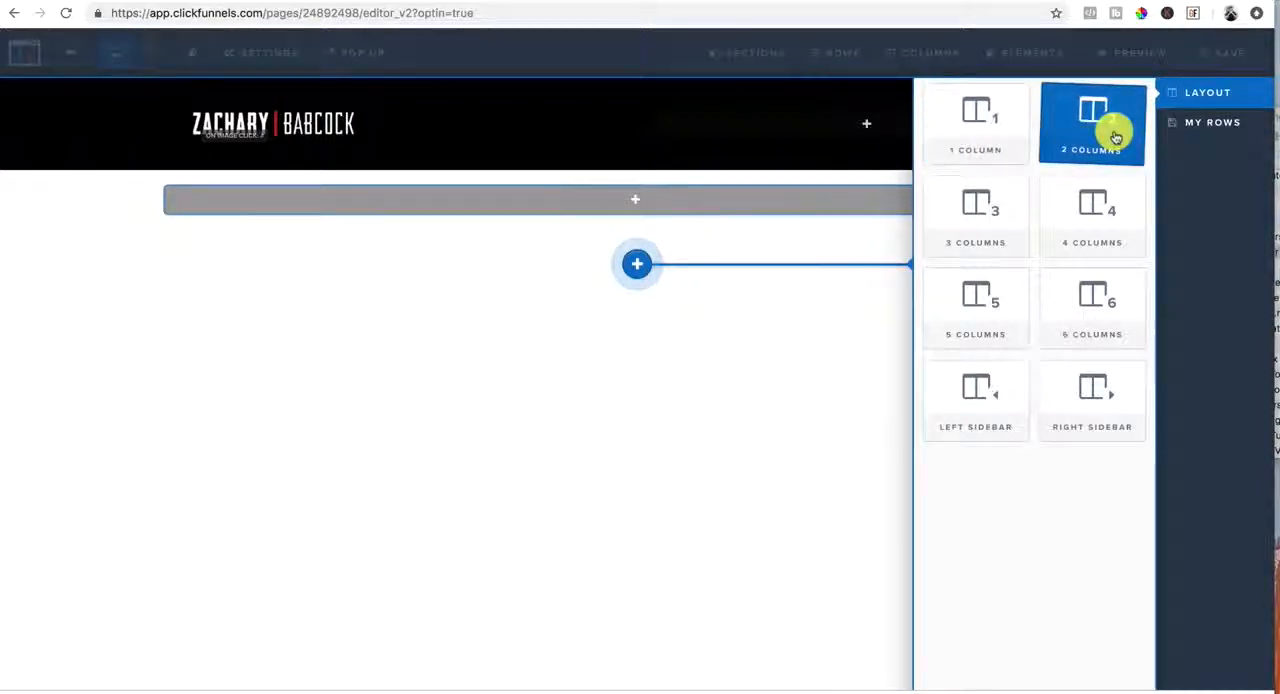
pyautogui.click(988, 130)
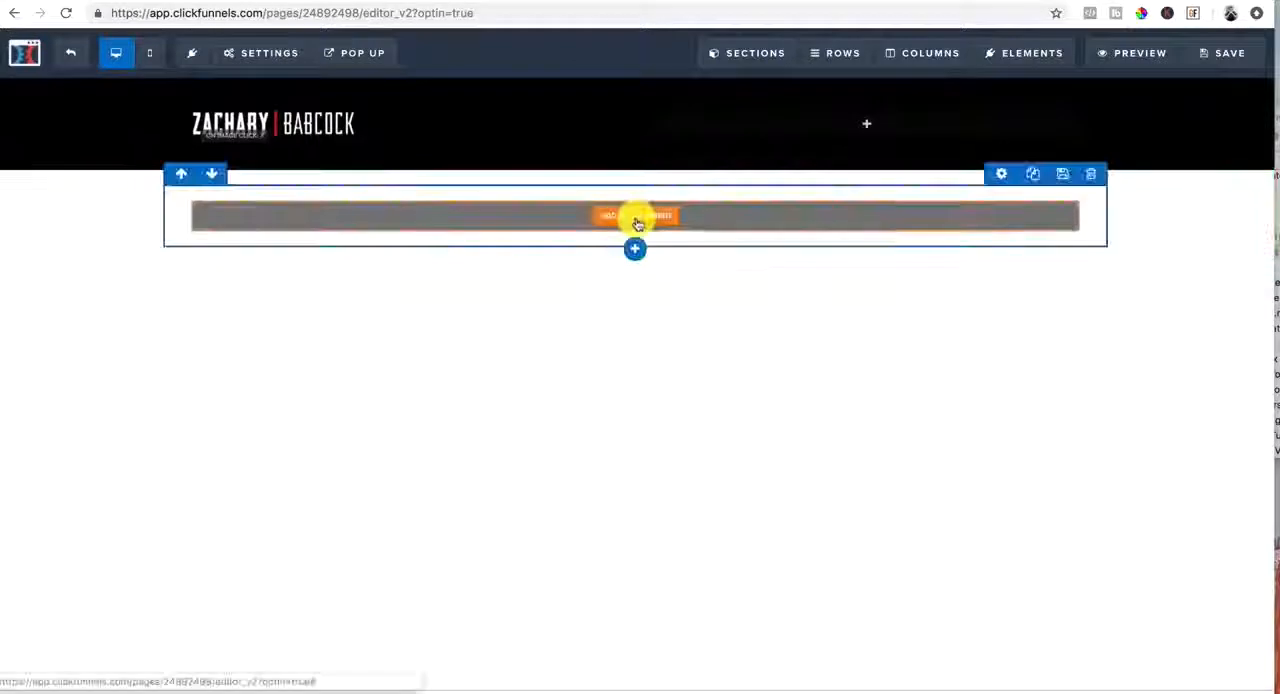
# Add a headline element to the new row and set its text to "Headline: State The Main Benefit"
pyautogui.click(634, 218)
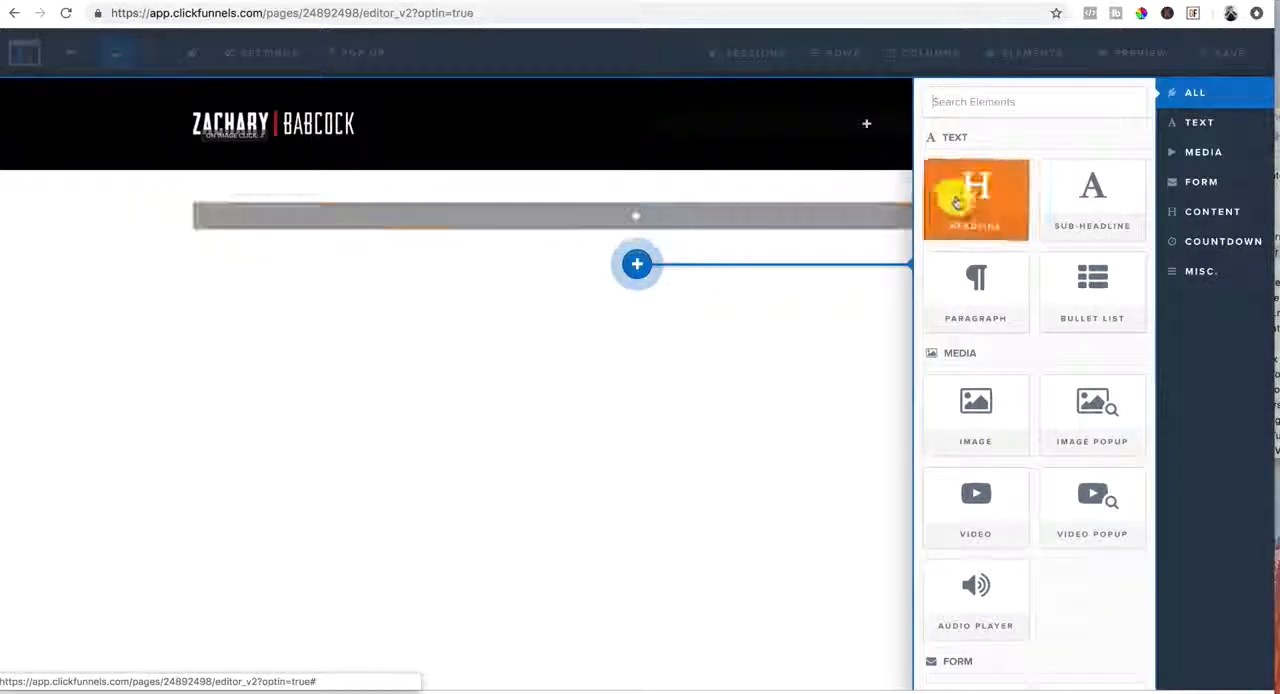
pyautogui.click(948, 192)
pyautogui.click(808, 217)
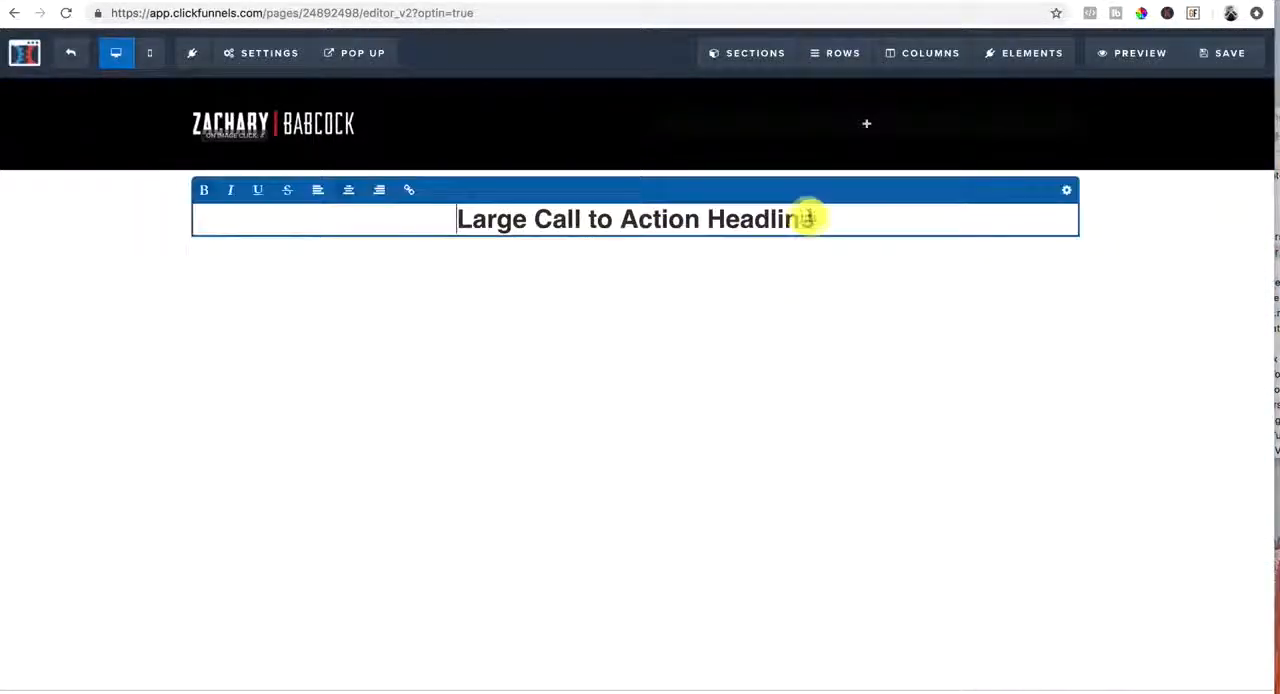
pyautogui.moveTo(808, 217); pyautogui.dragTo(402, 218)
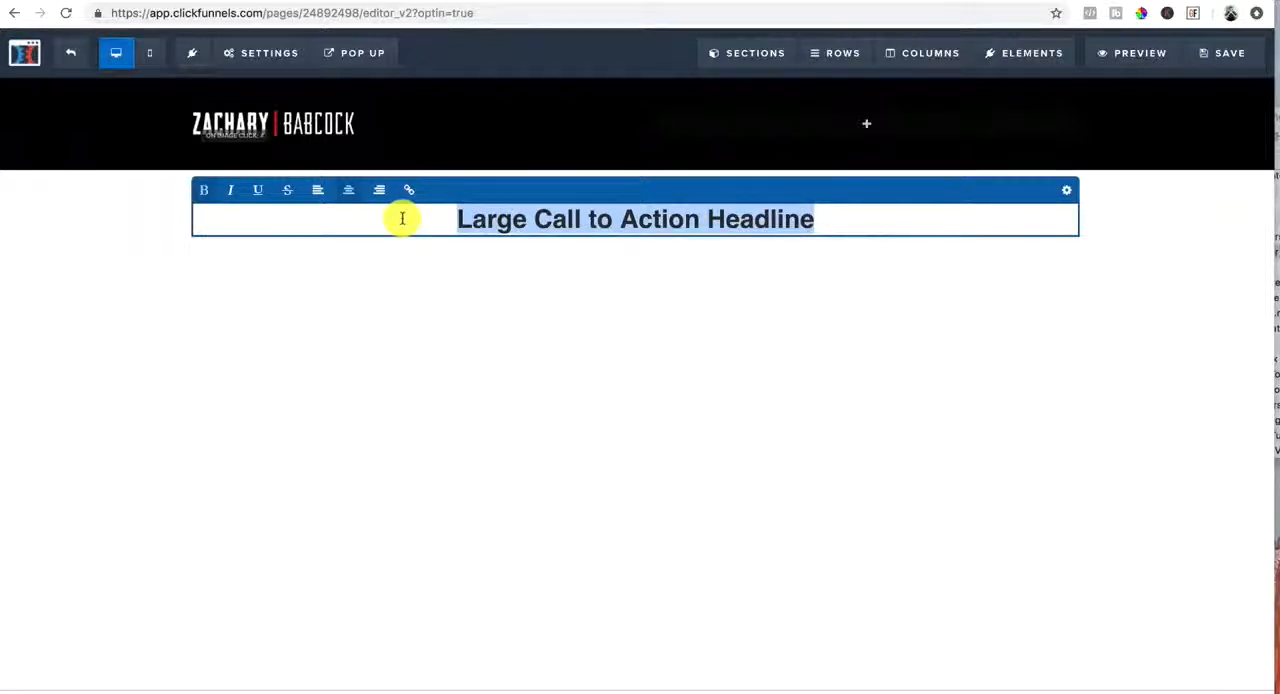
pyautogui.write('Headline: State The Main Benefit')
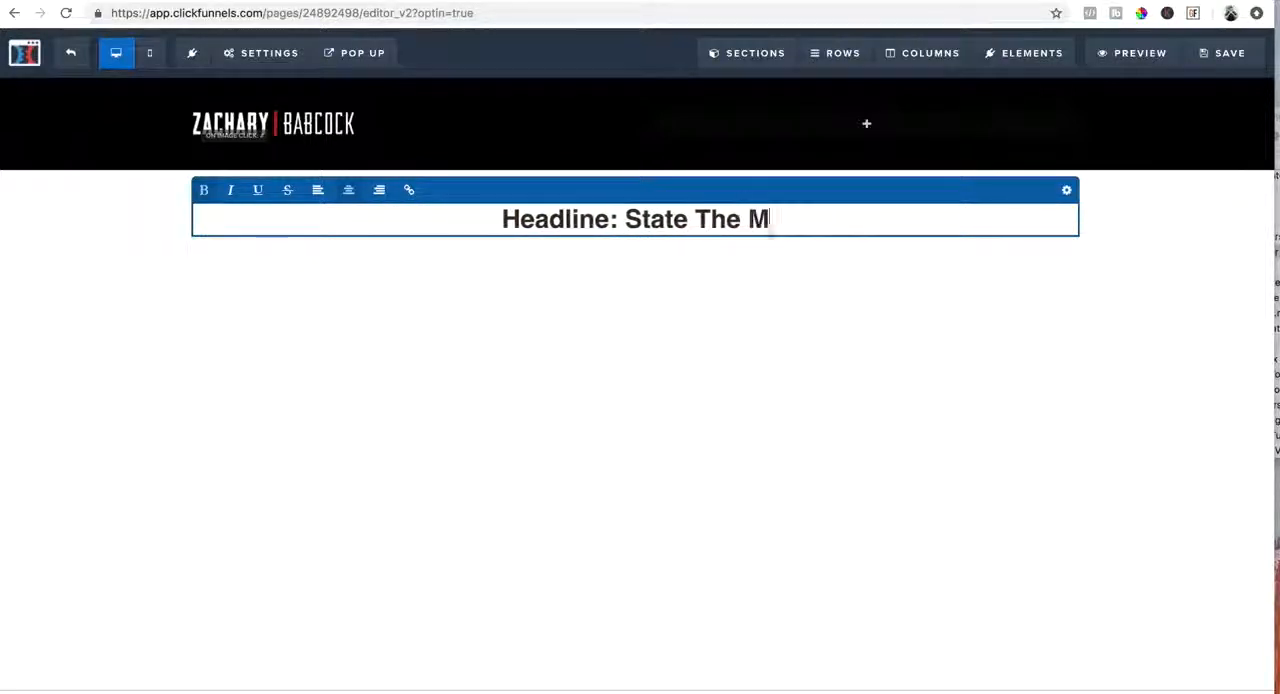
pyautogui.click(565, 477)
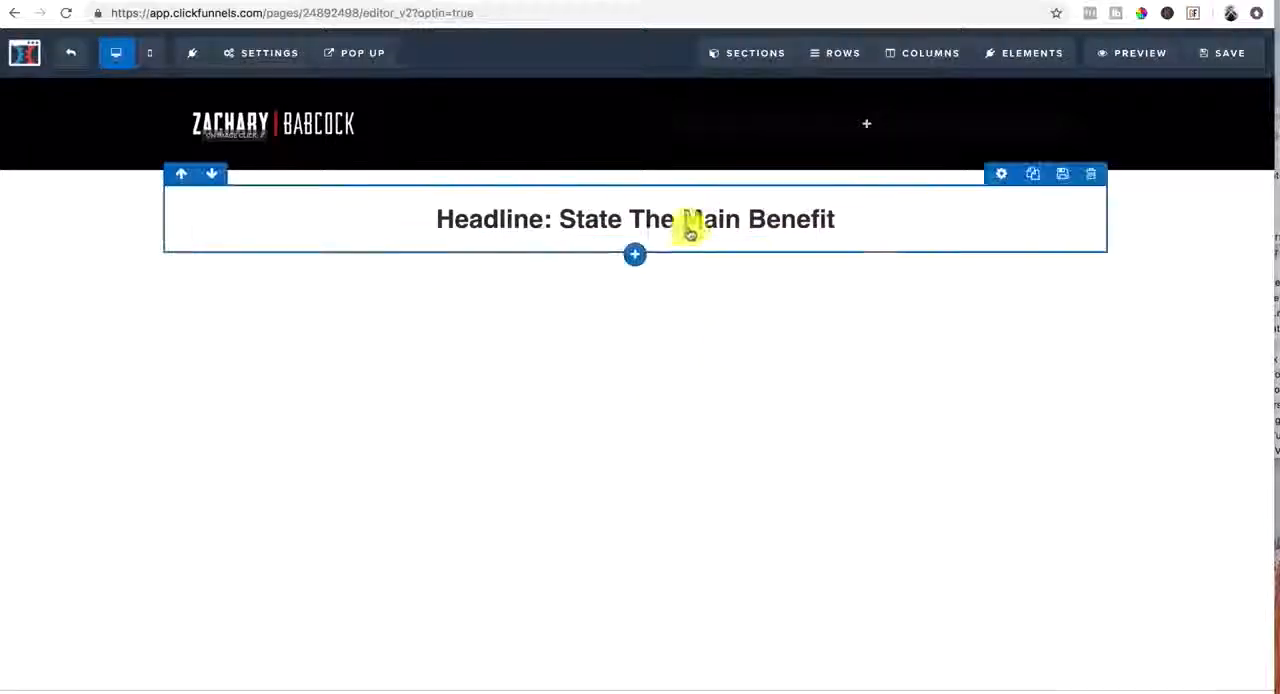
# Add a form input element below the headline
pyautogui.click(640, 237)
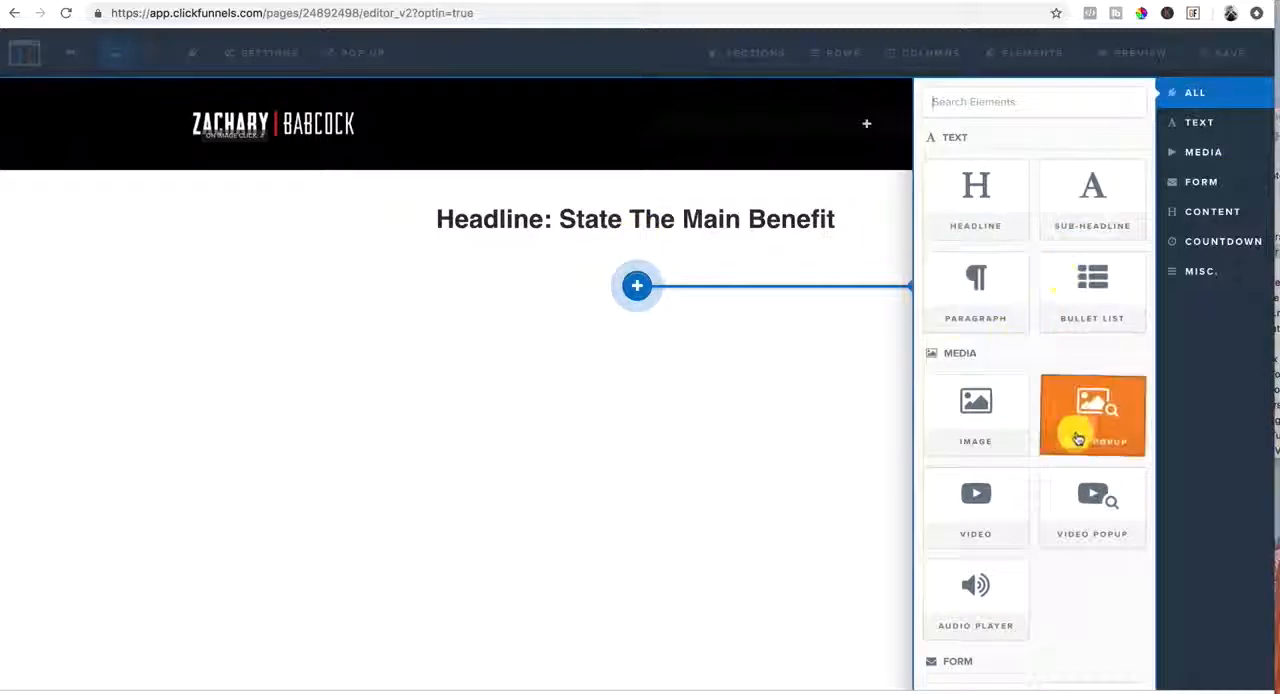
pyautogui.scroll(-5, 1010, 428)
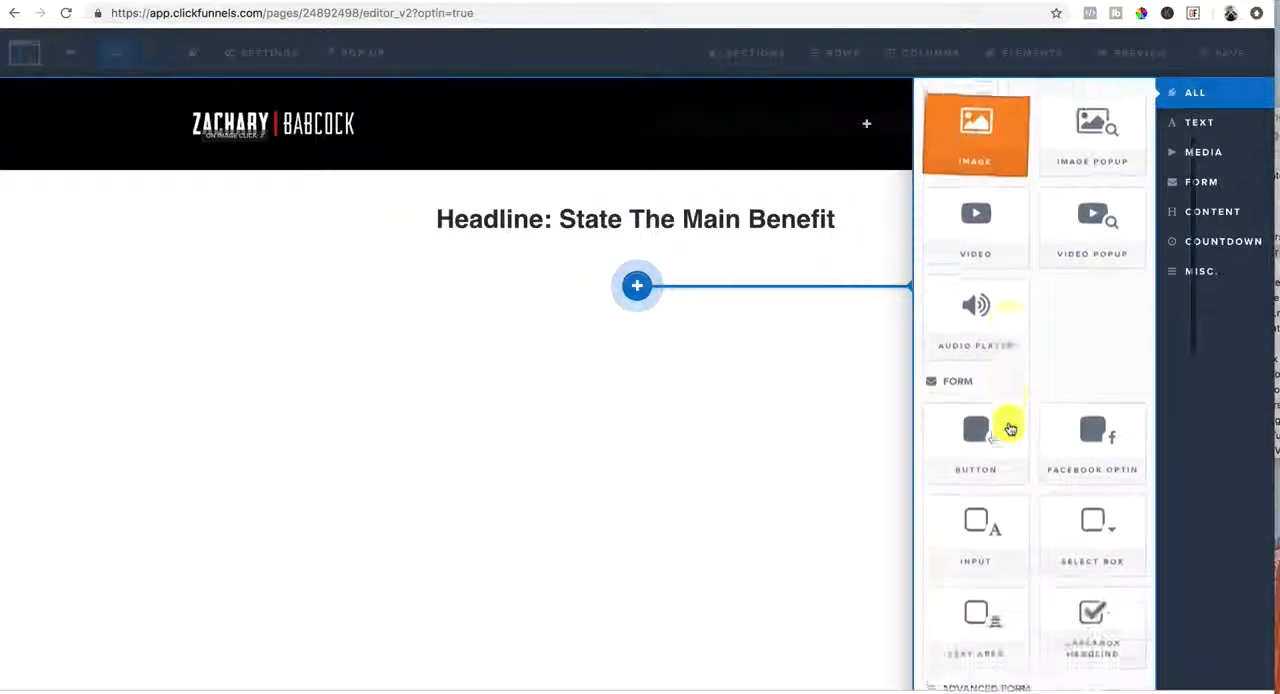
pyautogui.scroll(1, 1010, 428)
pyautogui.scroll(-10, 1010, 428)
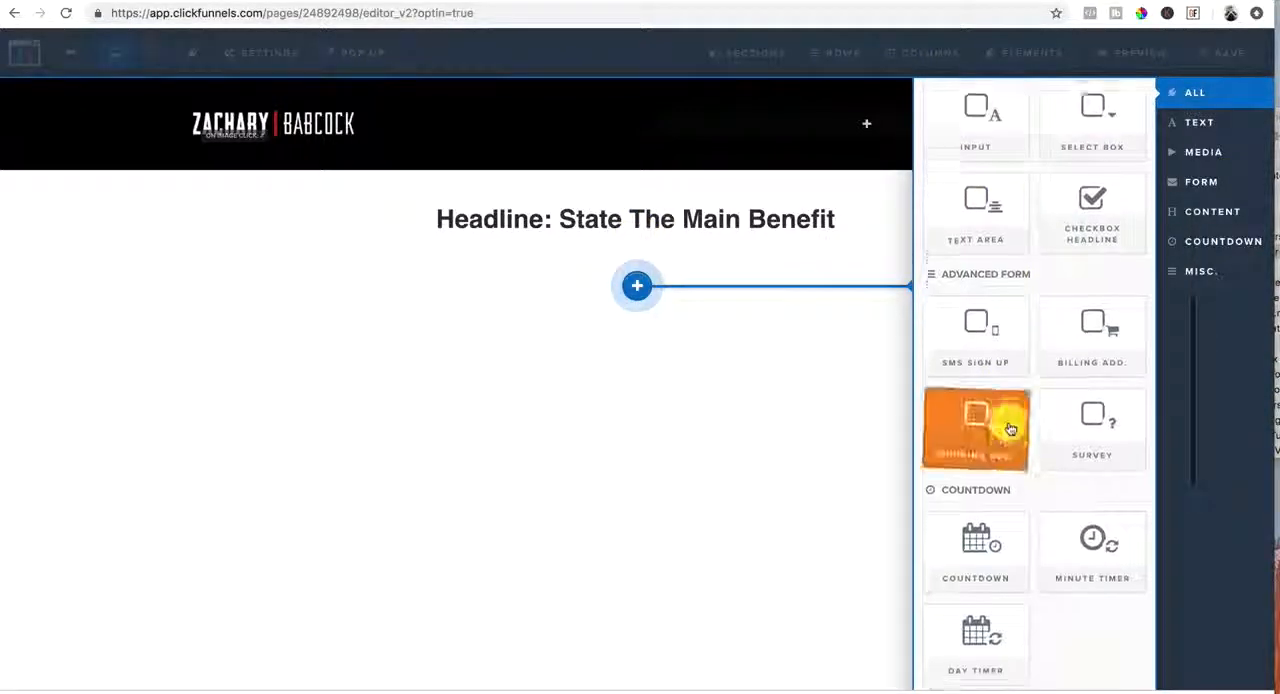
pyautogui.scroll(-9, 1010, 428)
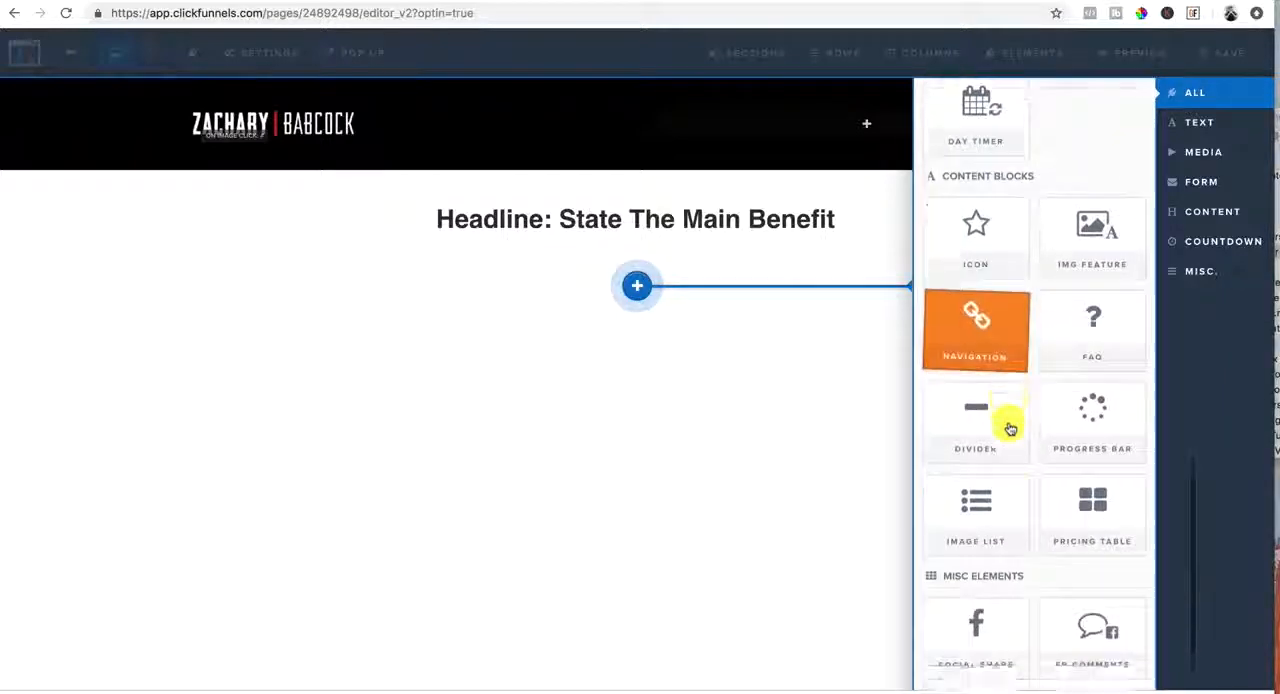
pyautogui.scroll(11, 1010, 428)
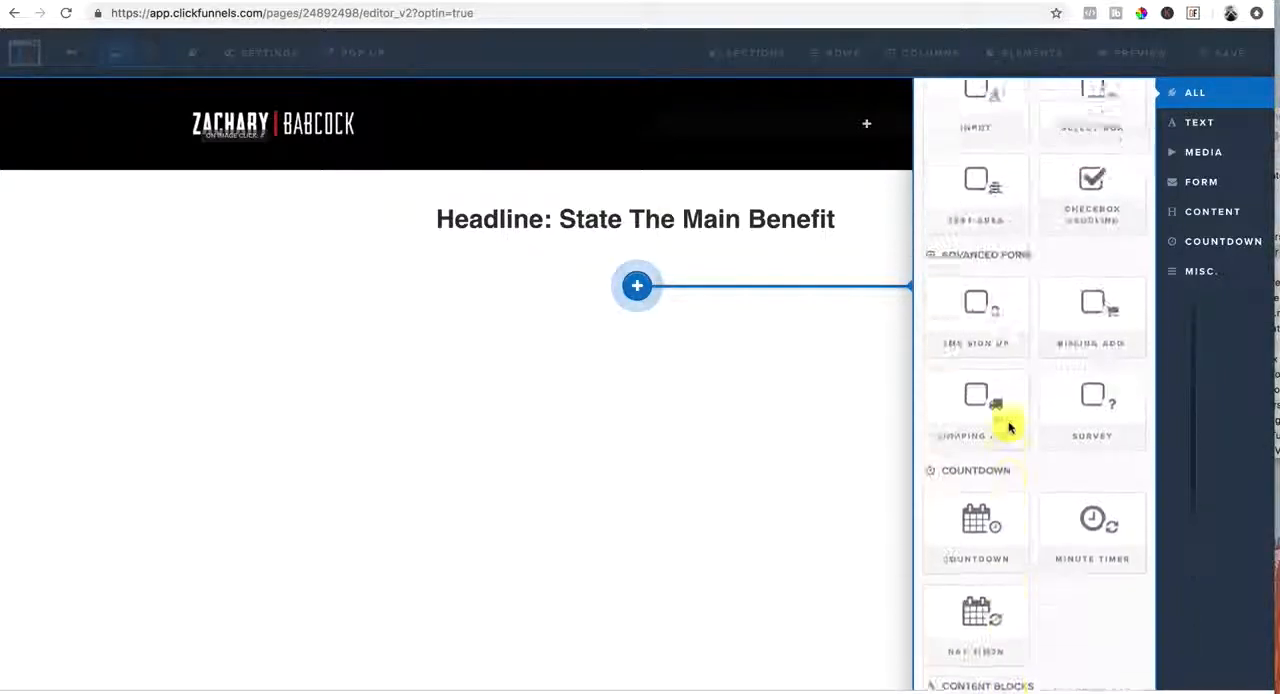
pyautogui.scroll(4, 1049, 386)
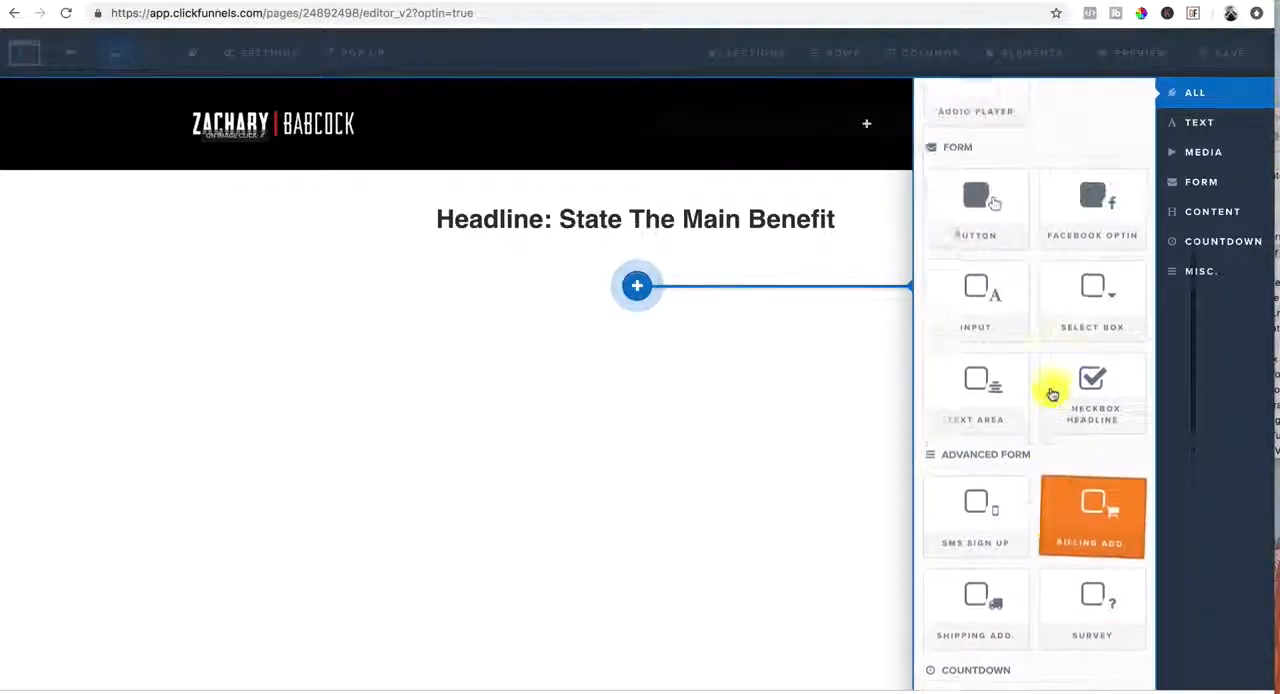
pyautogui.click(988, 337)
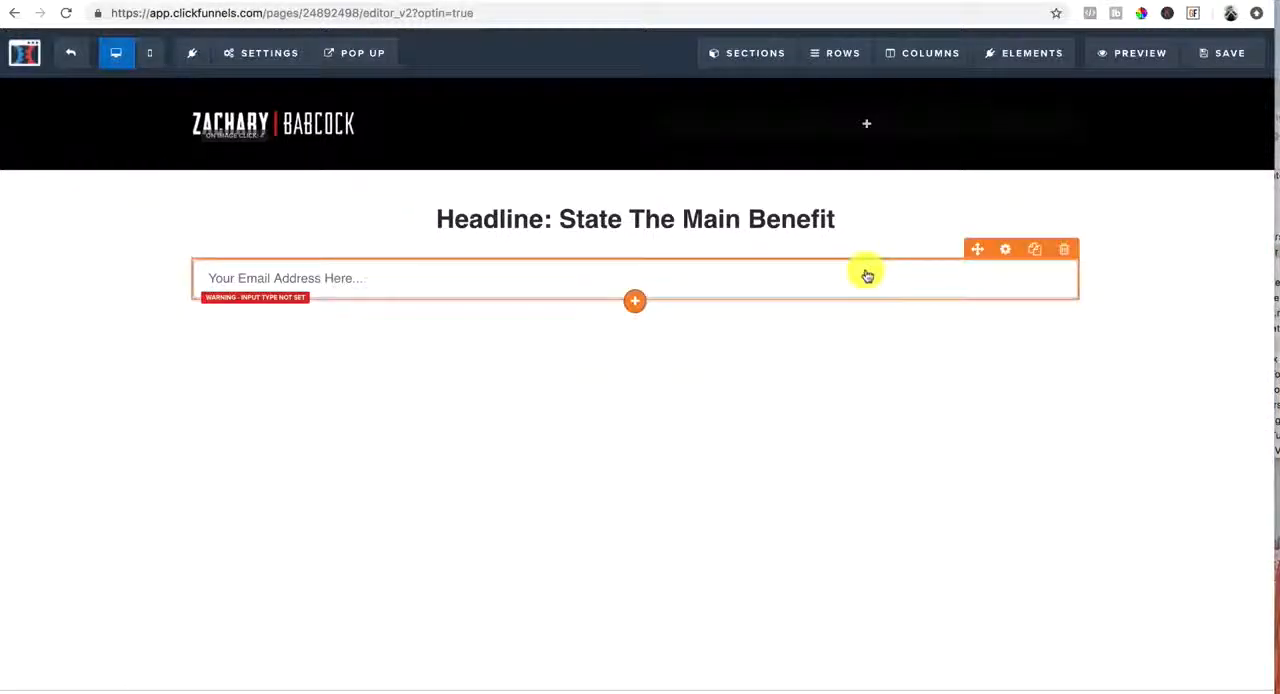
# Set the new input's type to Full Name and make the field required
pyautogui.click(1009, 250)
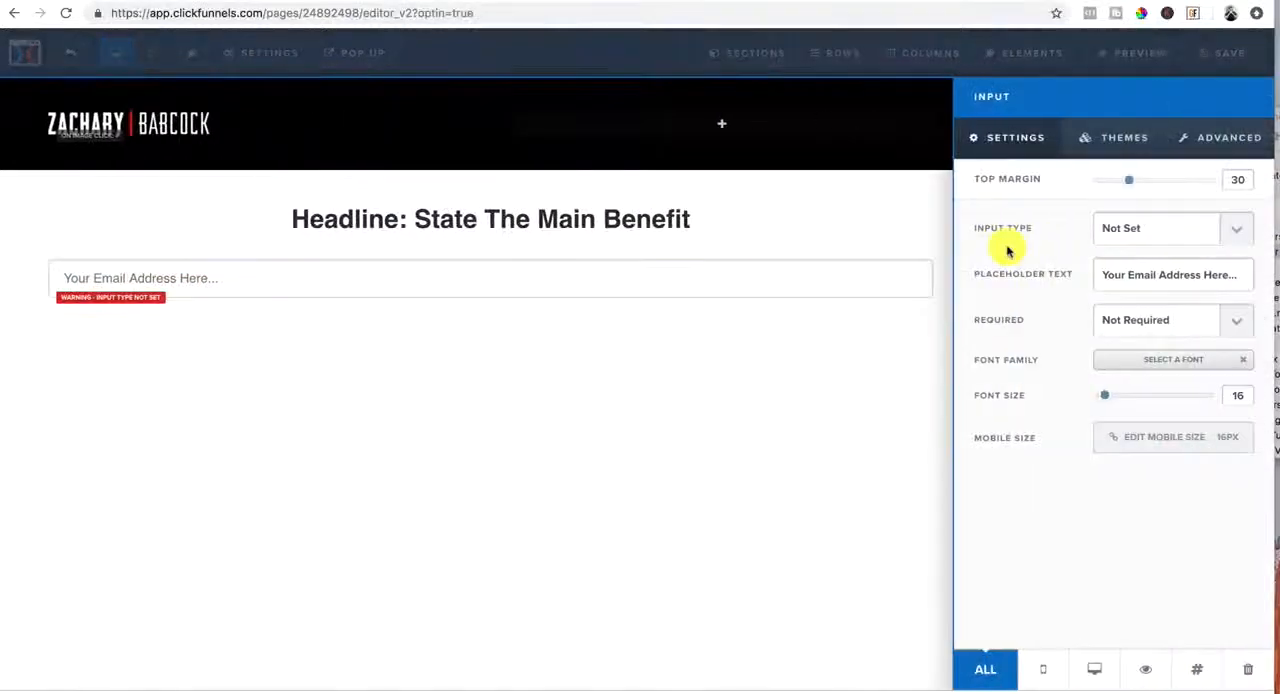
pyautogui.click(1154, 232)
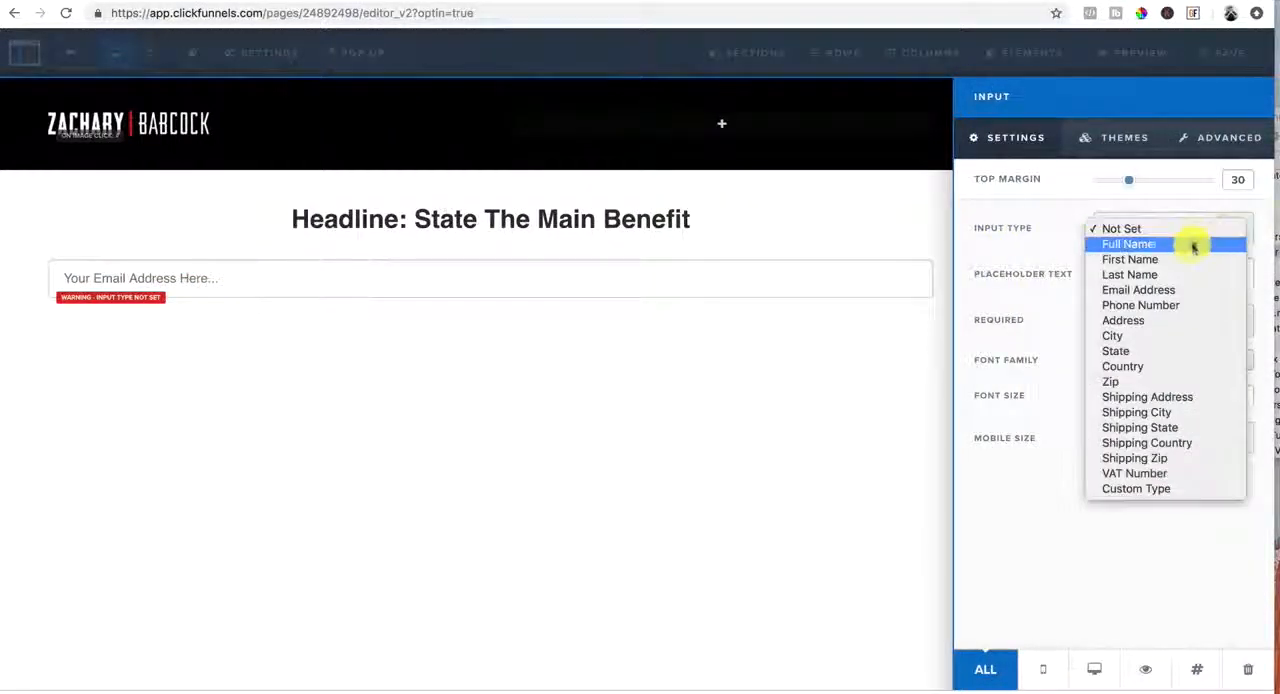
pyautogui.click(1191, 249)
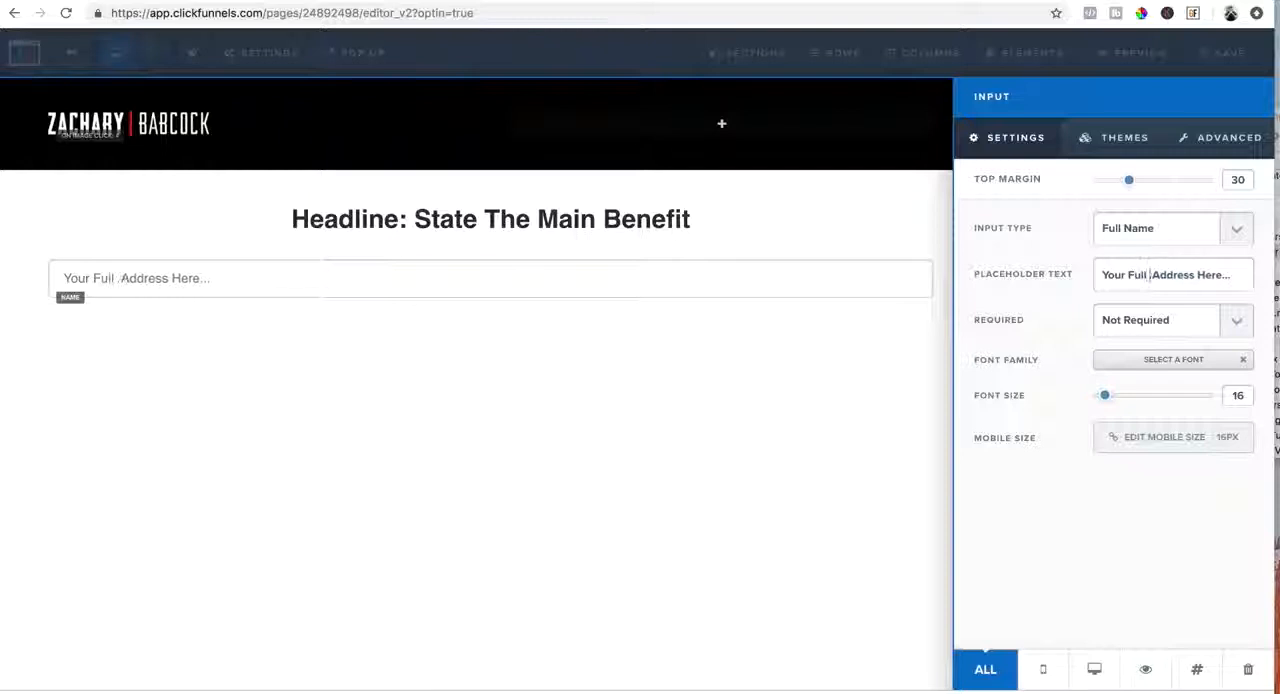
pyautogui.click(1179, 274)
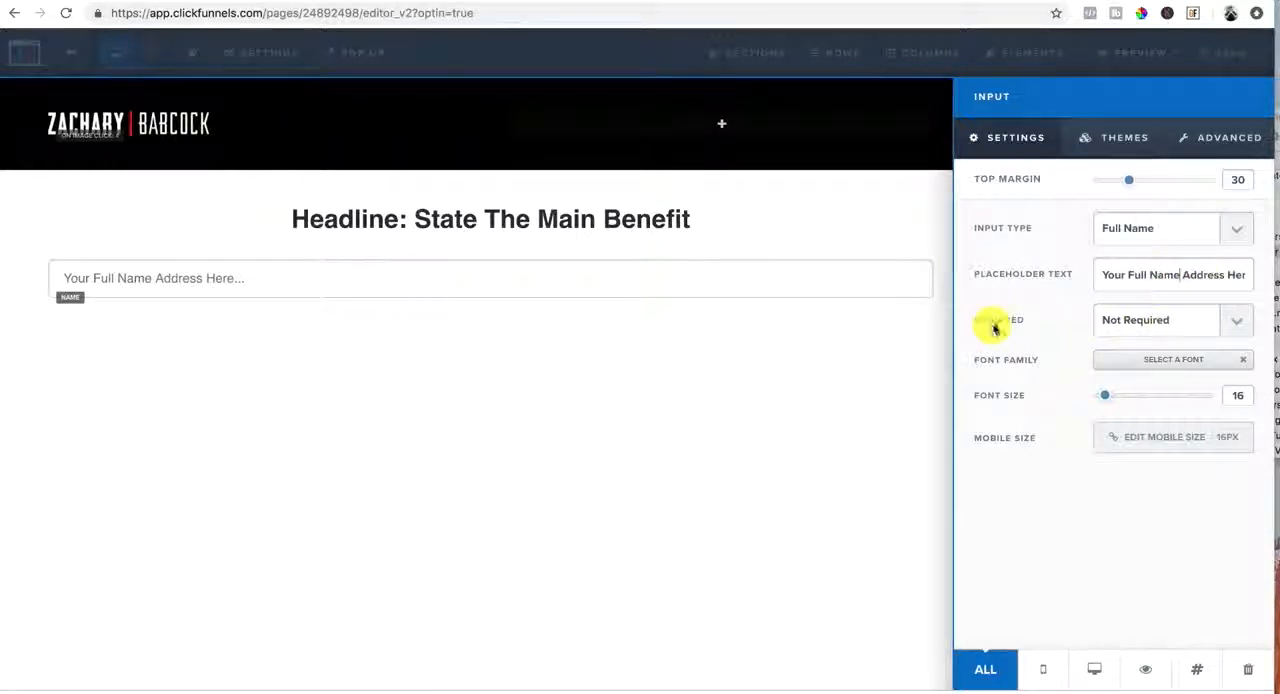
pyautogui.click(1220, 325)
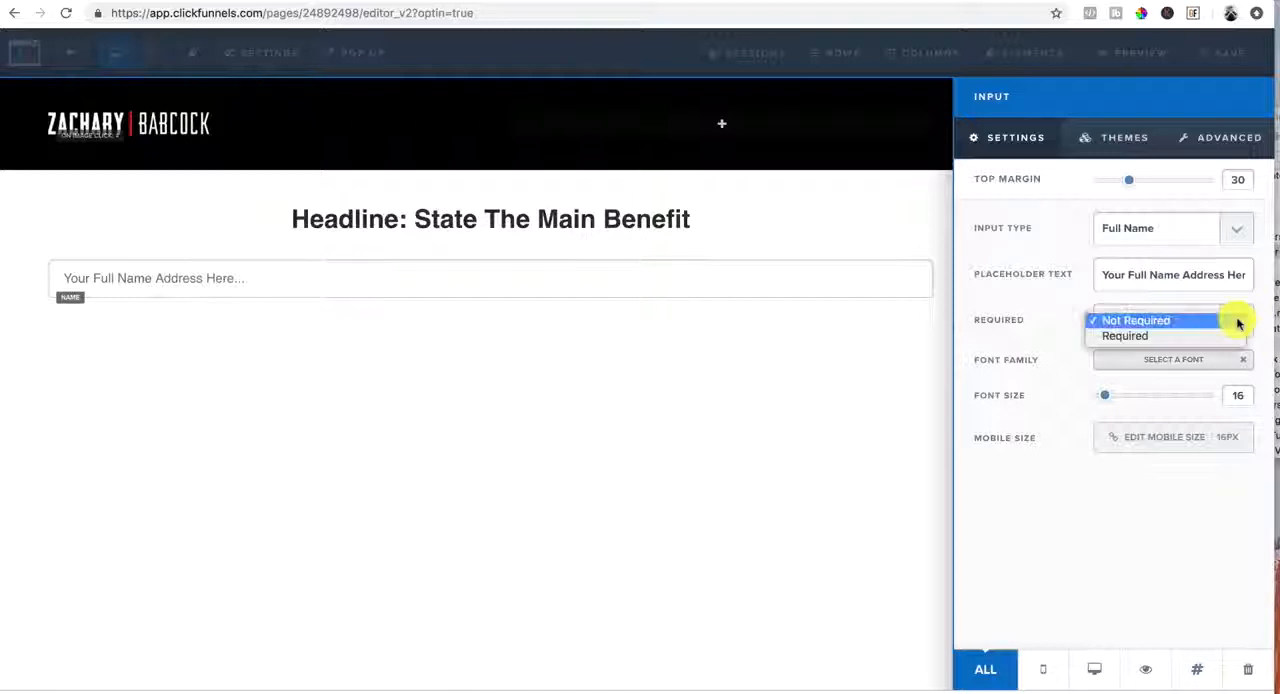
pyautogui.click(1180, 334)
pyautogui.click(697, 354)
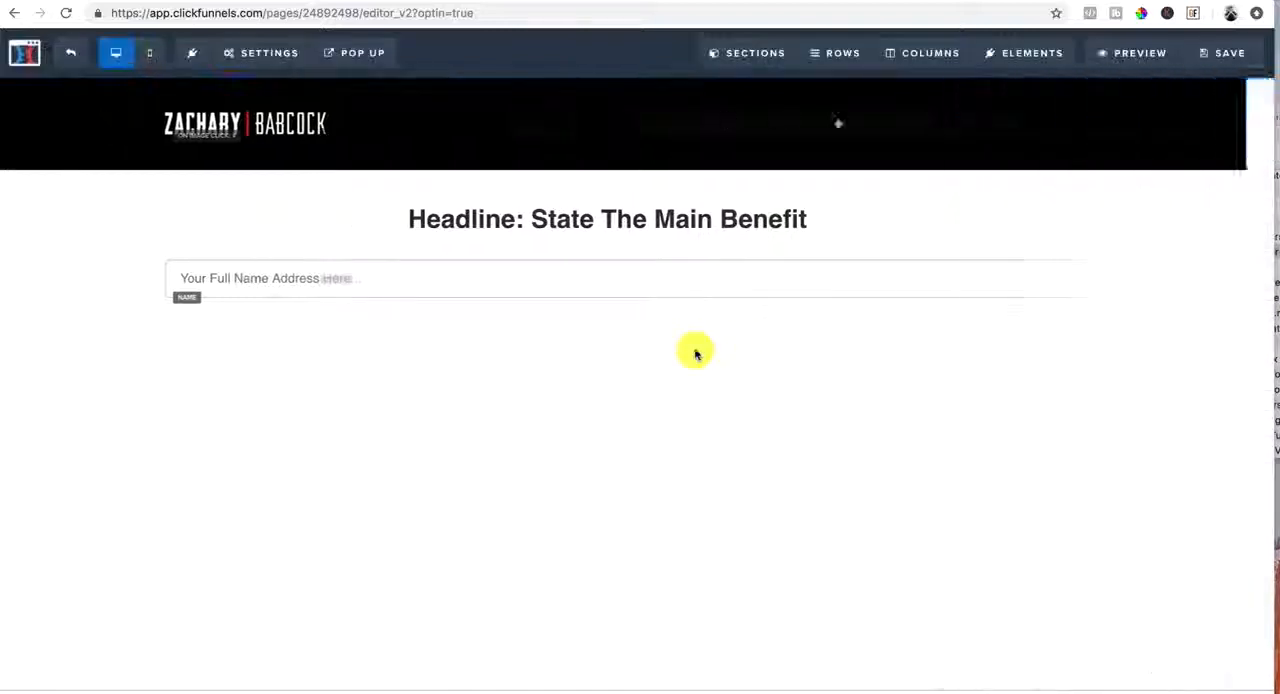
# Add a second input element below the full name field and set its type to Email Address
pyautogui.click(636, 305)
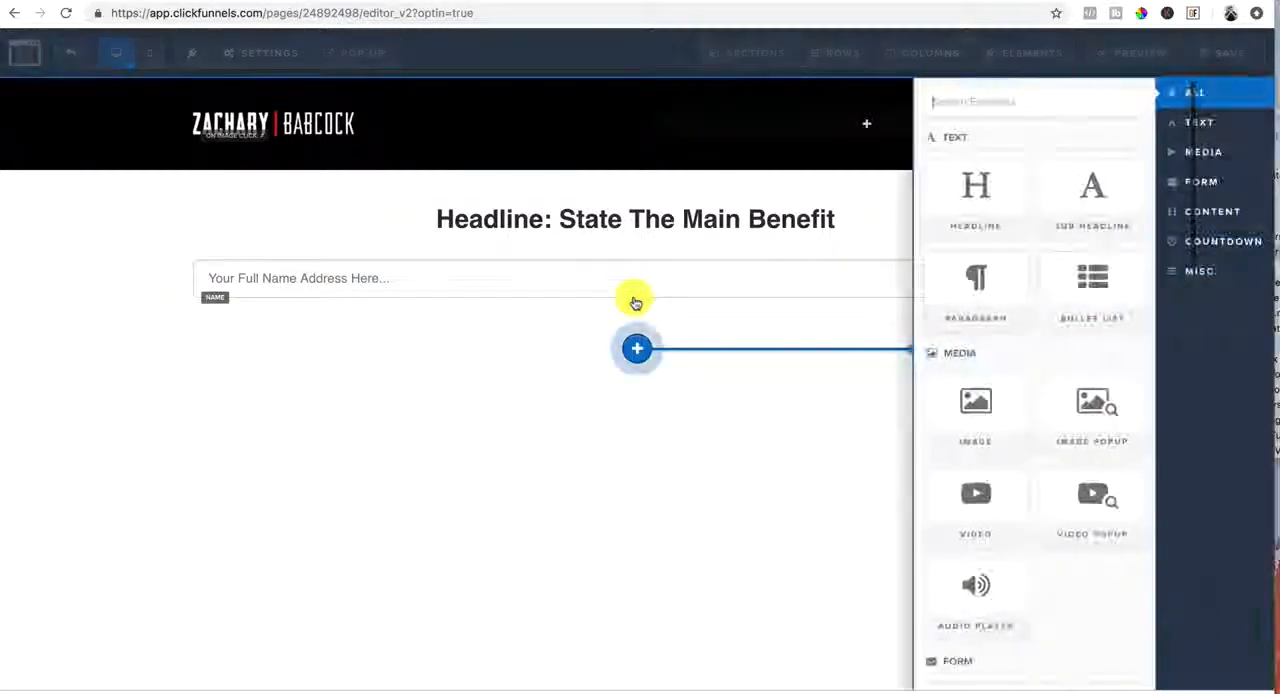
pyautogui.scroll(-8, 975, 480)
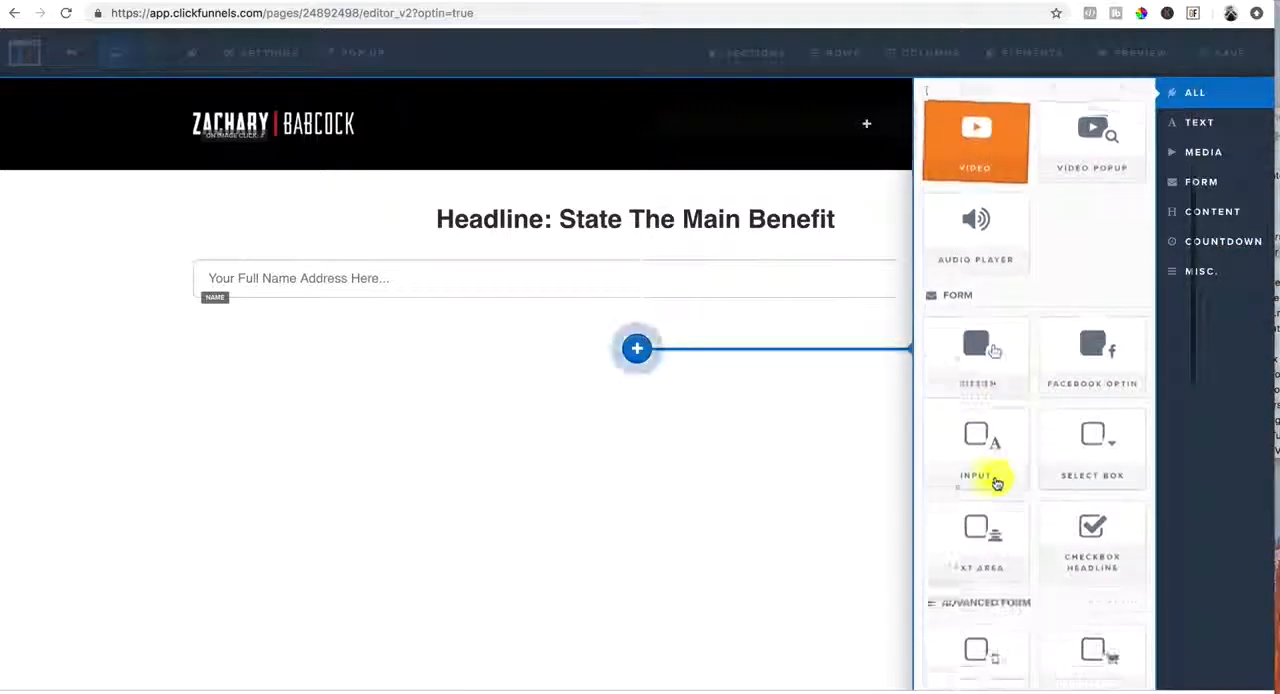
pyautogui.click(989, 394)
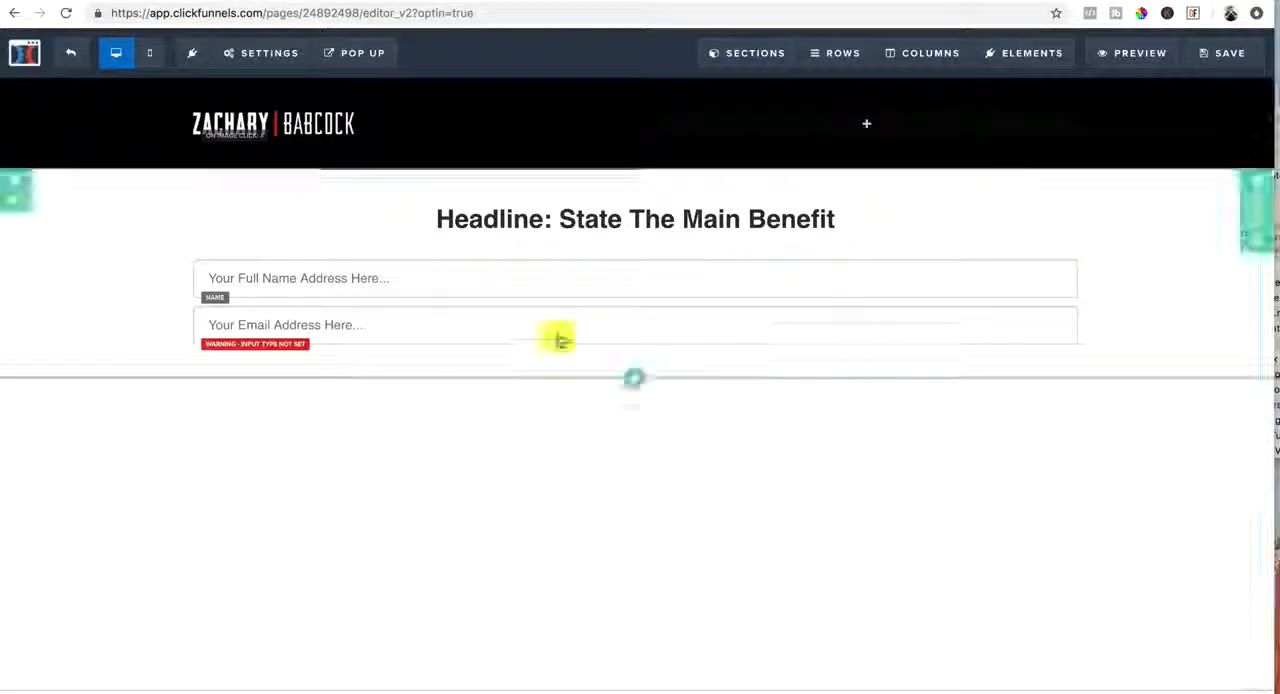
pyautogui.click(705, 340)
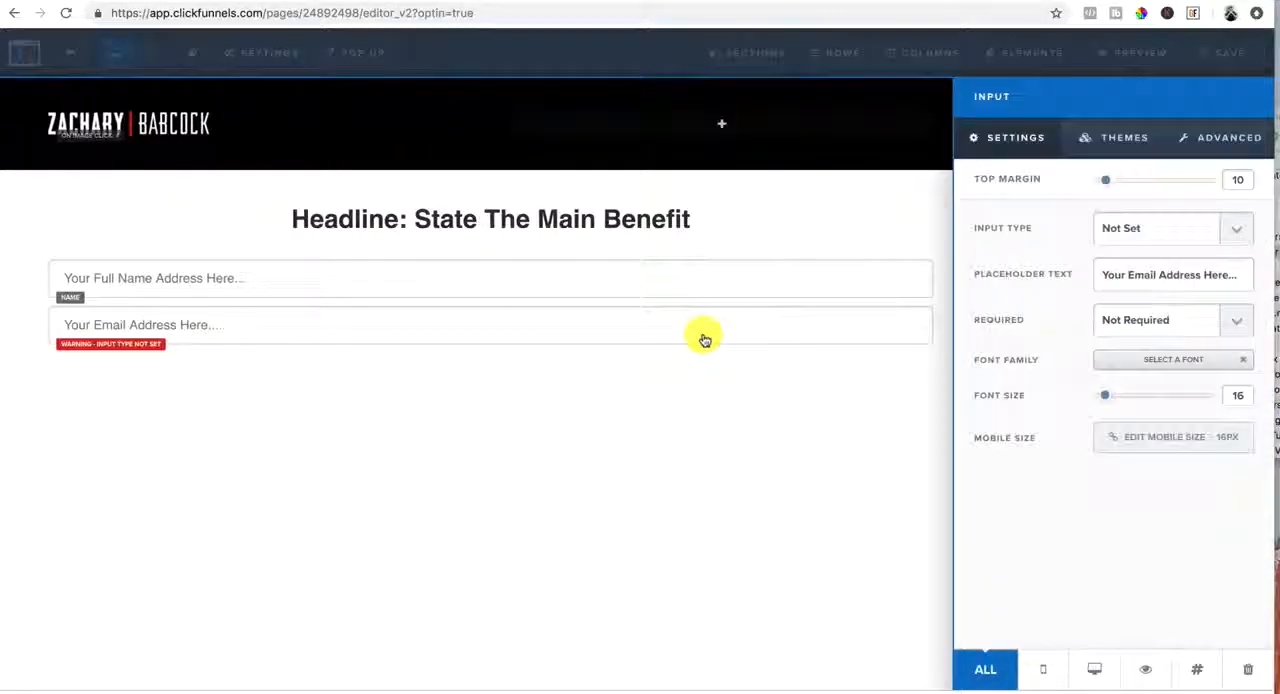
pyautogui.click(1236, 230)
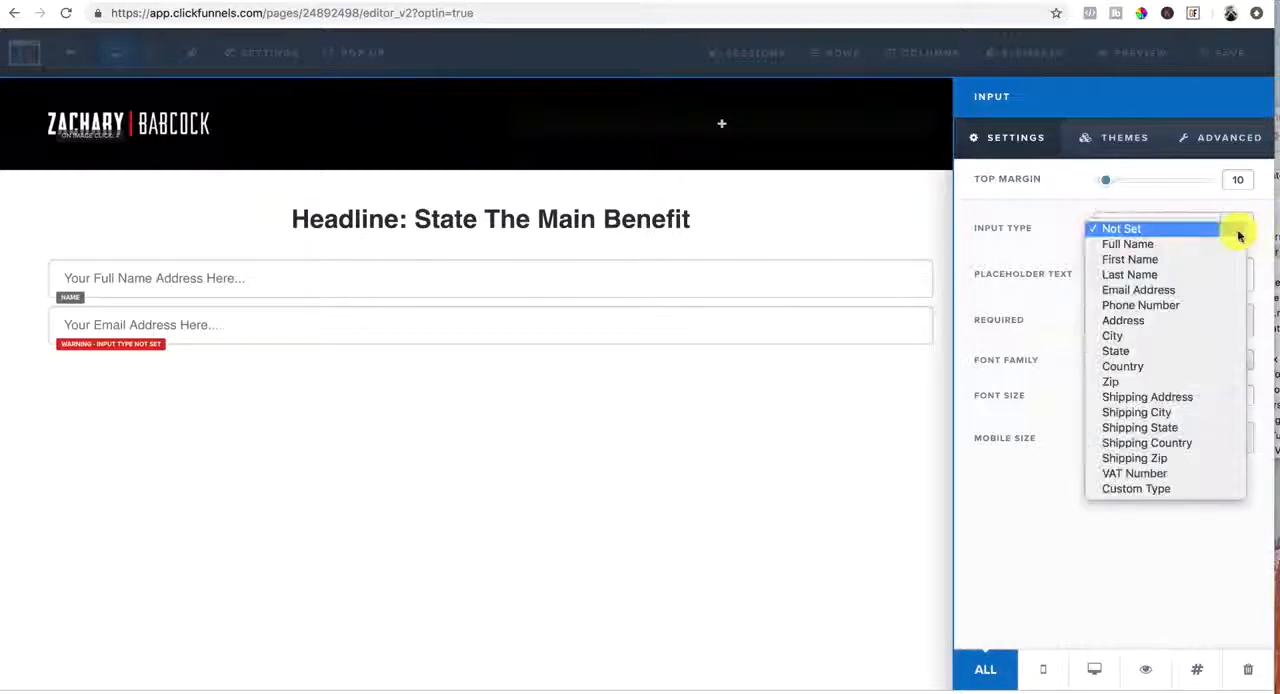
pyautogui.click(1170, 289)
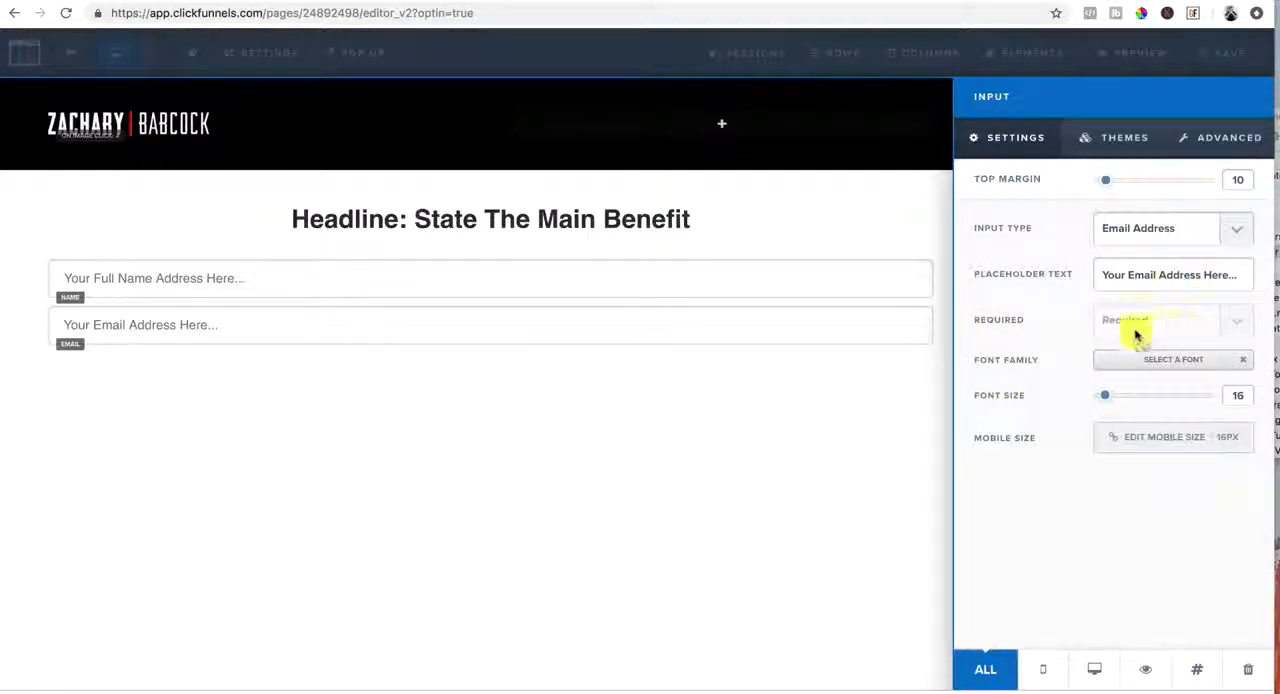
pyautogui.click(526, 426)
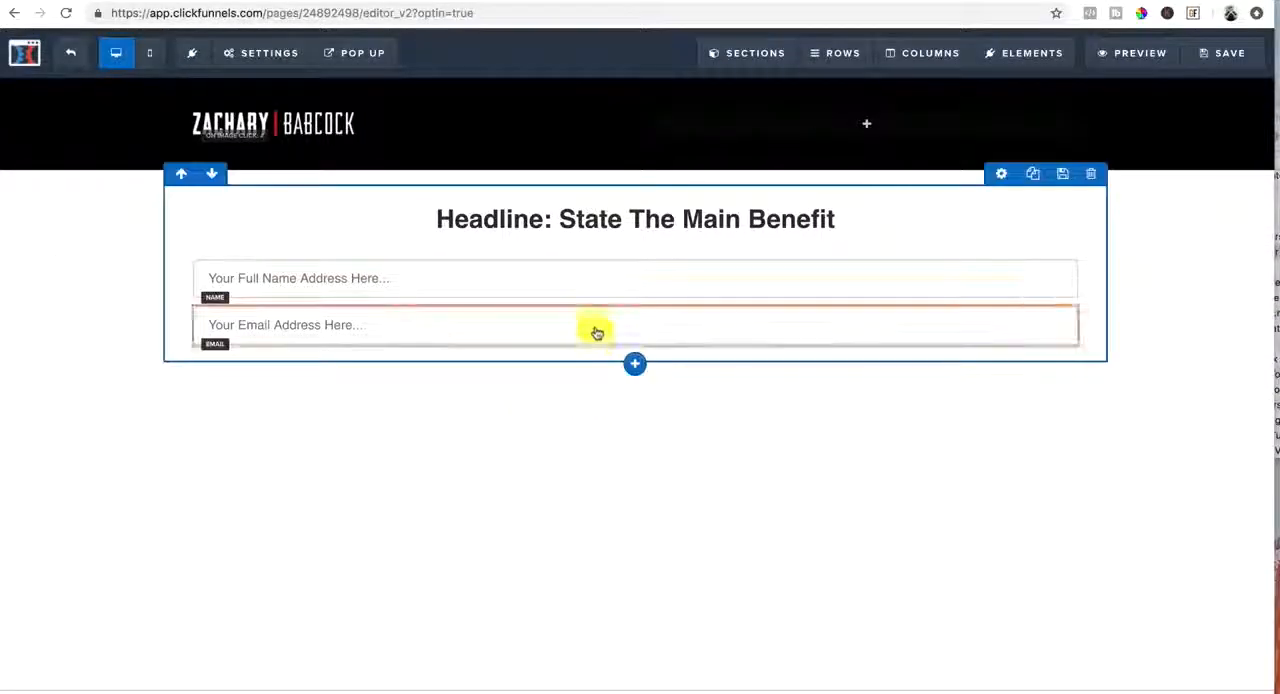
# Add a button element below the email field and change its background color to the recently used dark red
pyautogui.click(637, 395)
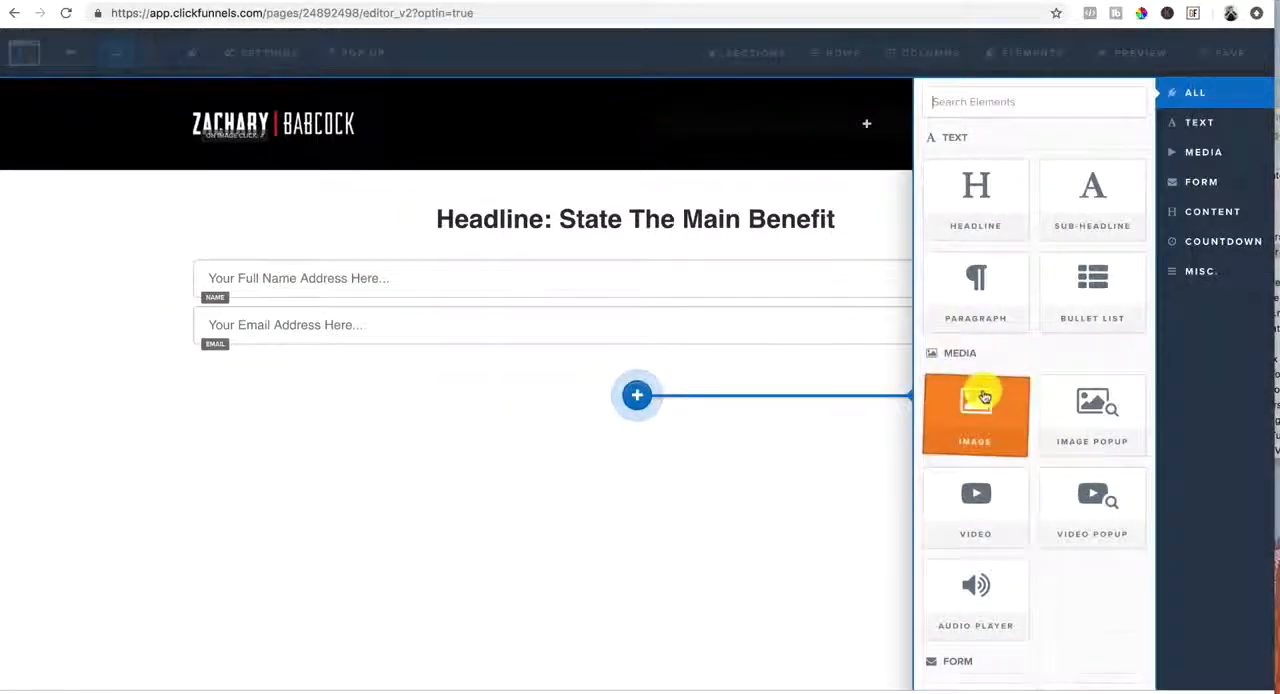
pyautogui.scroll(-5, 985, 392)
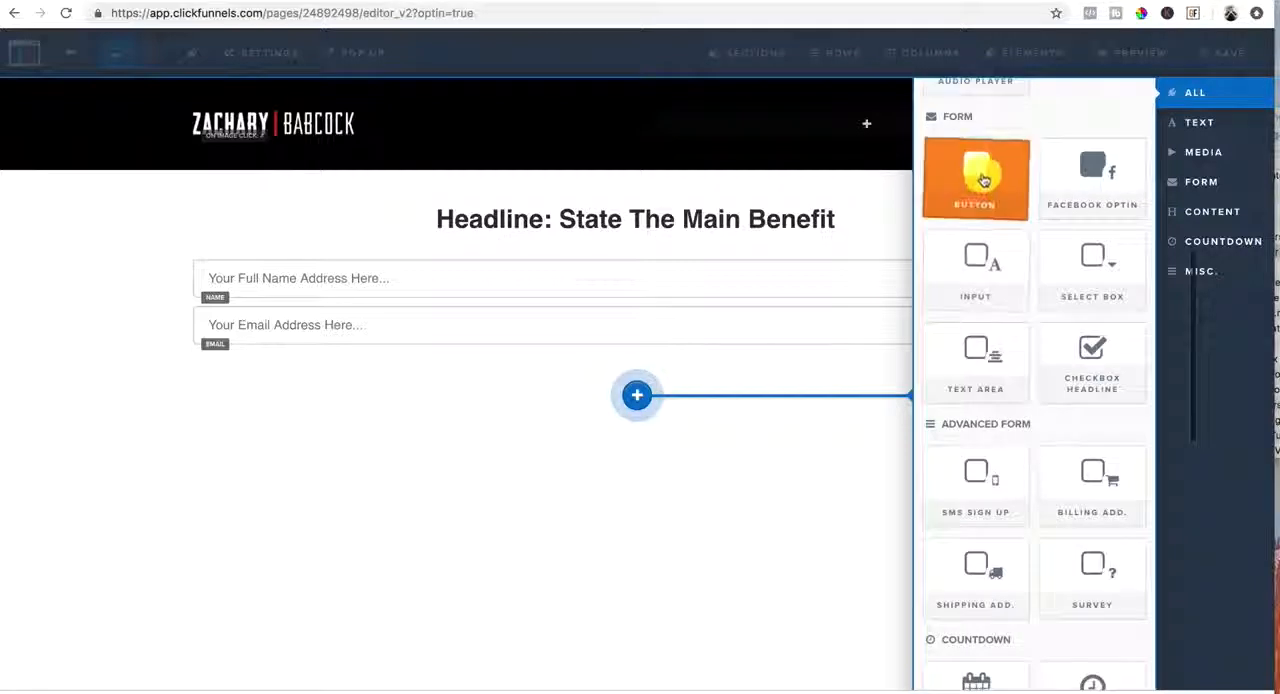
pyautogui.click(983, 180)
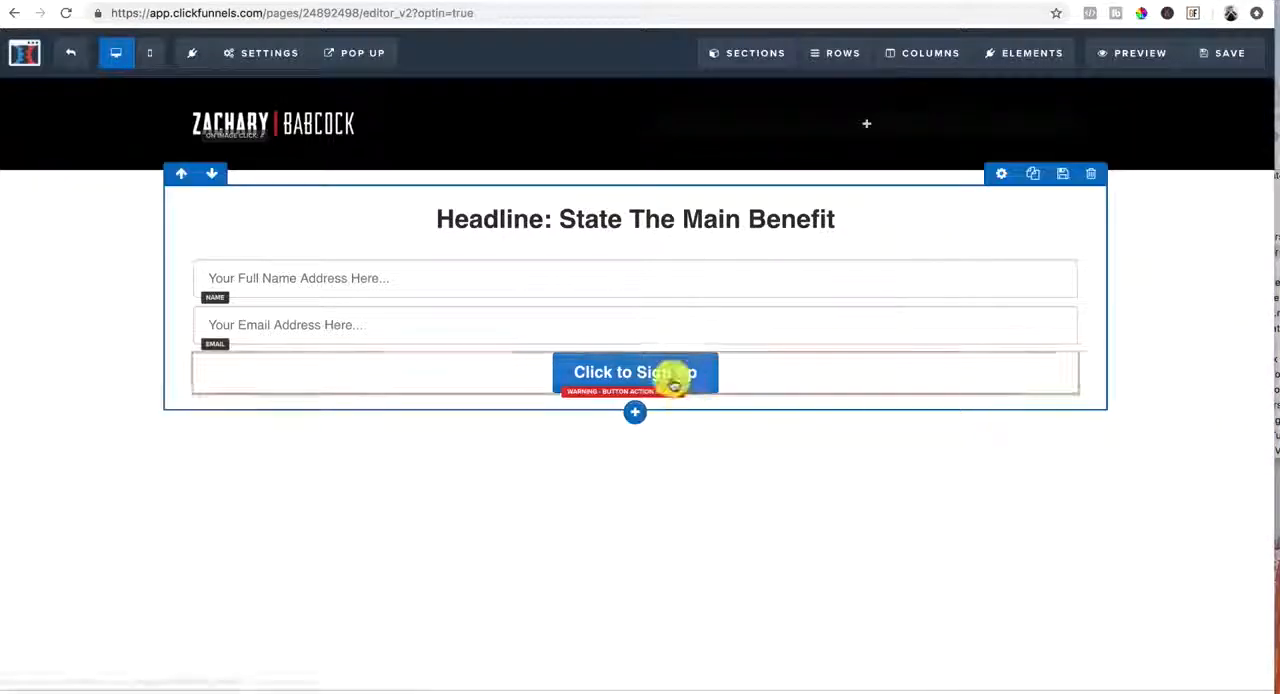
pyautogui.click(681, 373)
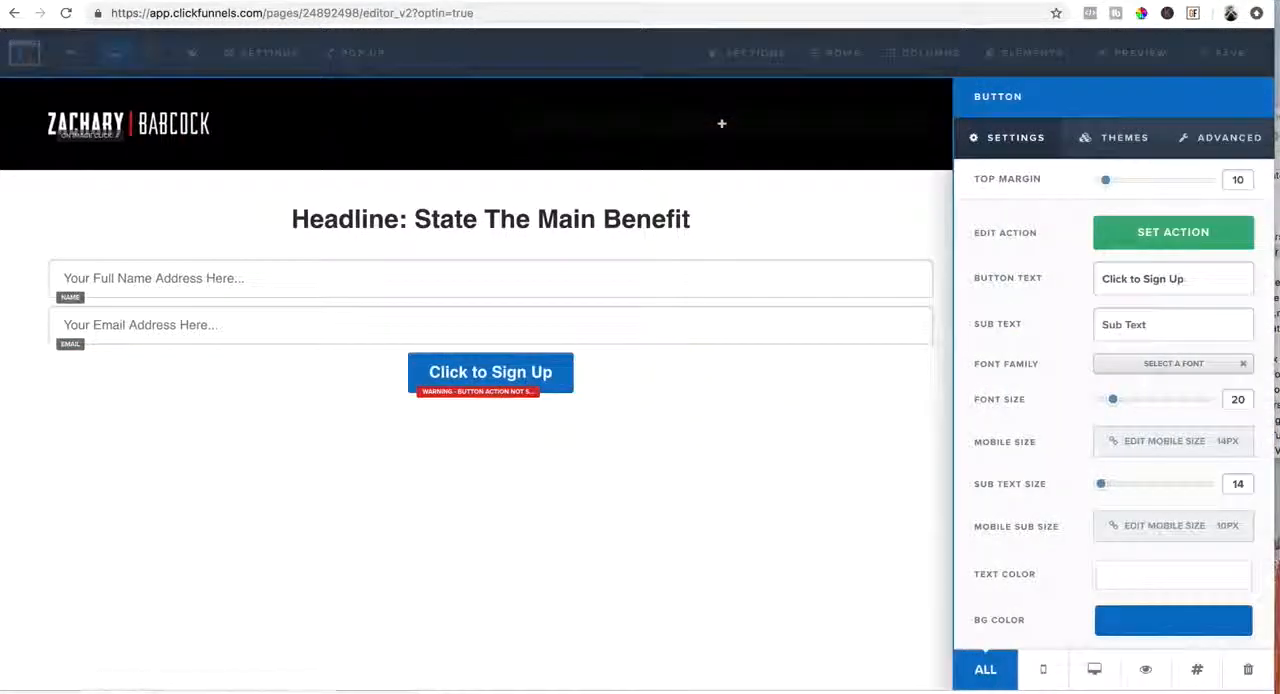
pyautogui.click(1182, 615)
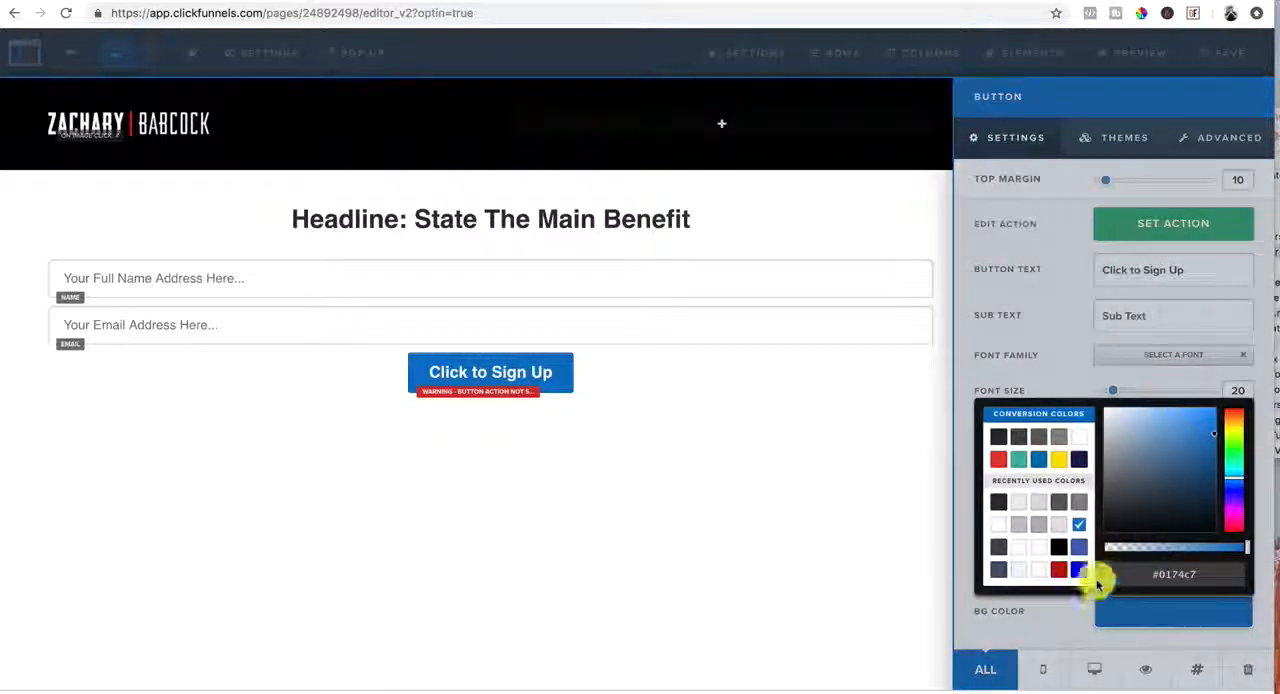
pyautogui.click(1061, 572)
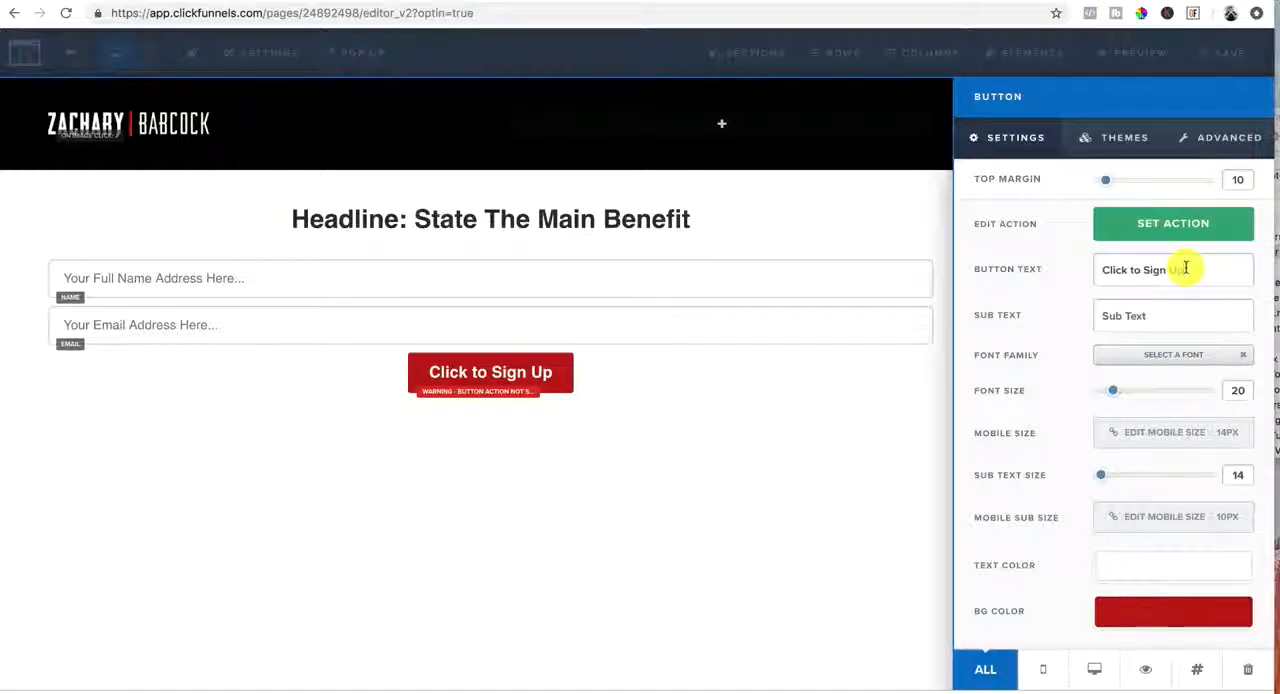
# Delete the last word of the button text and re-enter it so it reads "Click to Sign Up"
pyautogui.click(1185, 268)
pyautogui.press('BackSpace')
pyautogui.press('BackSpace')
pyautogui.press('BackSpace')
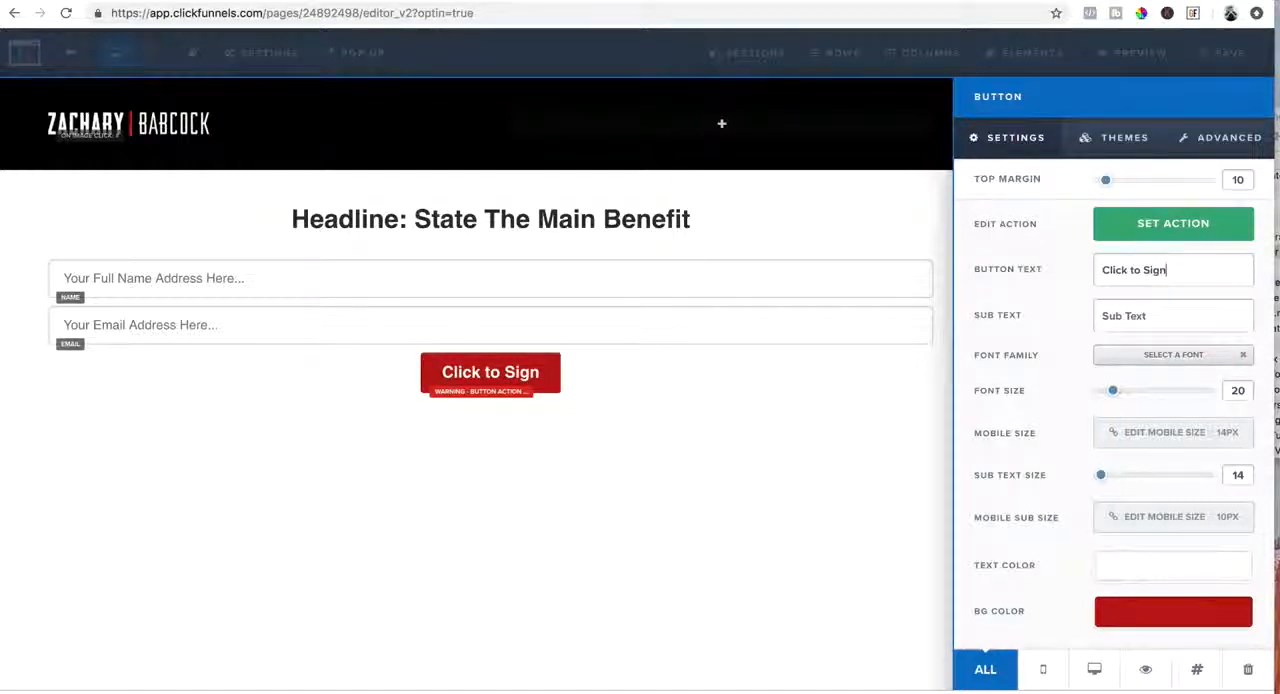
pyautogui.write('Up')
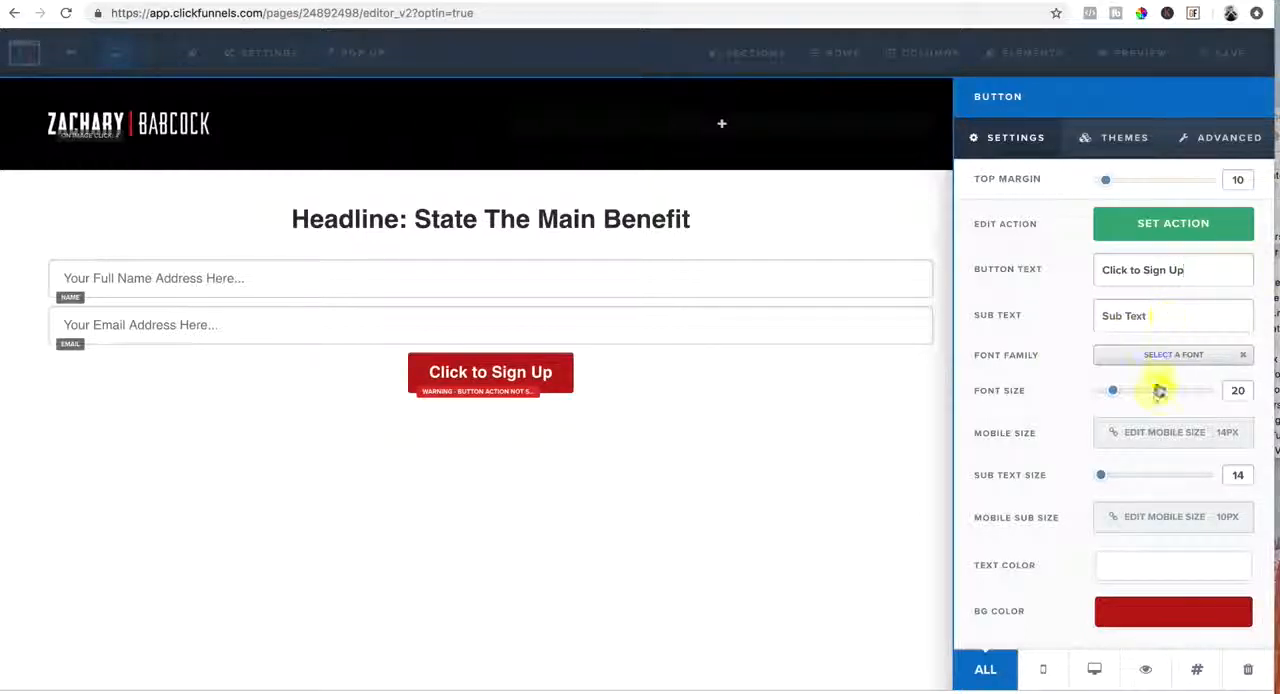
# Set the sign-up button's font size to 30 and its button width to Fill Width
pyautogui.moveTo(1116, 393)
pyautogui.mouseDown()
pyautogui.moveTo(1191, 391)
pyautogui.moveTo(1135, 396)
pyautogui.mouseUp()
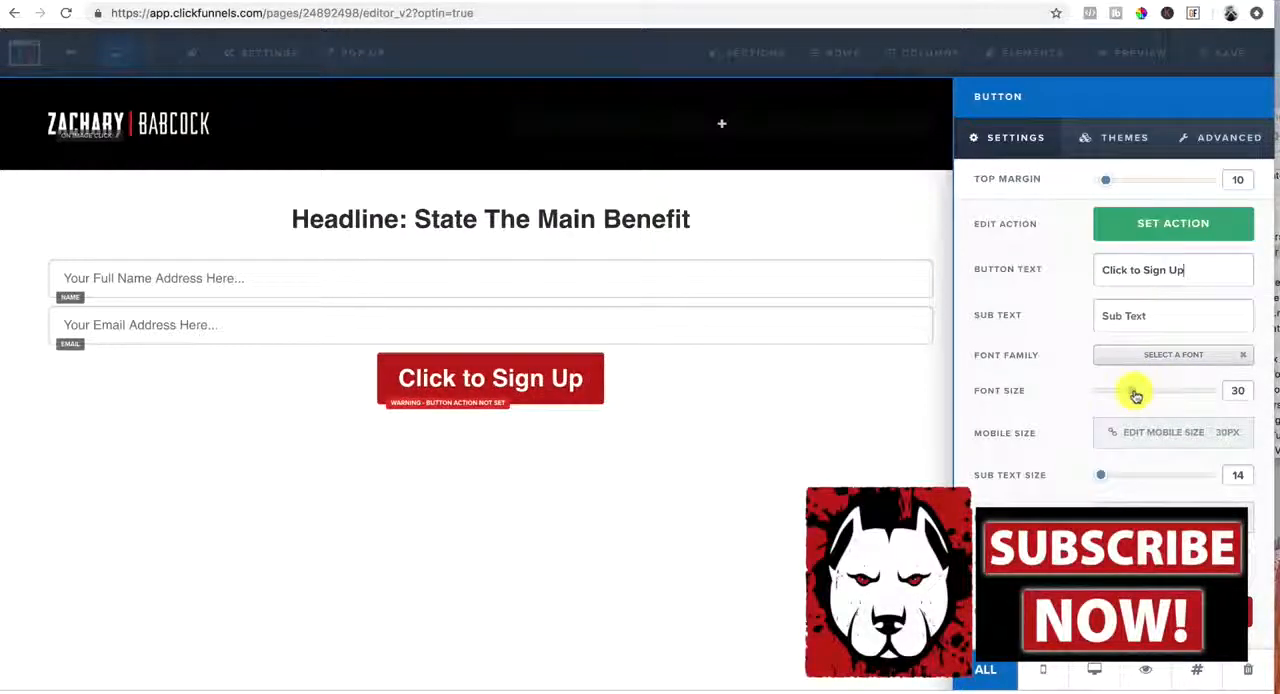
pyautogui.click(1232, 137)
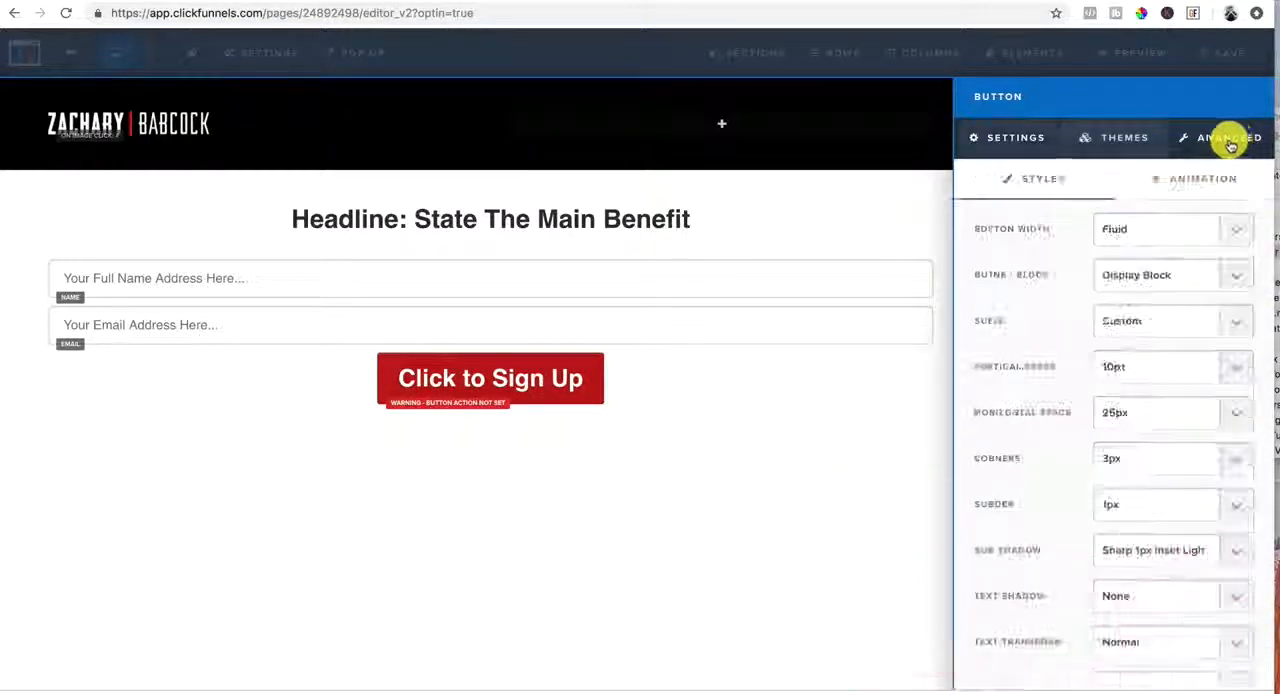
pyautogui.click(1239, 238)
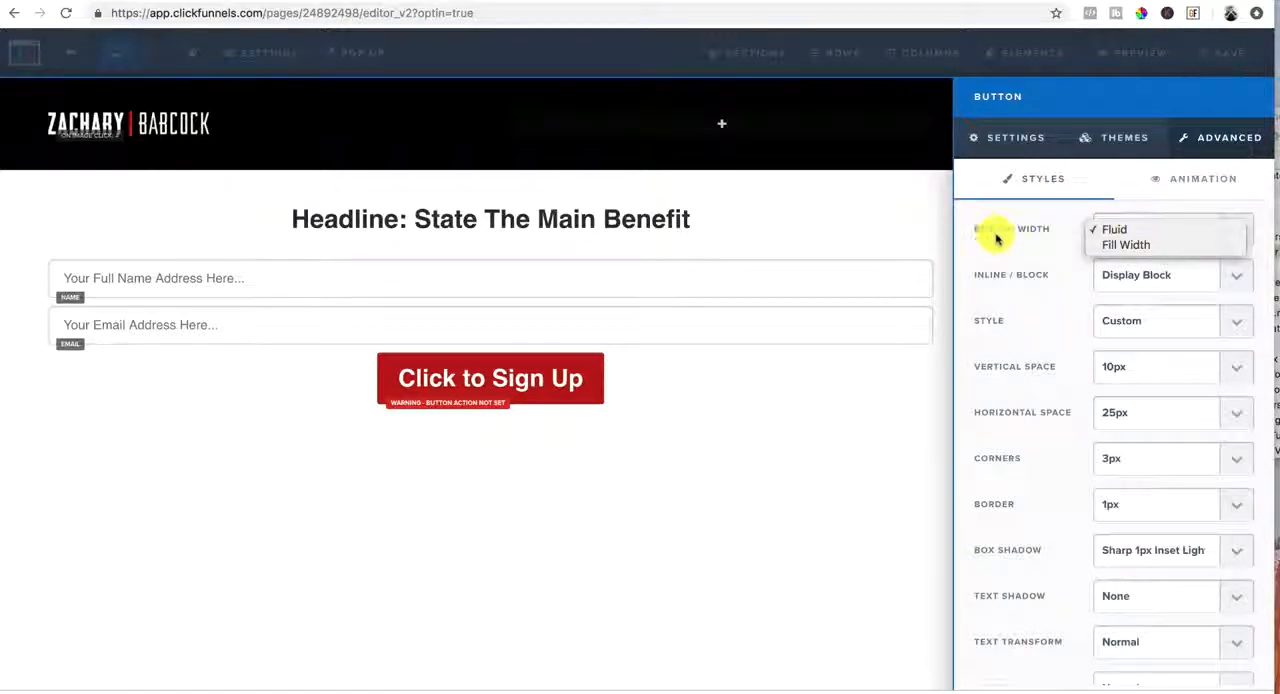
pyautogui.click(997, 238)
pyautogui.click(1243, 230)
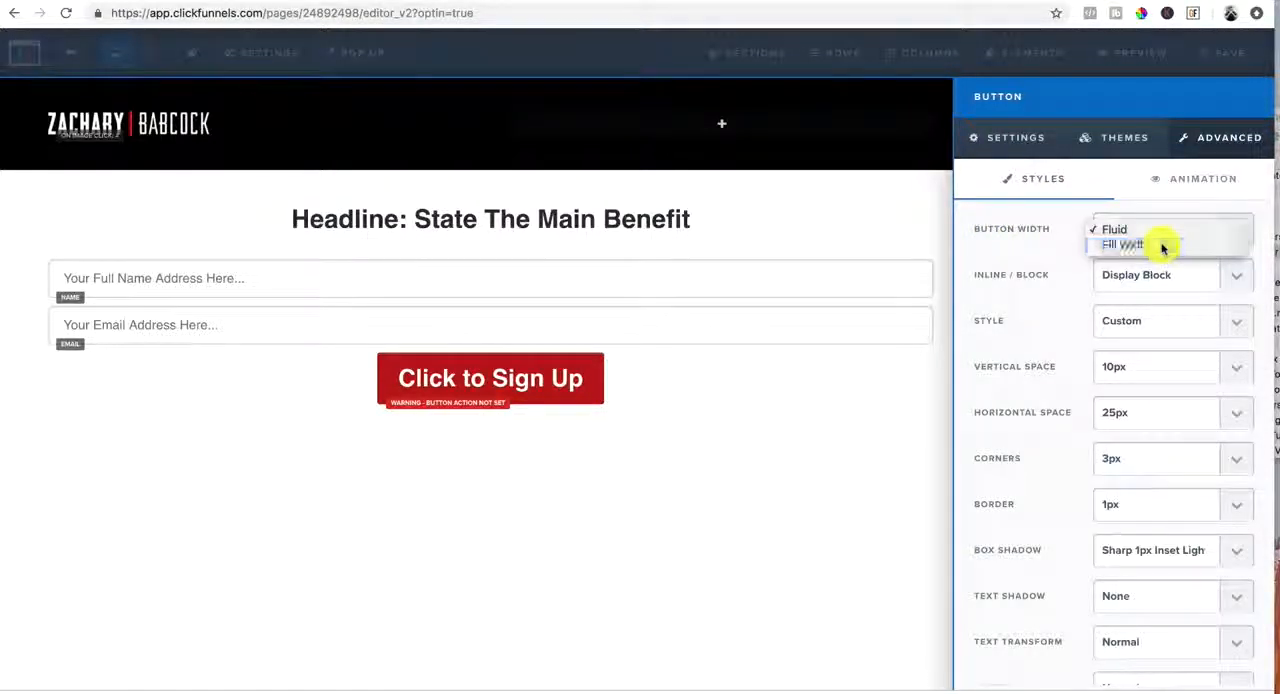
pyautogui.click(1163, 247)
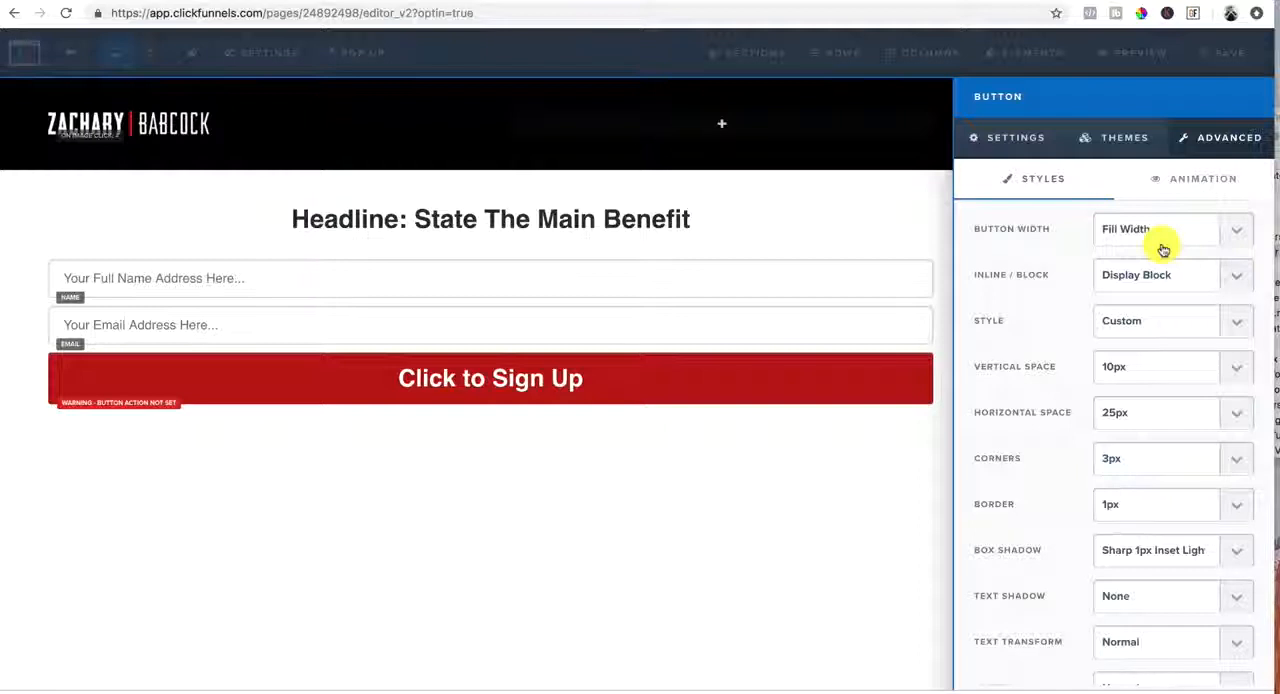
pyautogui.scroll(-3, 1163, 249)
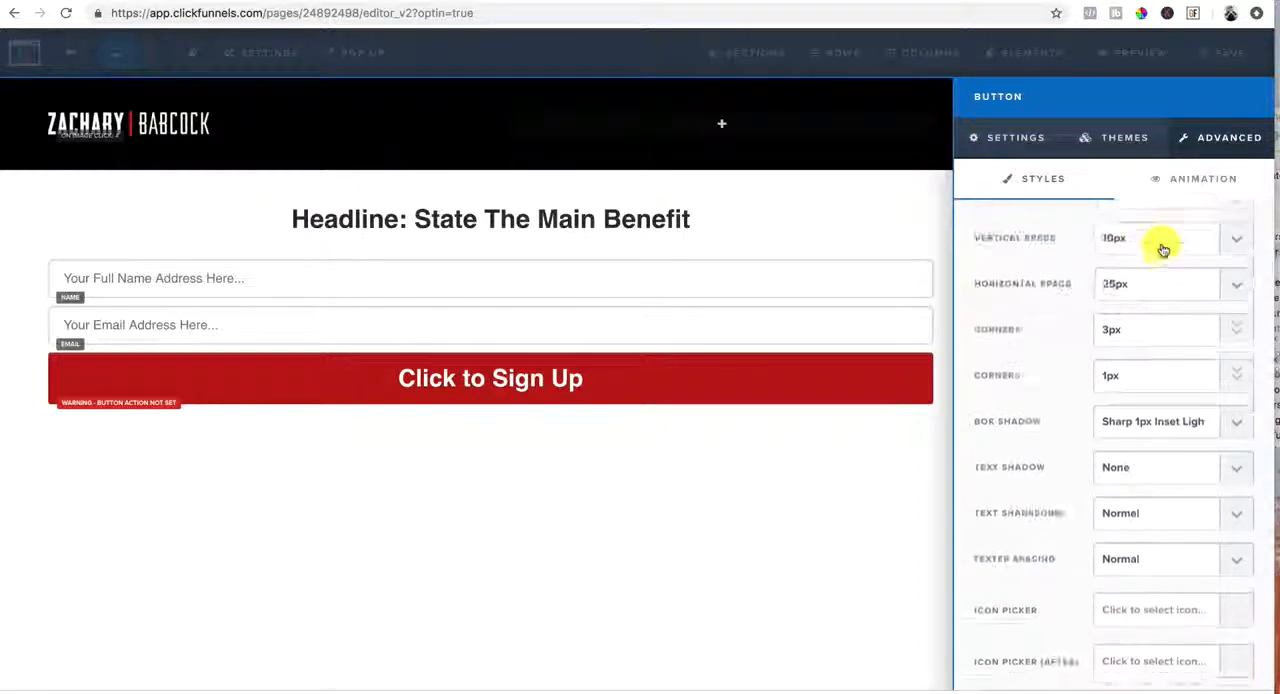
pyautogui.scroll(-2, 1163, 249)
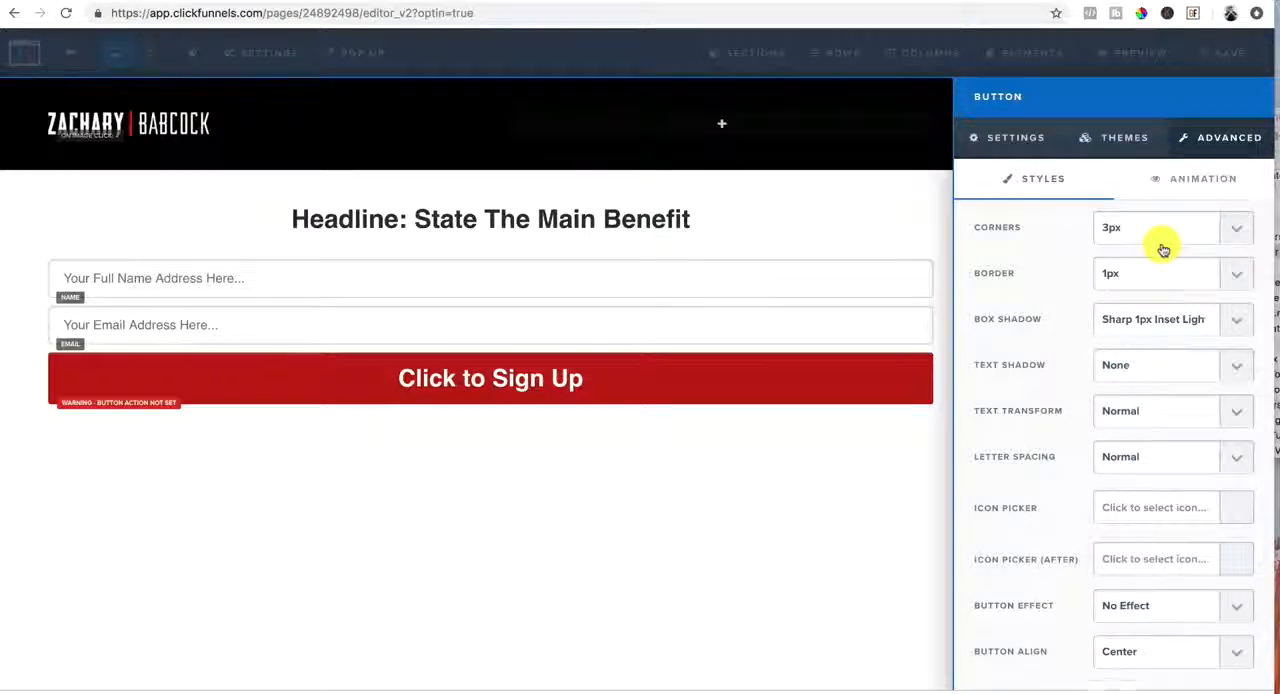
pyautogui.scroll(2, 1163, 249)
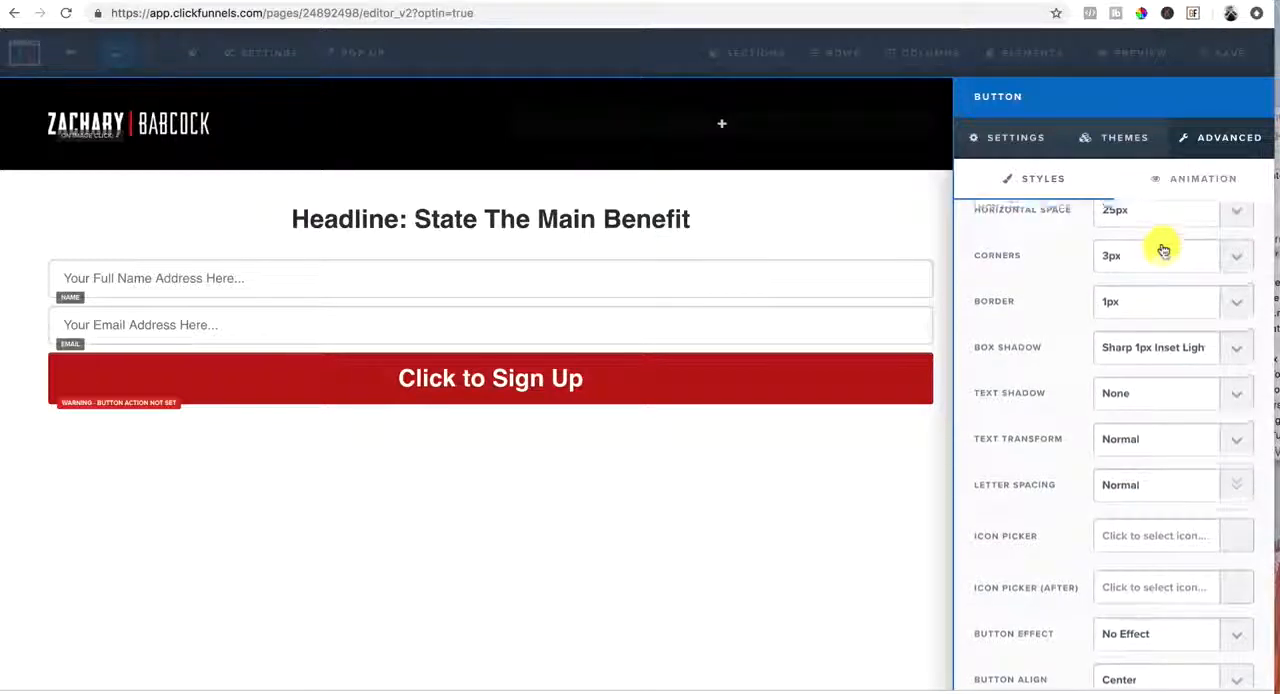
pyautogui.click(677, 490)
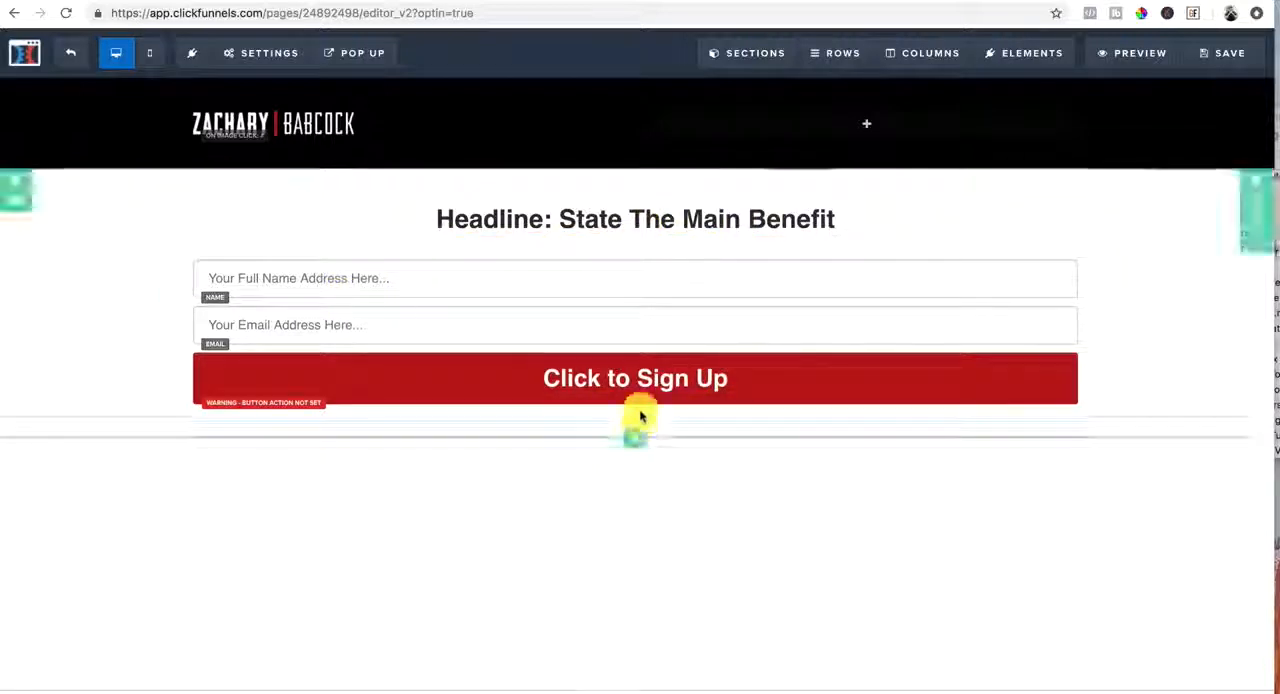
# Add a bullet list element below the sign-up button
pyautogui.click(637, 453)
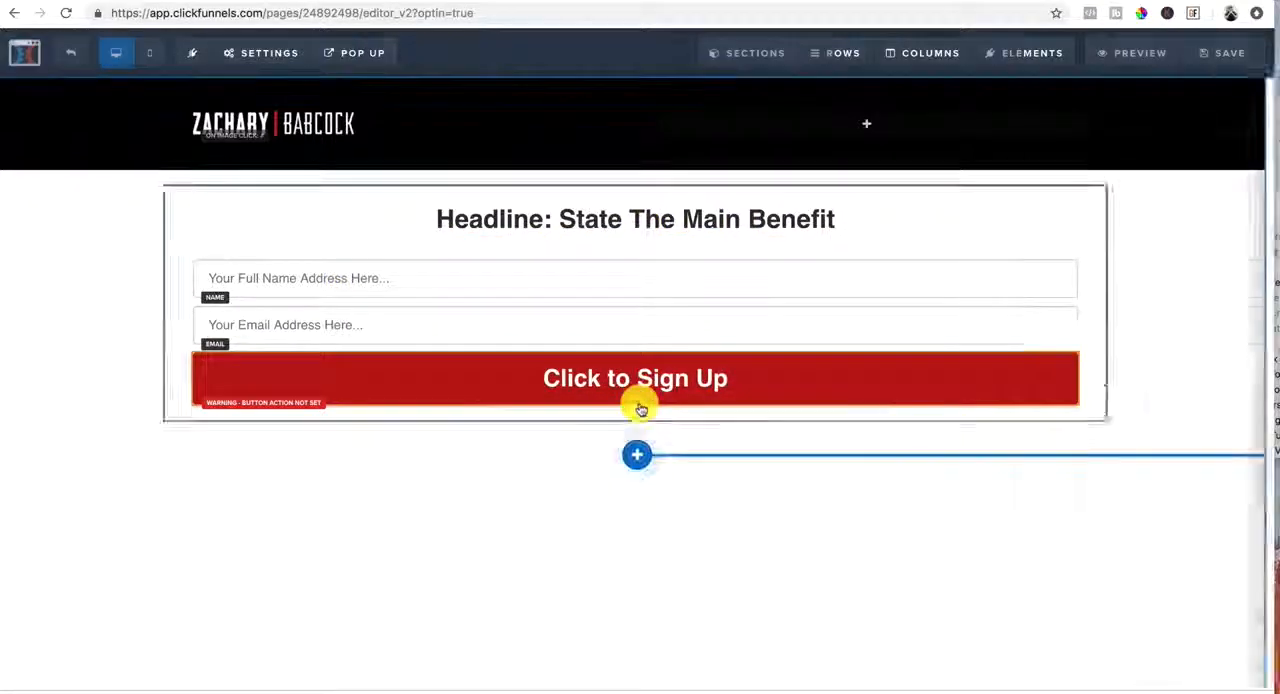
pyautogui.click(1090, 300)
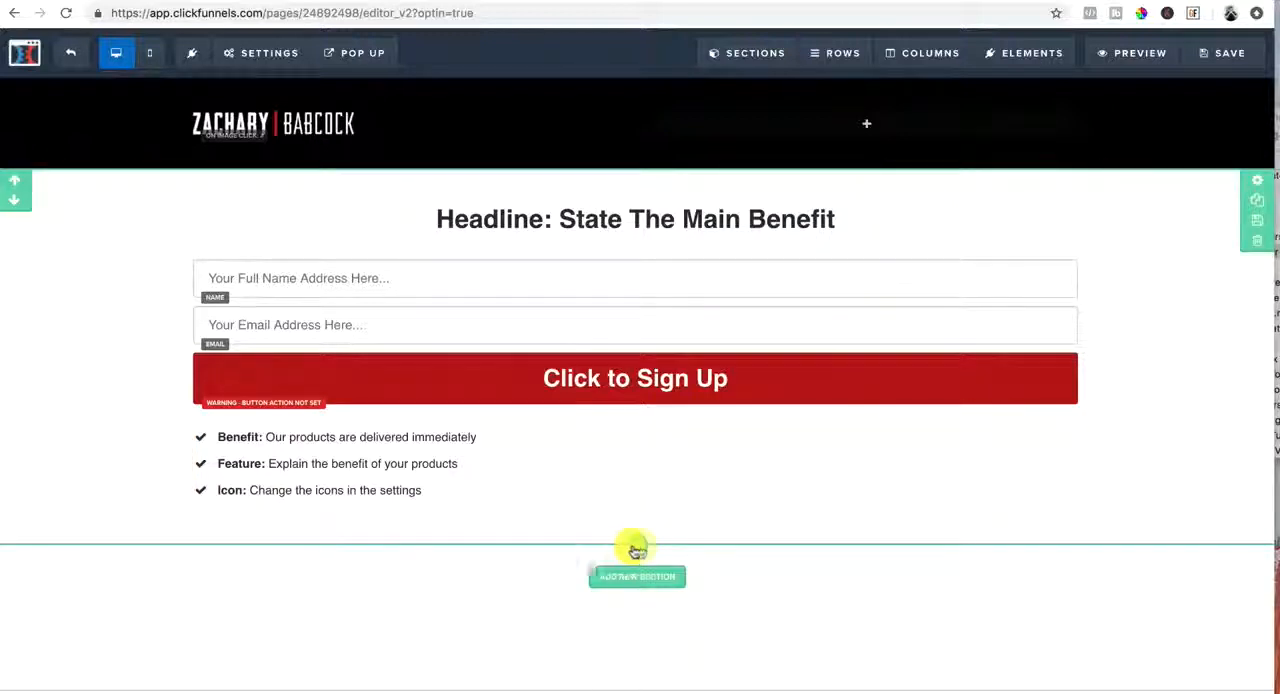
# Insert the saved section "Testimonials 10-25-18" below the opt-in form section and look over its testimonials
pyautogui.click(639, 570)
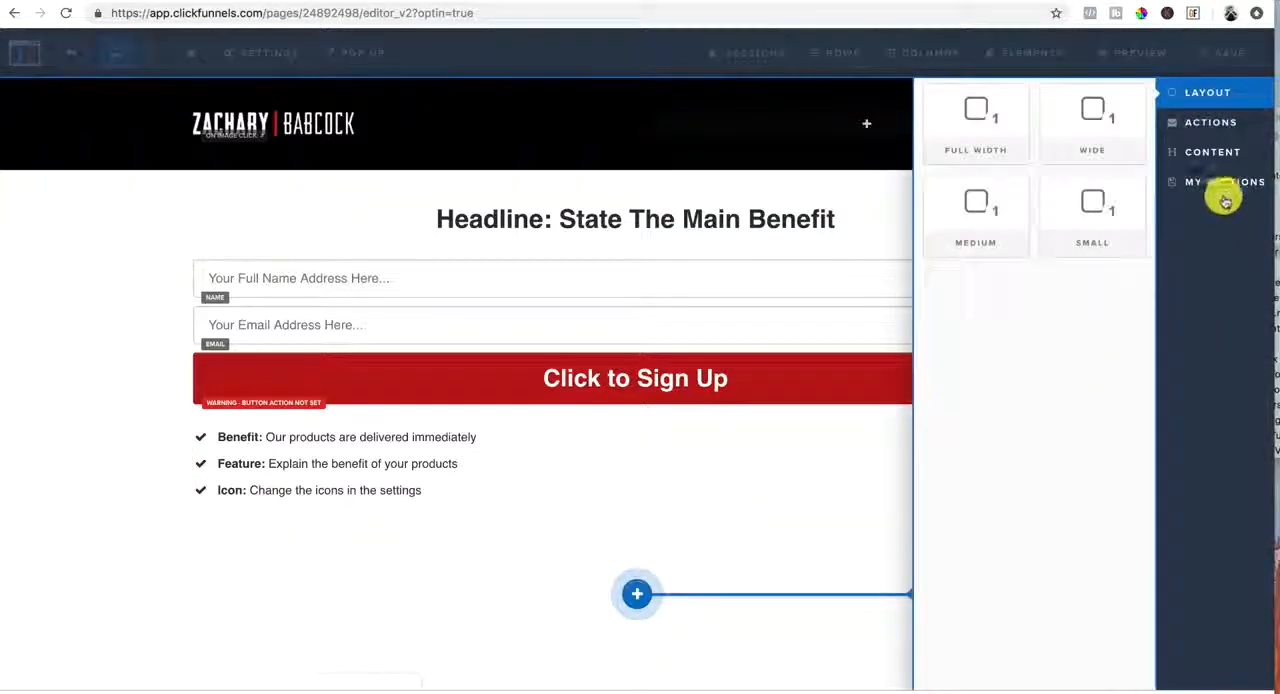
pyautogui.click(1220, 190)
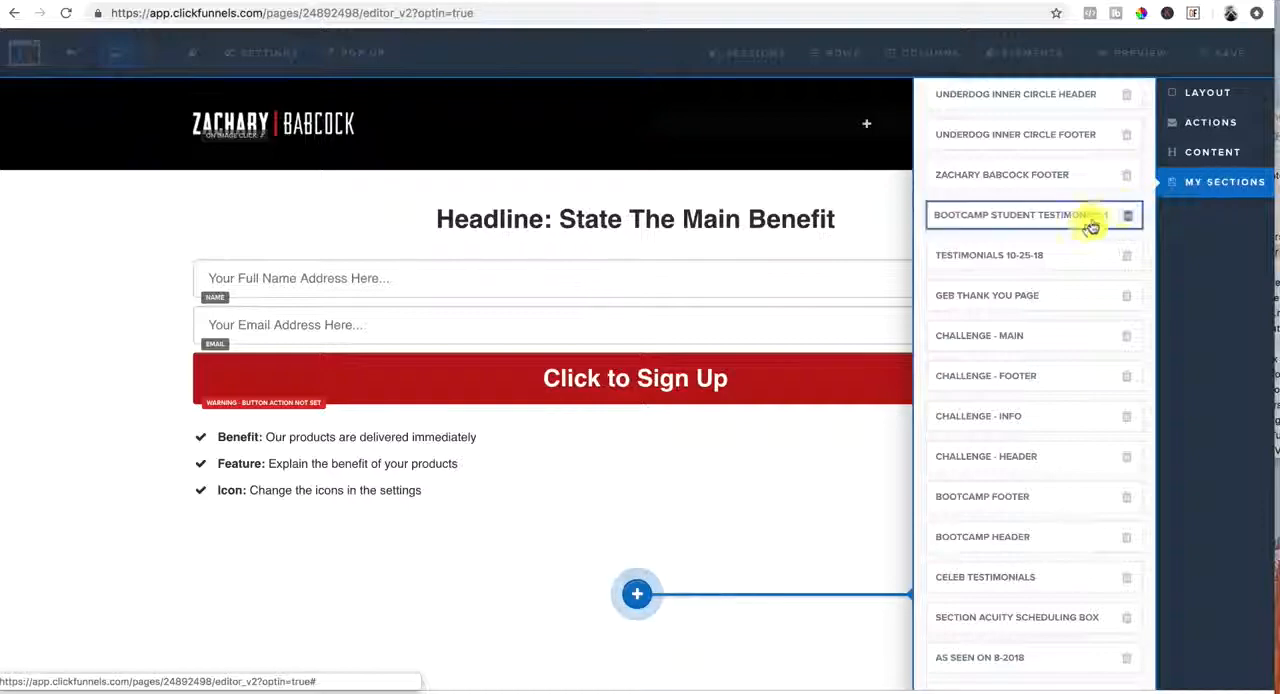
pyautogui.click(1050, 258)
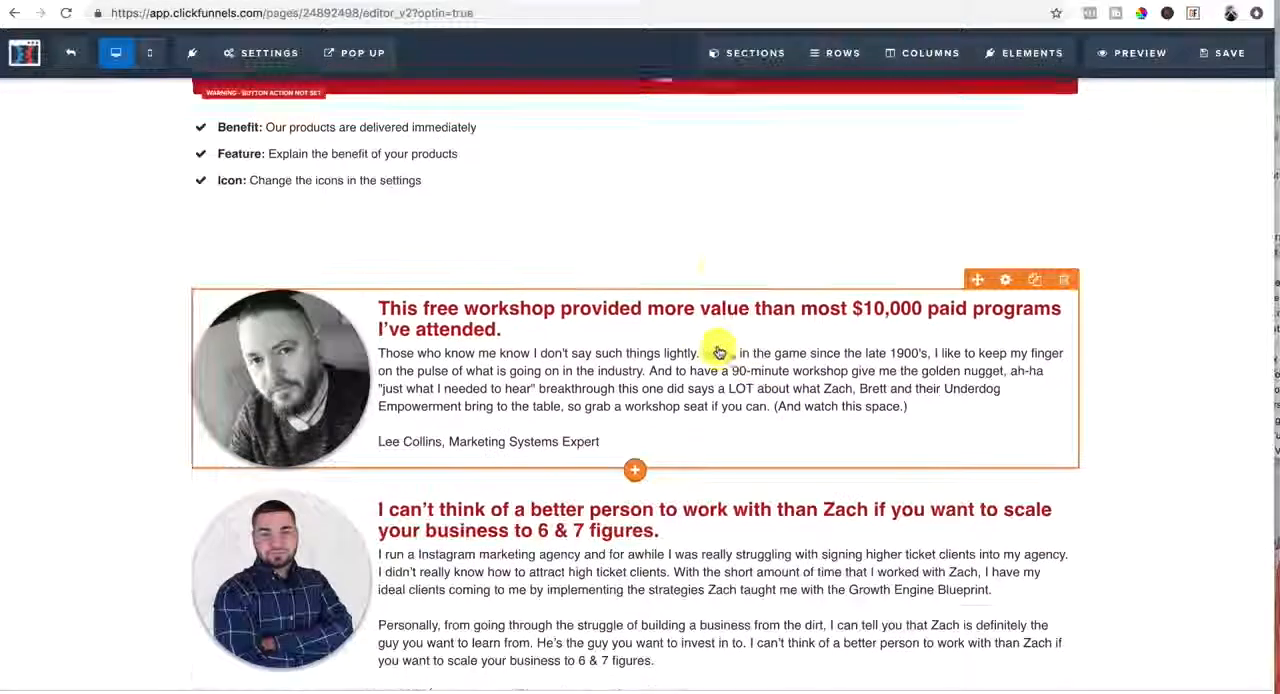
pyautogui.scroll(2, 718, 352)
pyautogui.scroll(-7, 718, 352)
pyautogui.scroll(5, 718, 352)
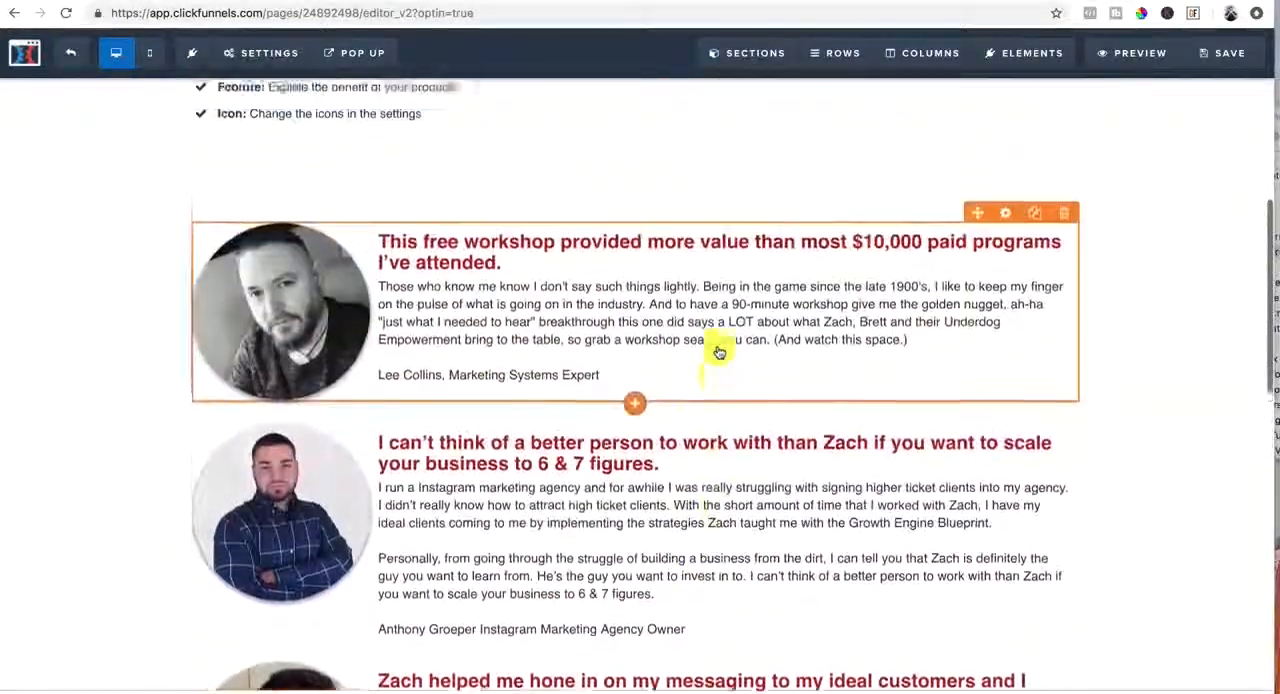
pyautogui.scroll(-10, 718, 352)
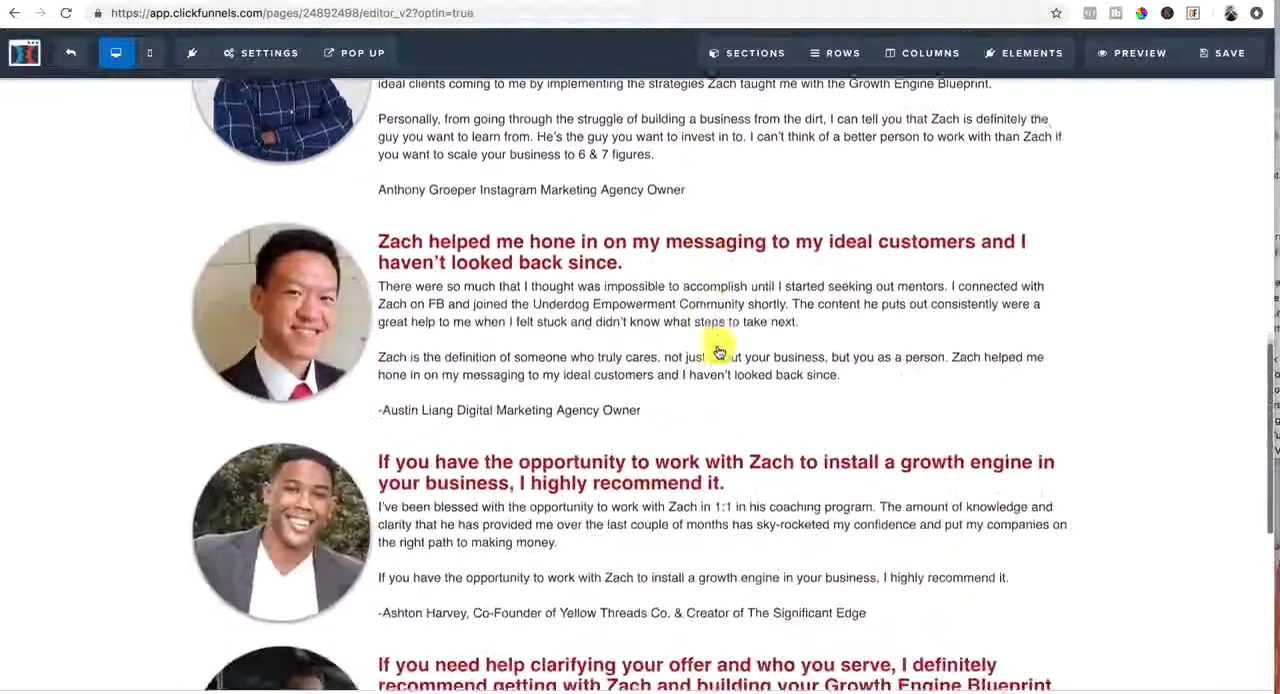
pyautogui.scroll(10, 718, 352)
pyautogui.scroll(3, 718, 352)
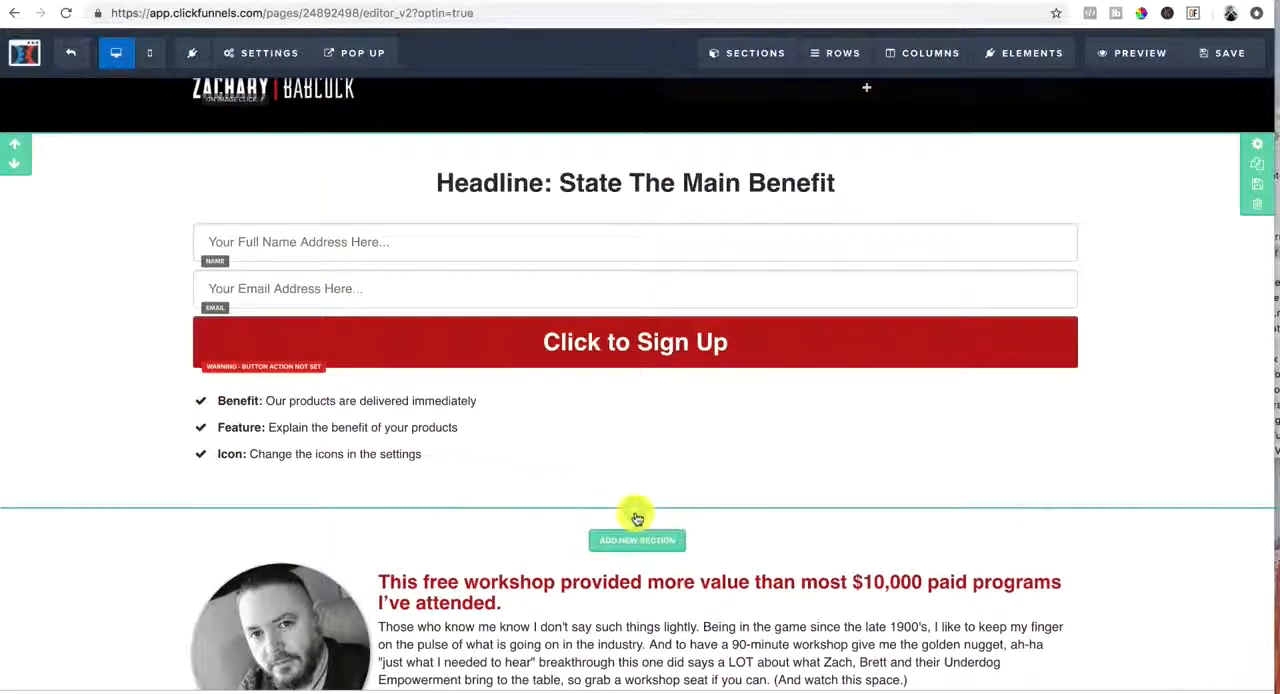
# Insert the saved section "As Seen On 8-2018" between the opt-in form section and the testimonials
pyautogui.click(637, 538)
pyautogui.click(1226, 183)
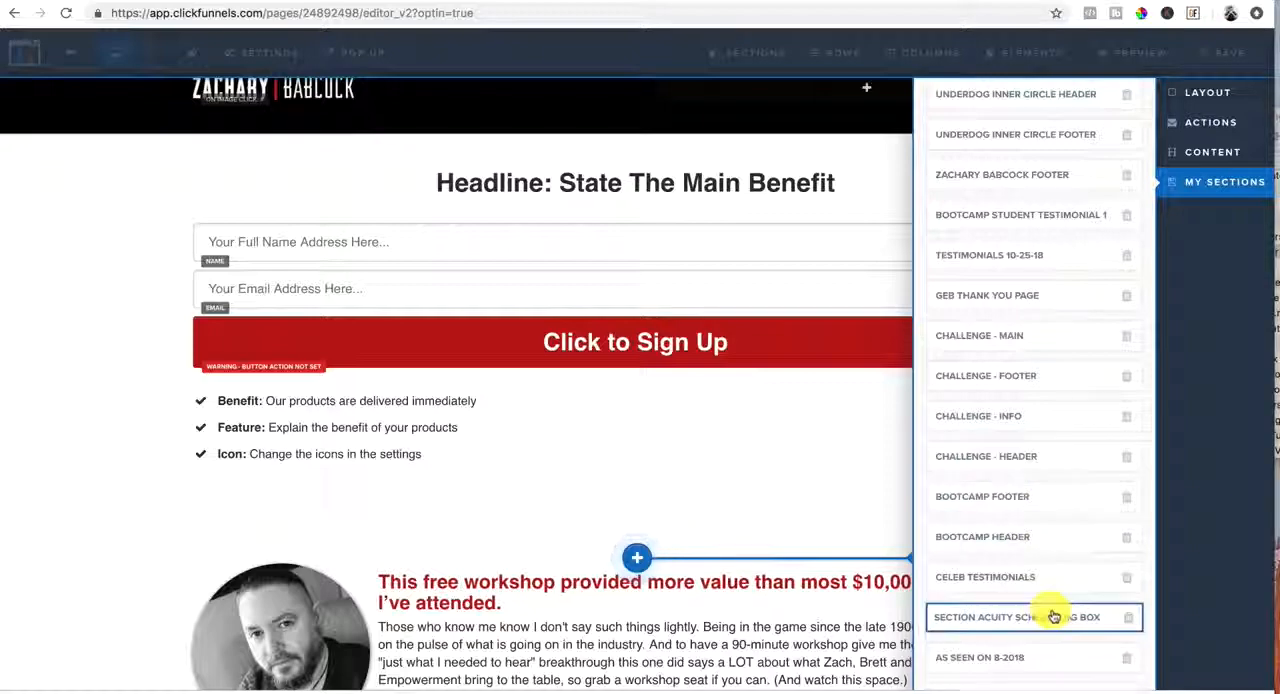
pyautogui.scroll(-3, 1051, 610)
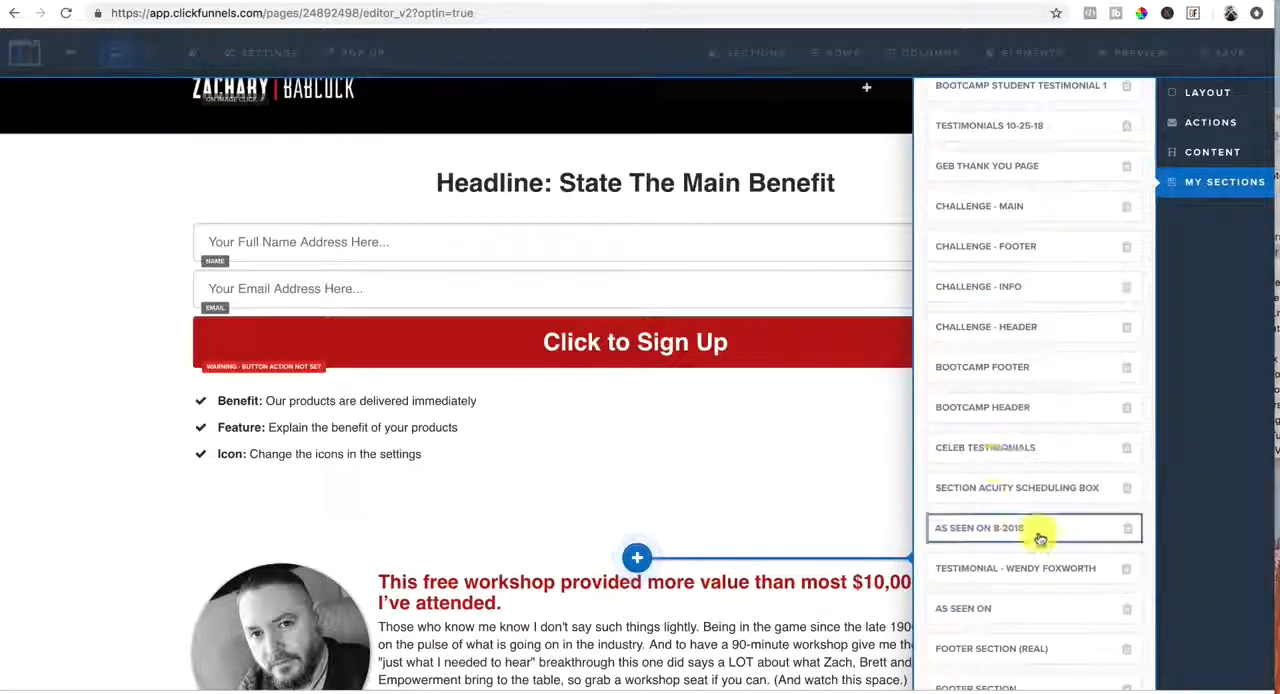
pyautogui.click(1037, 533)
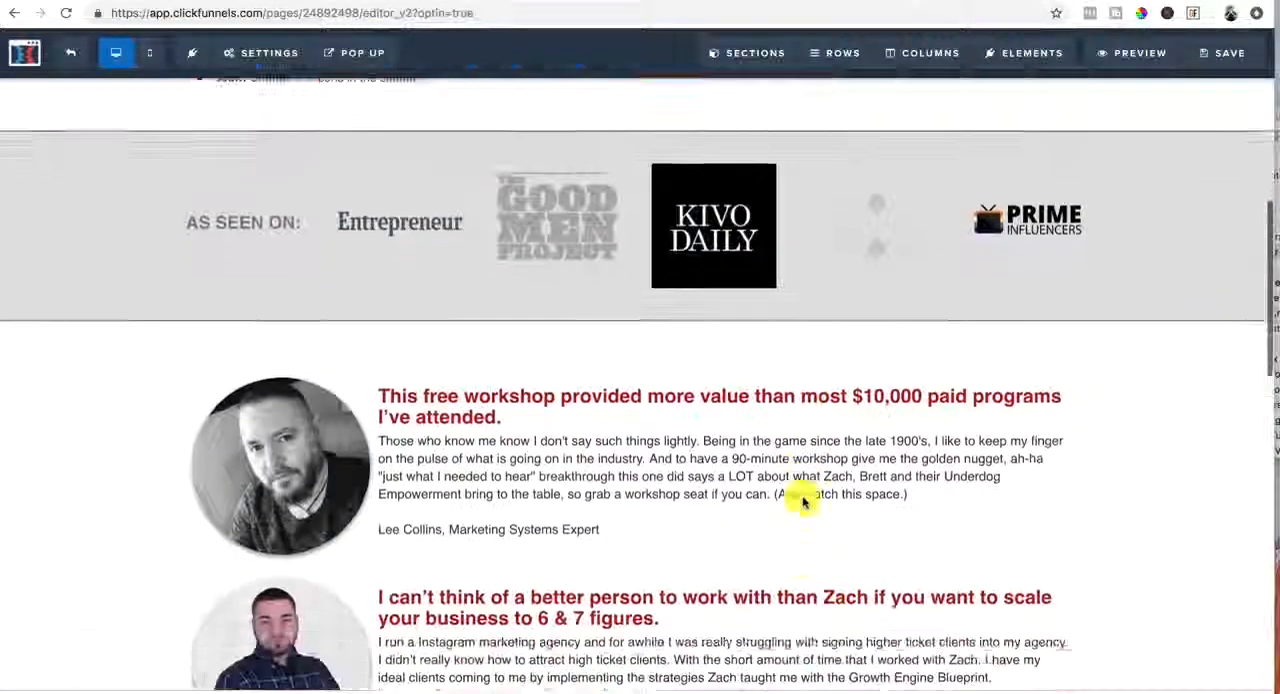
pyautogui.scroll(-1, 803, 502)
pyautogui.scroll(5, 803, 502)
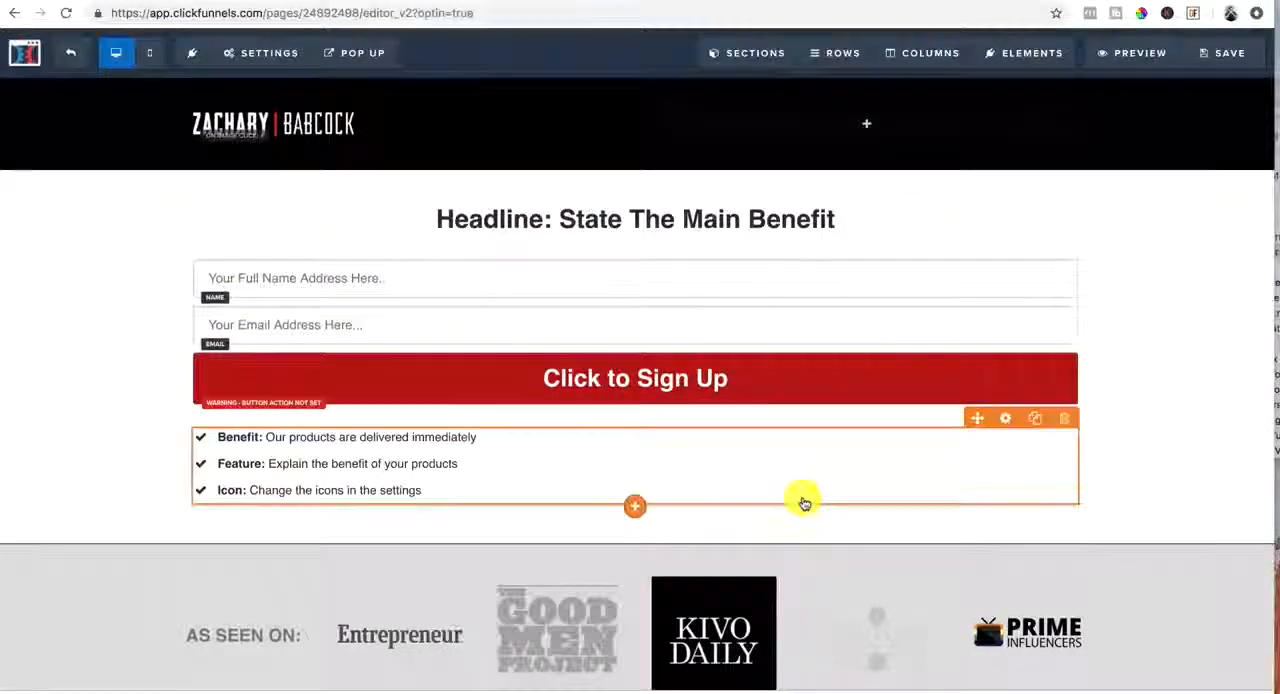
pyautogui.scroll(-1, 804, 501)
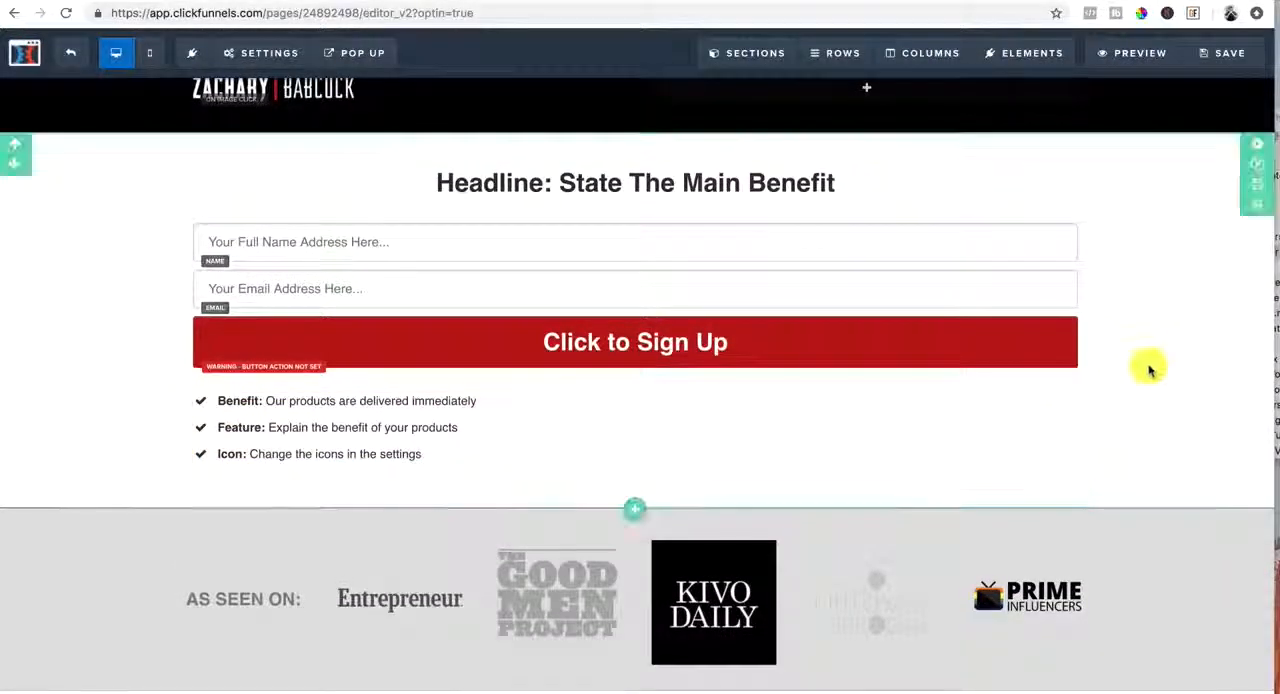
# Open the action settings of the "Click to Sign Up" button
pyautogui.click(772, 343)
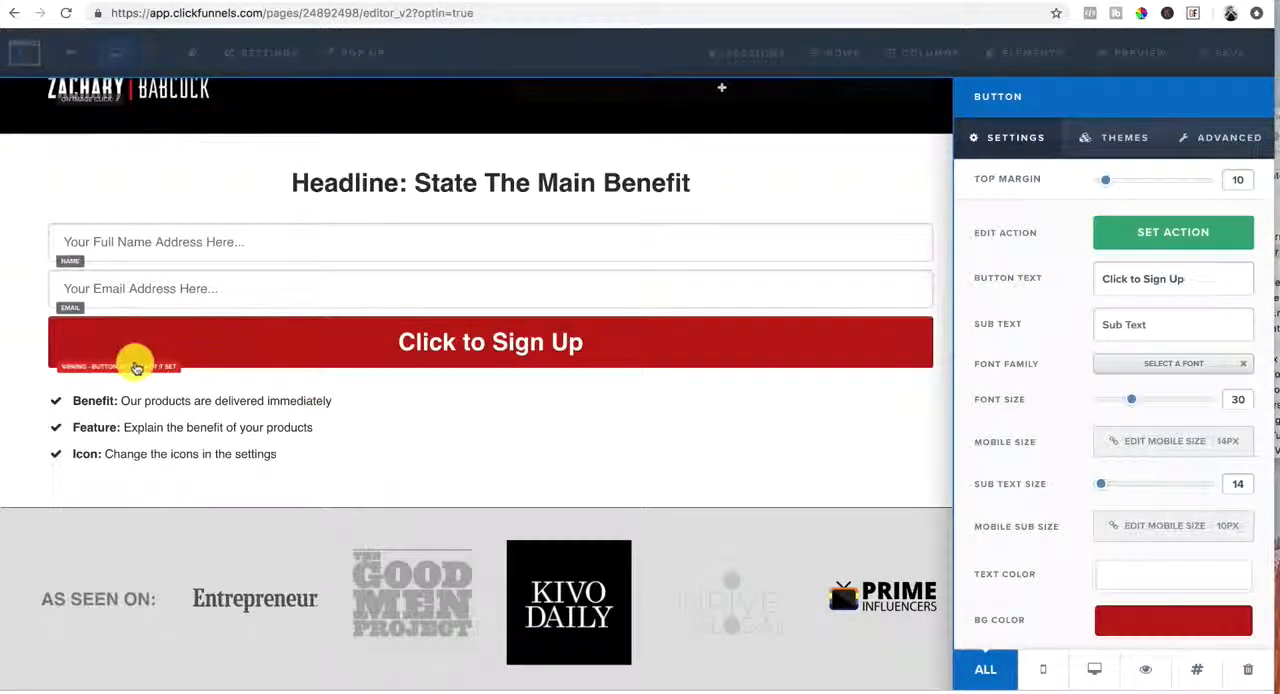
pyautogui.click(1134, 248)
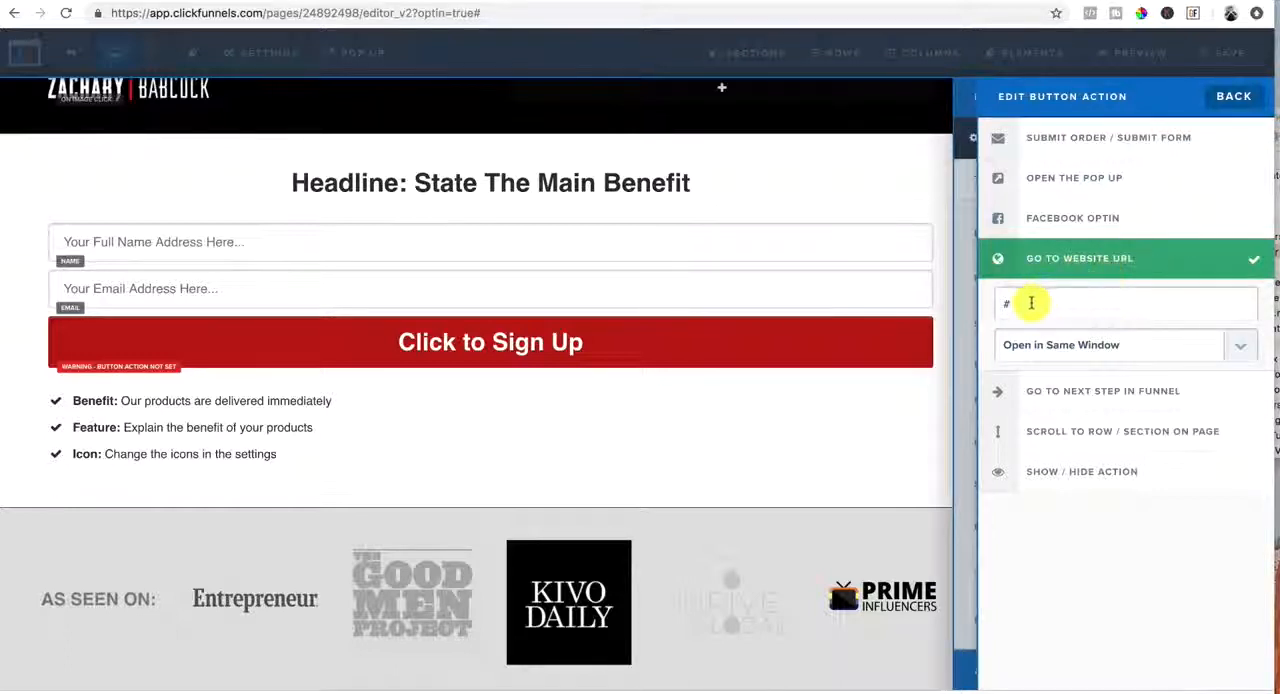
pyautogui.click(1032, 303)
pyautogui.press('BackSpace')
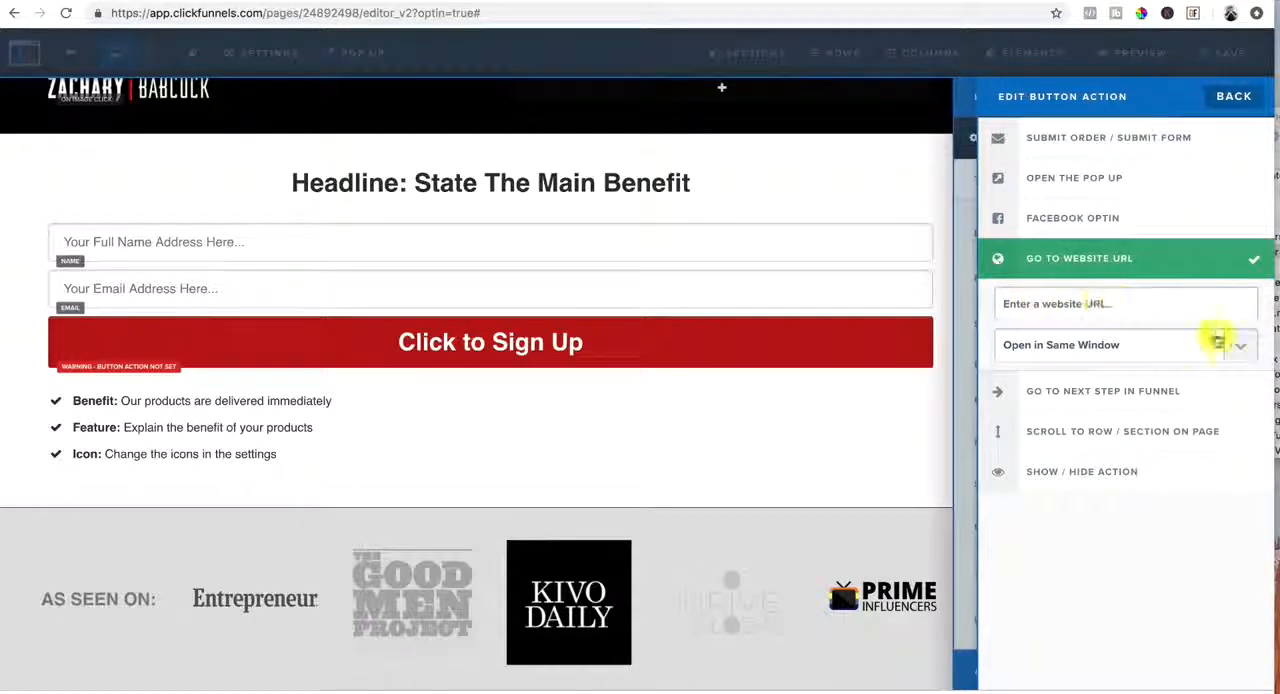
pyautogui.click(1246, 347)
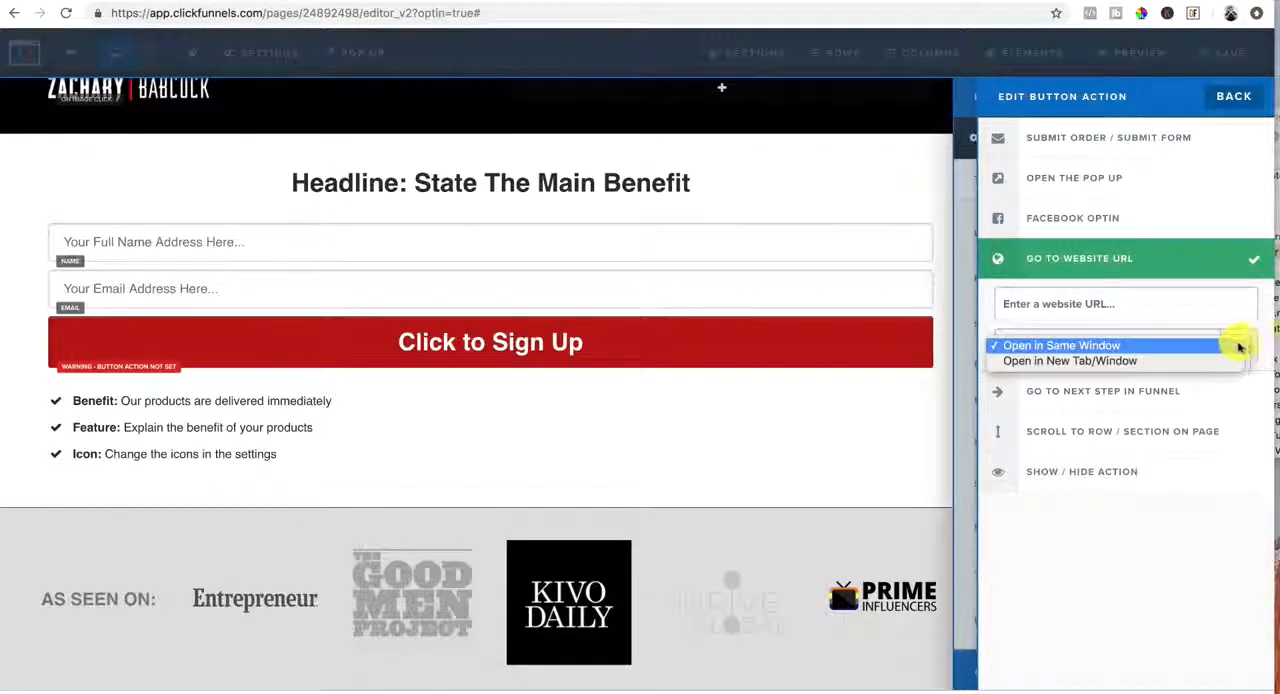
pyautogui.click(1118, 260)
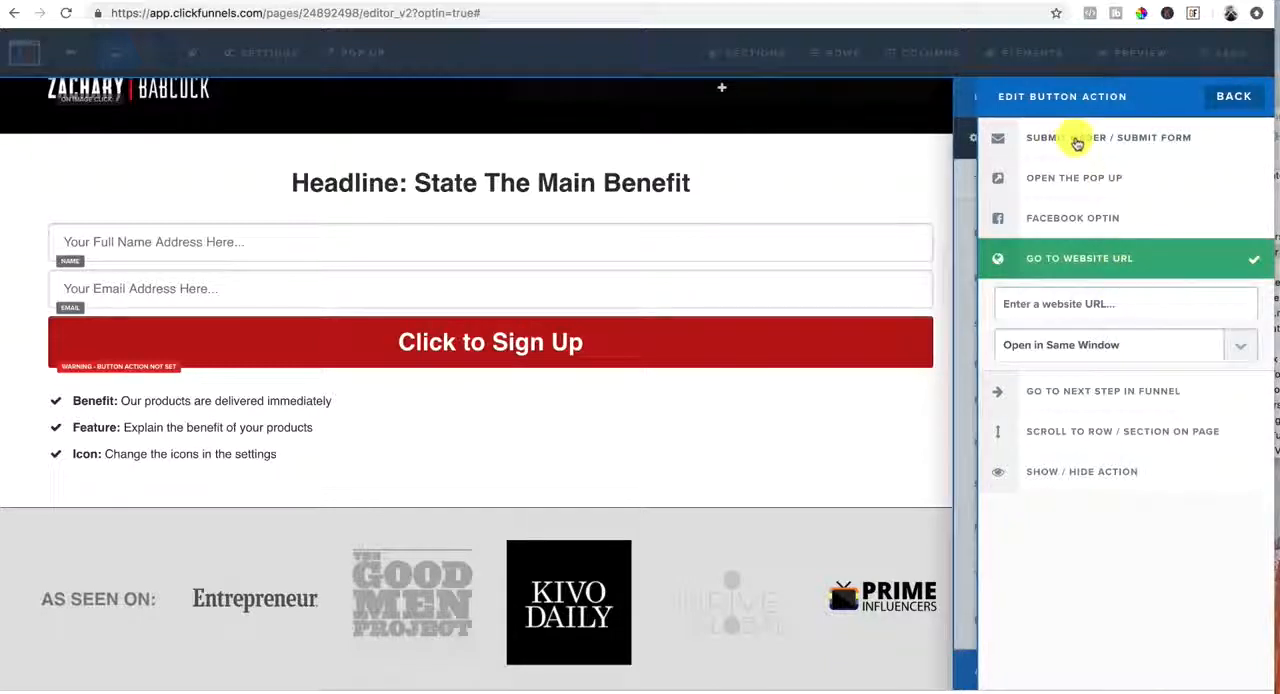
# Set the sign-up button's action to Submit Order / Submit Form and return to the page
pyautogui.click(1076, 140)
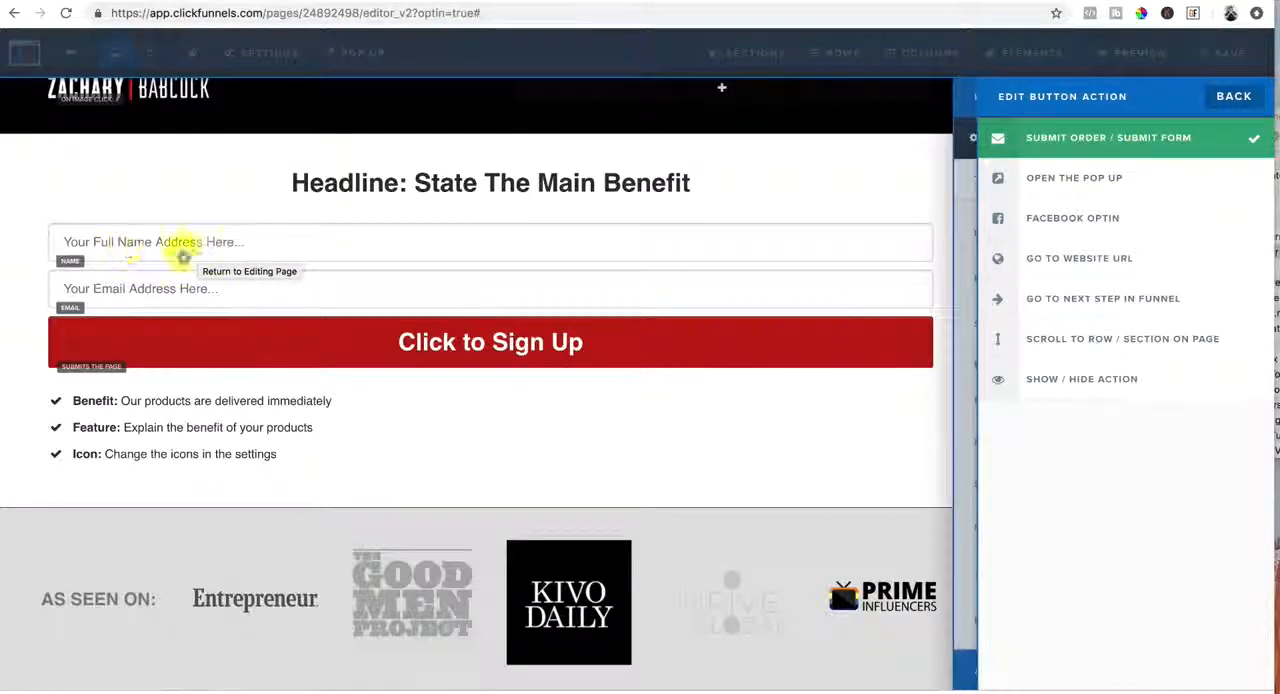
pyautogui.click(184, 290)
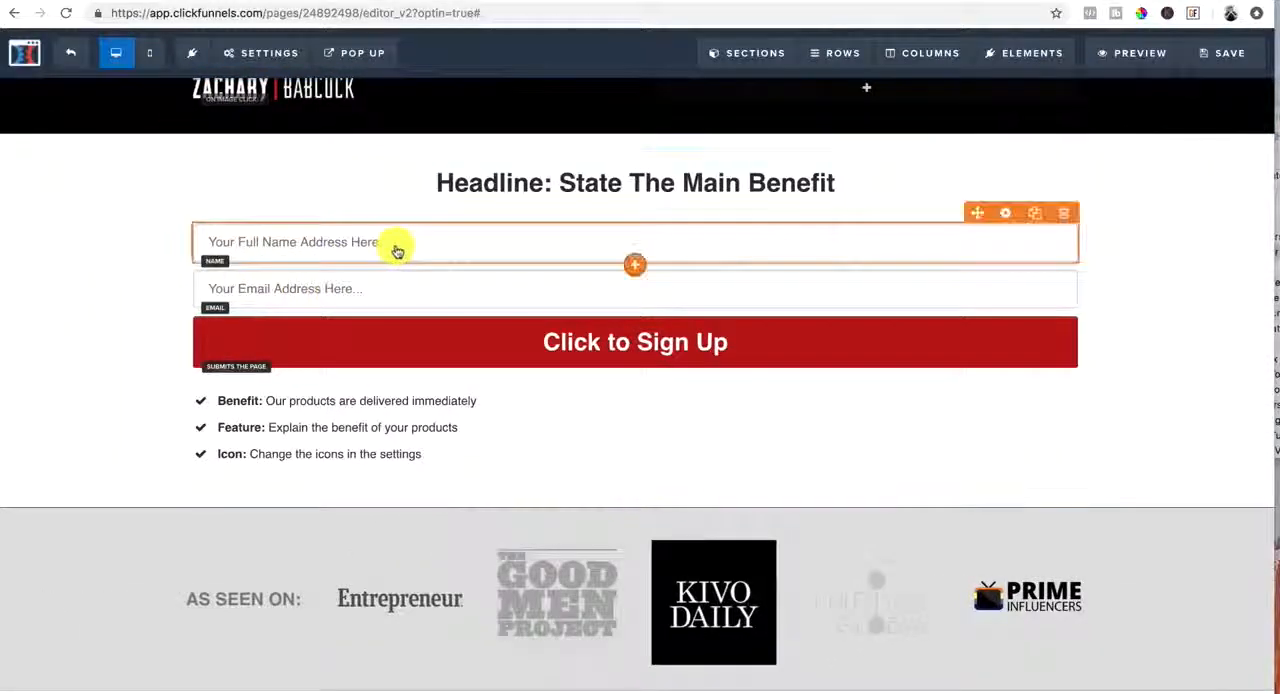
# Check the input type and required setting of the full name field
pyautogui.click(394, 247)
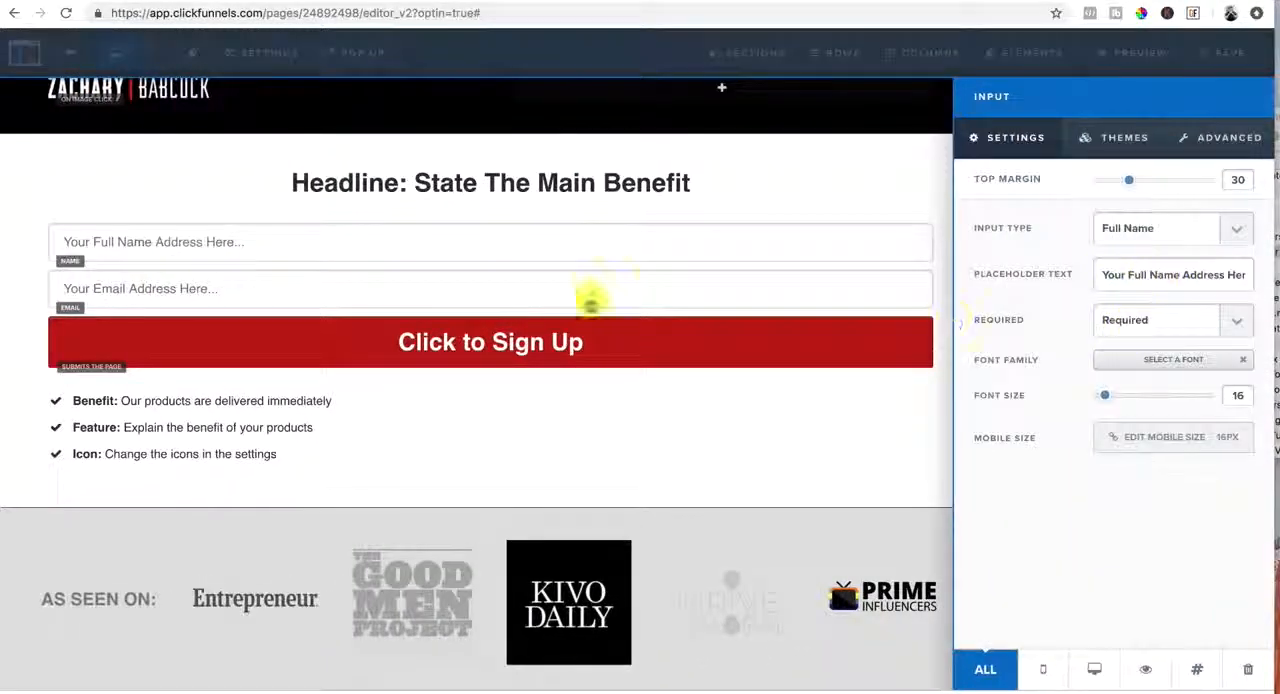
pyautogui.click(593, 289)
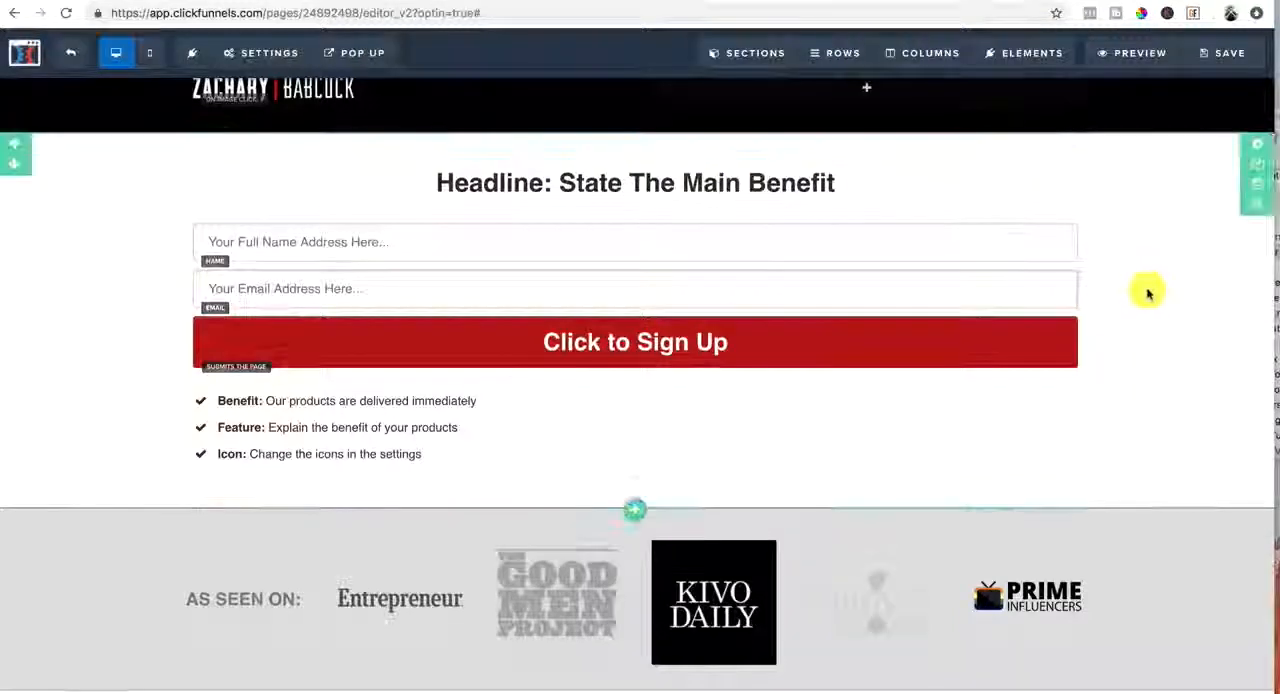
pyautogui.scroll(1, 1146, 289)
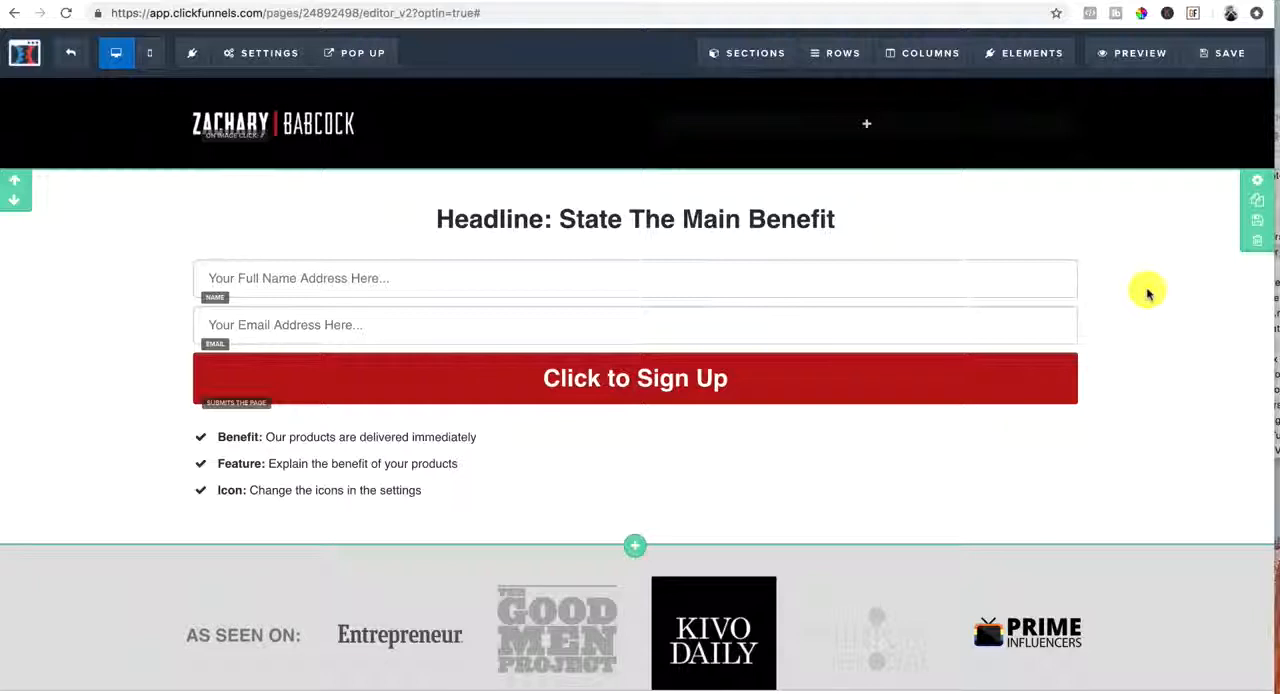
# Hide the affiliate badge and hide the page from search engines in the general page settings
pyautogui.click(258, 55)
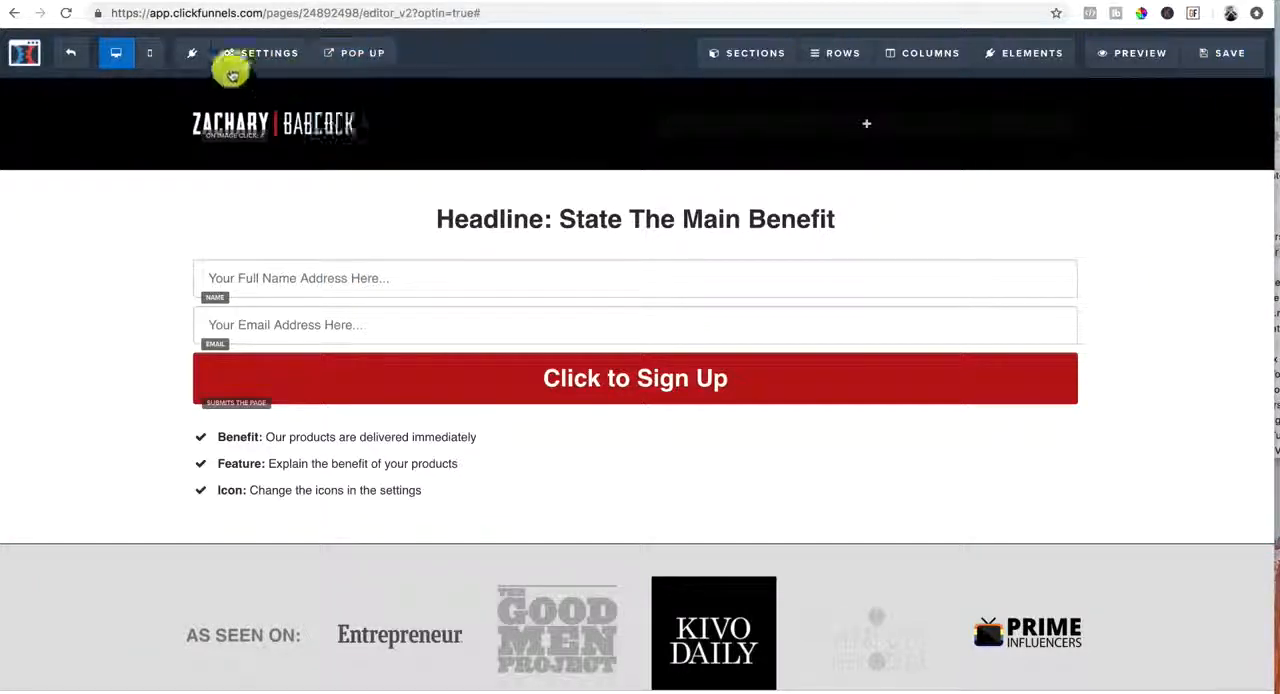
pyautogui.click(249, 54)
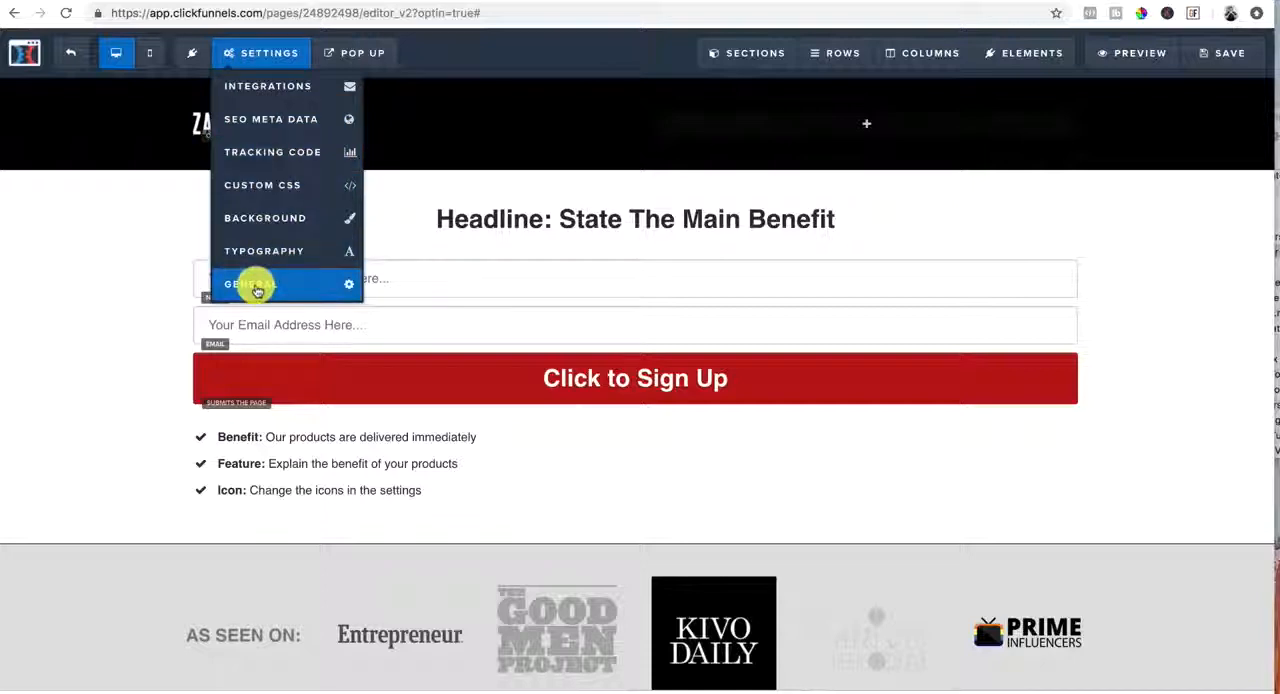
pyautogui.click(256, 287)
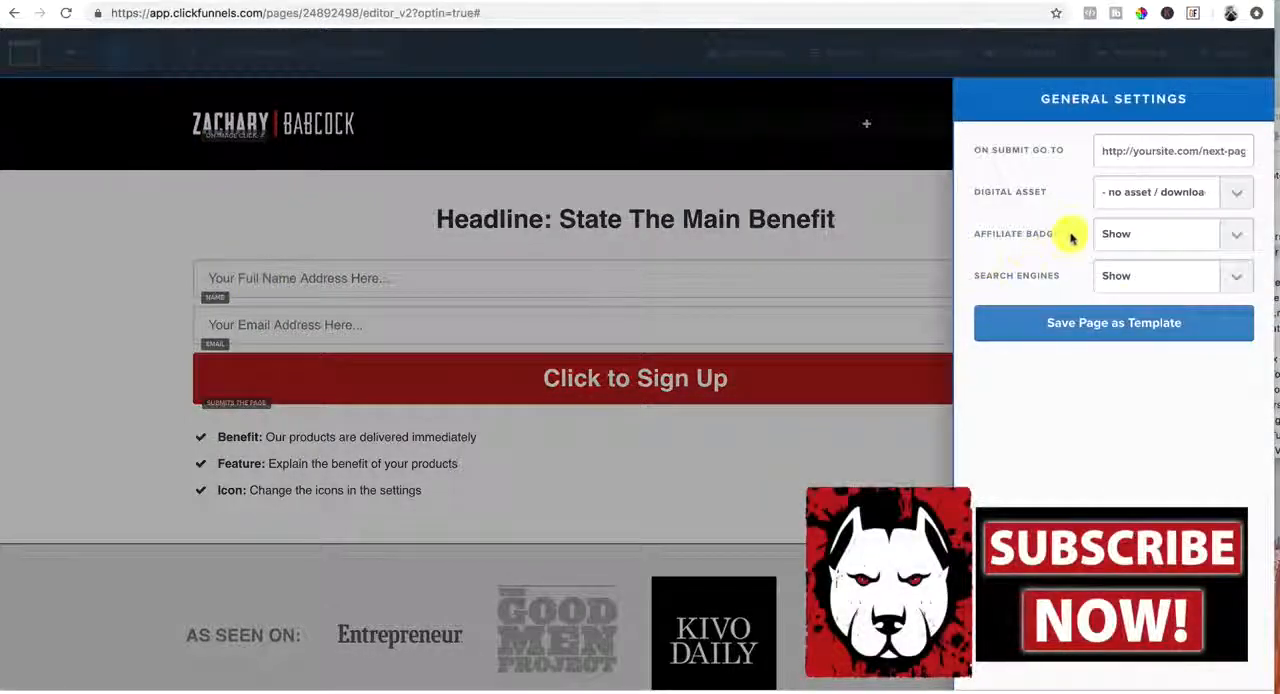
pyautogui.click(1238, 236)
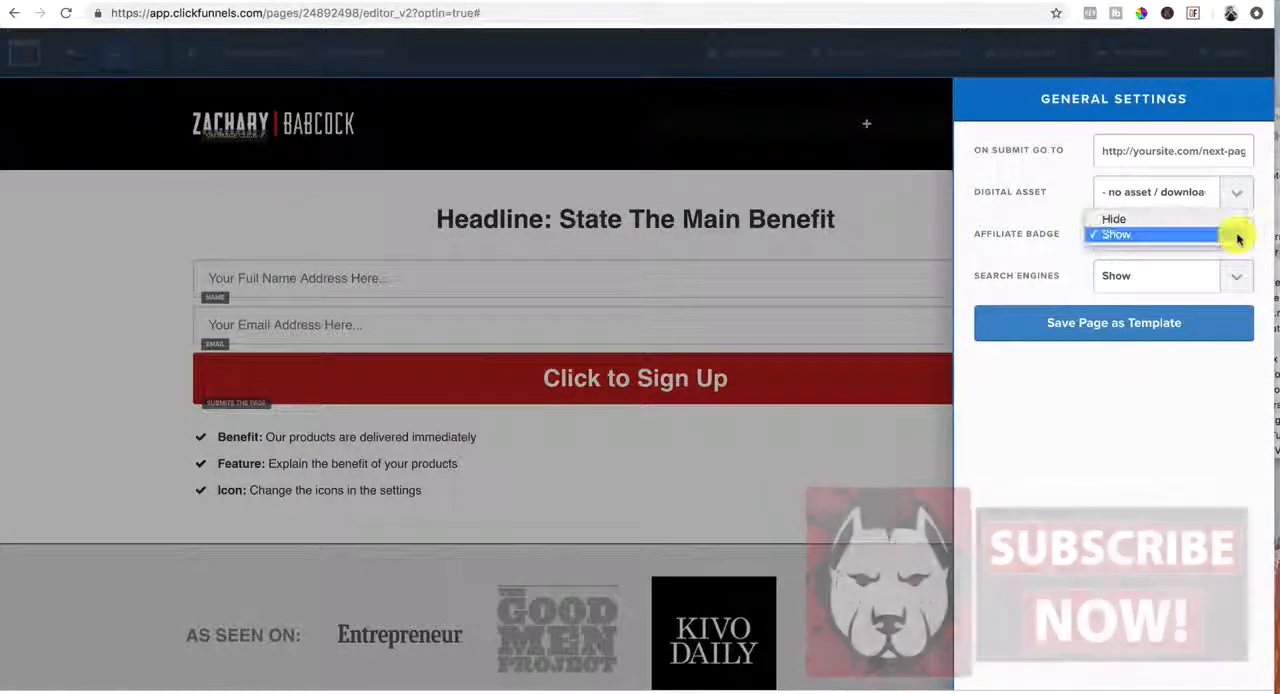
pyautogui.click(1214, 217)
pyautogui.click(1240, 281)
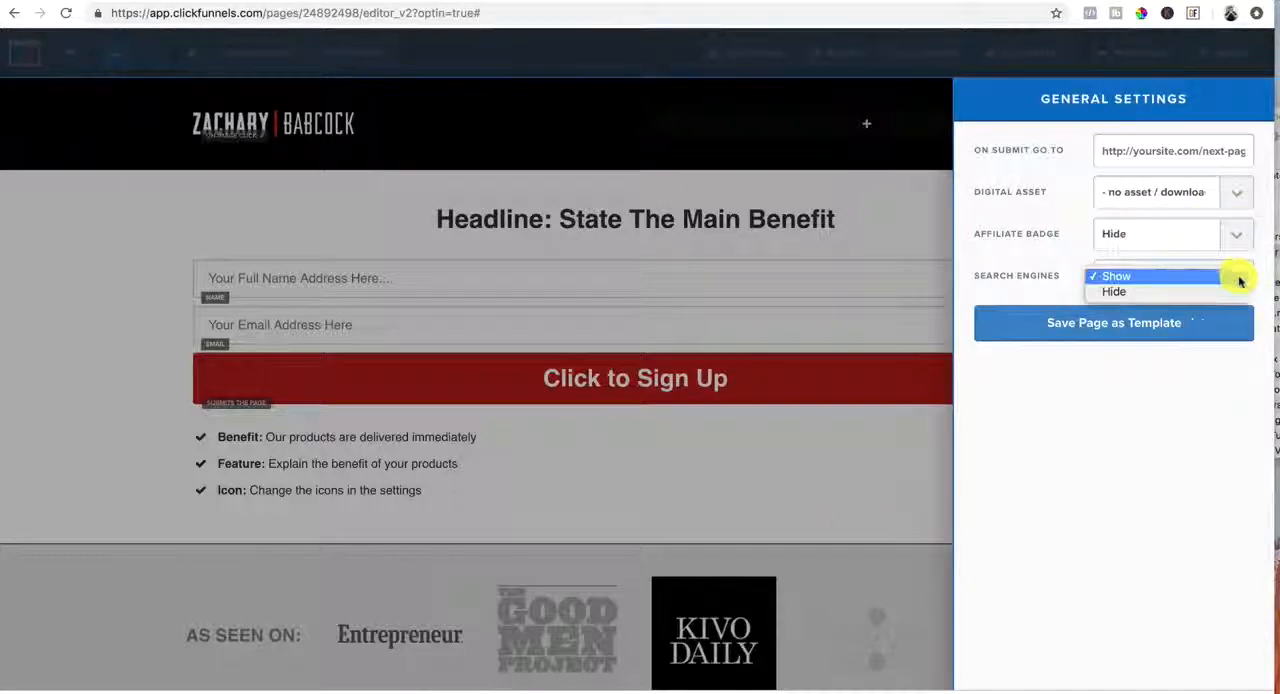
pyautogui.click(1140, 292)
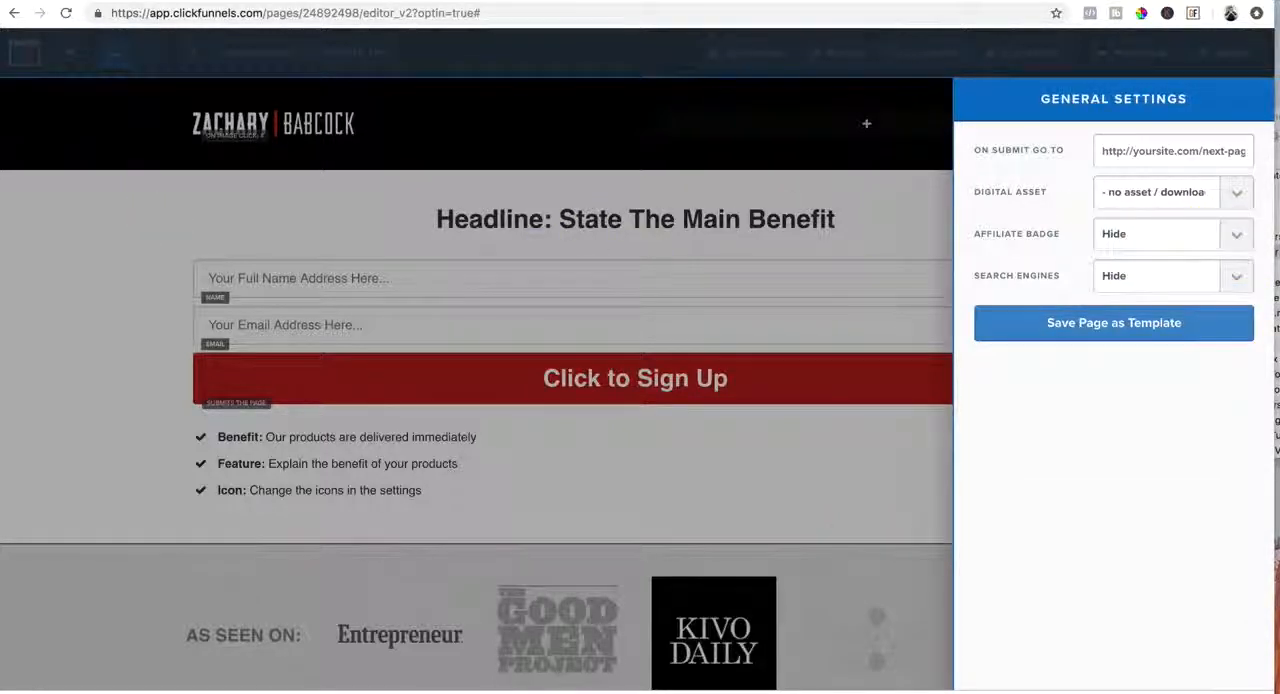
pyautogui.click(240, 231)
# Look at the header and footer tracking code editor without adding any code
pyautogui.moveTo(257, 52)
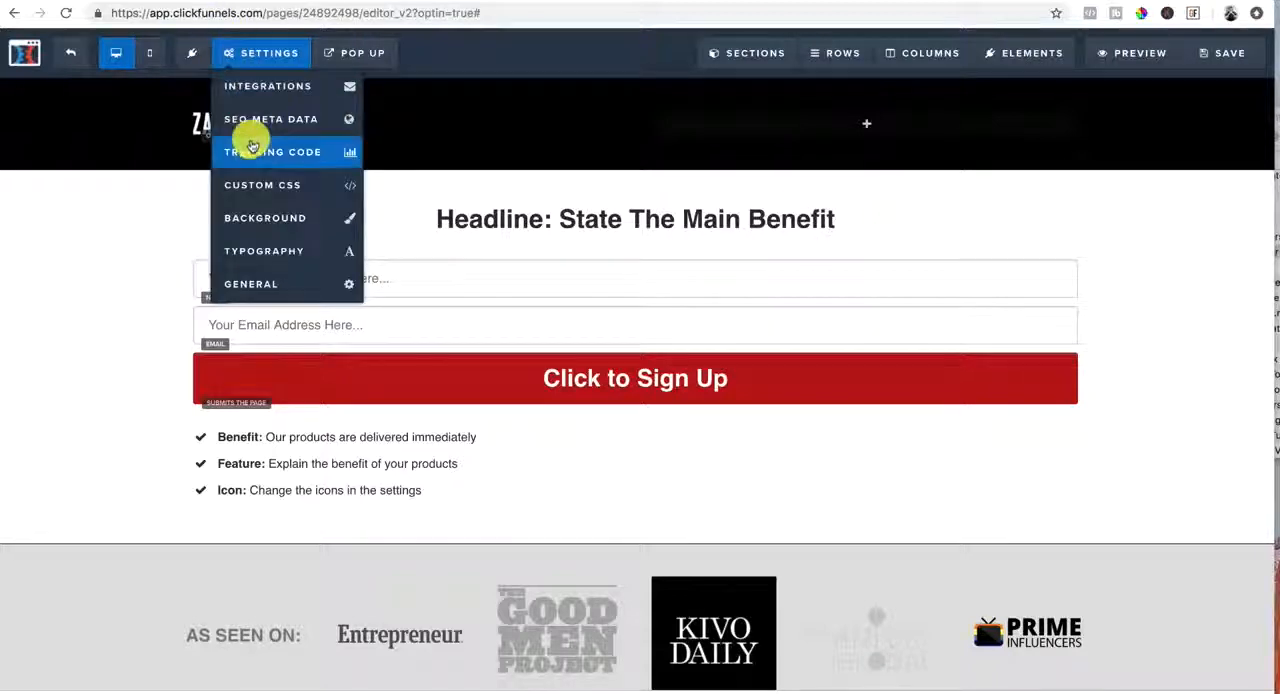
pyautogui.click(252, 155)
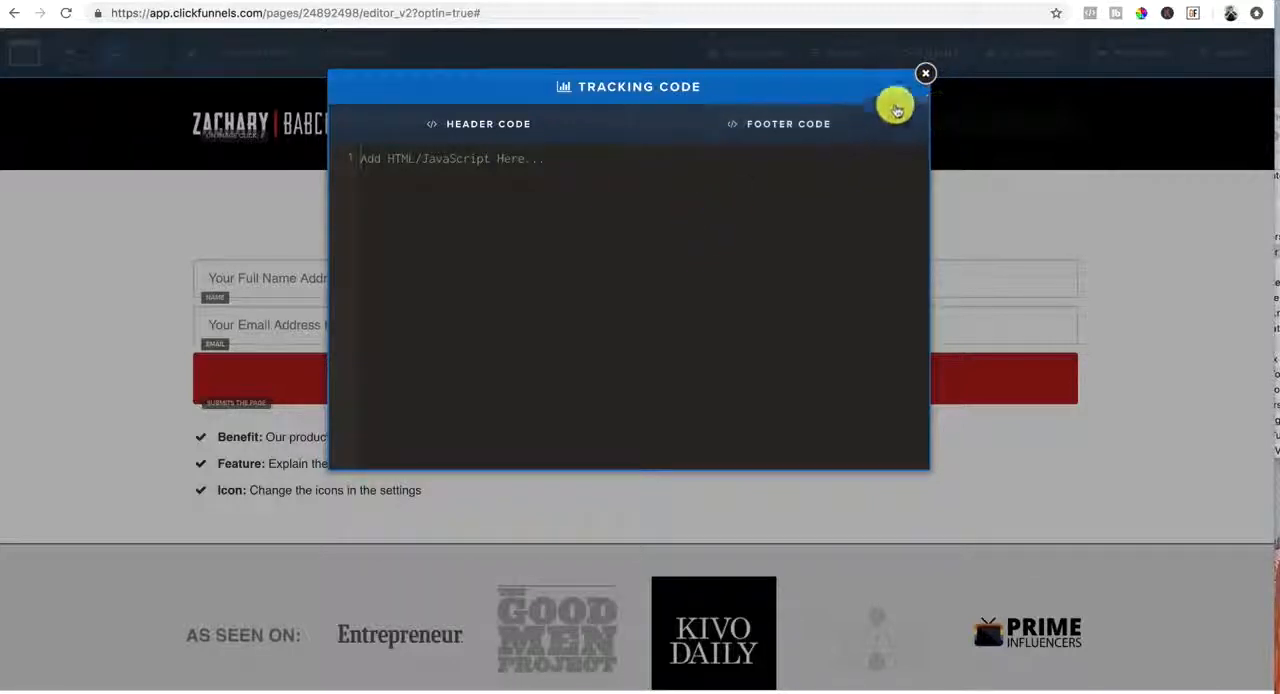
pyautogui.click(925, 78)
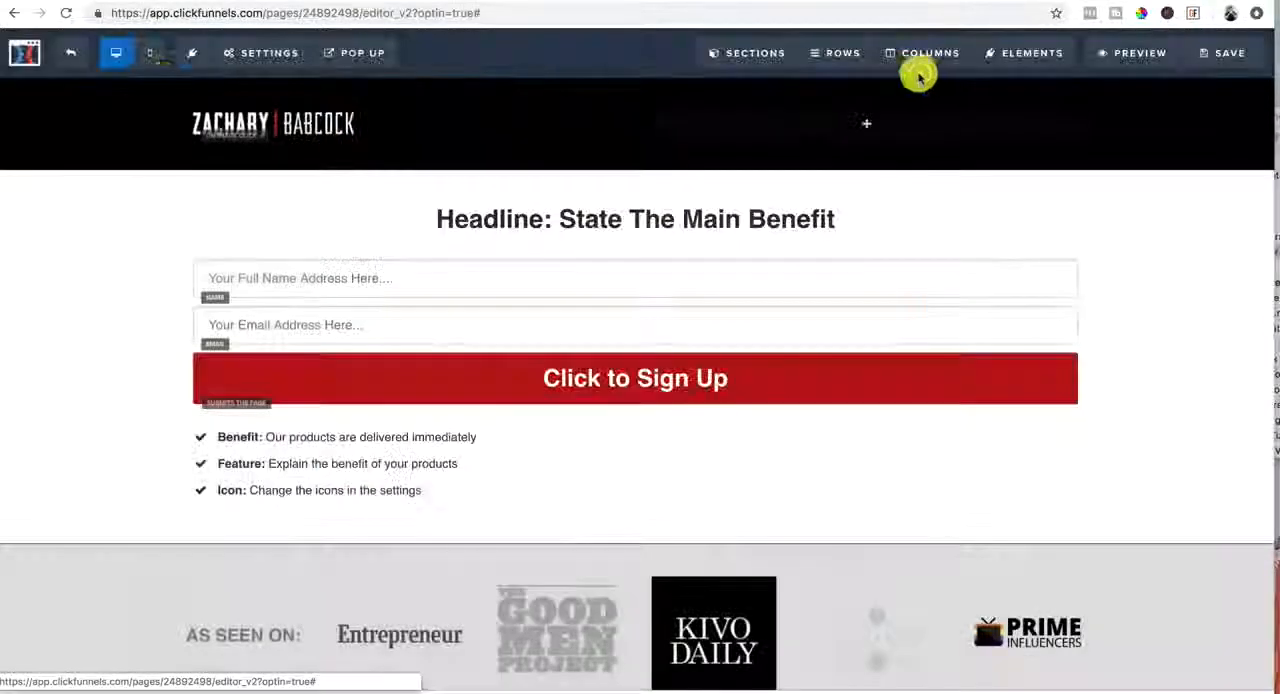
# Review the title, description, keywords and author fields in the page's SEO metadata
pyautogui.click(251, 54)
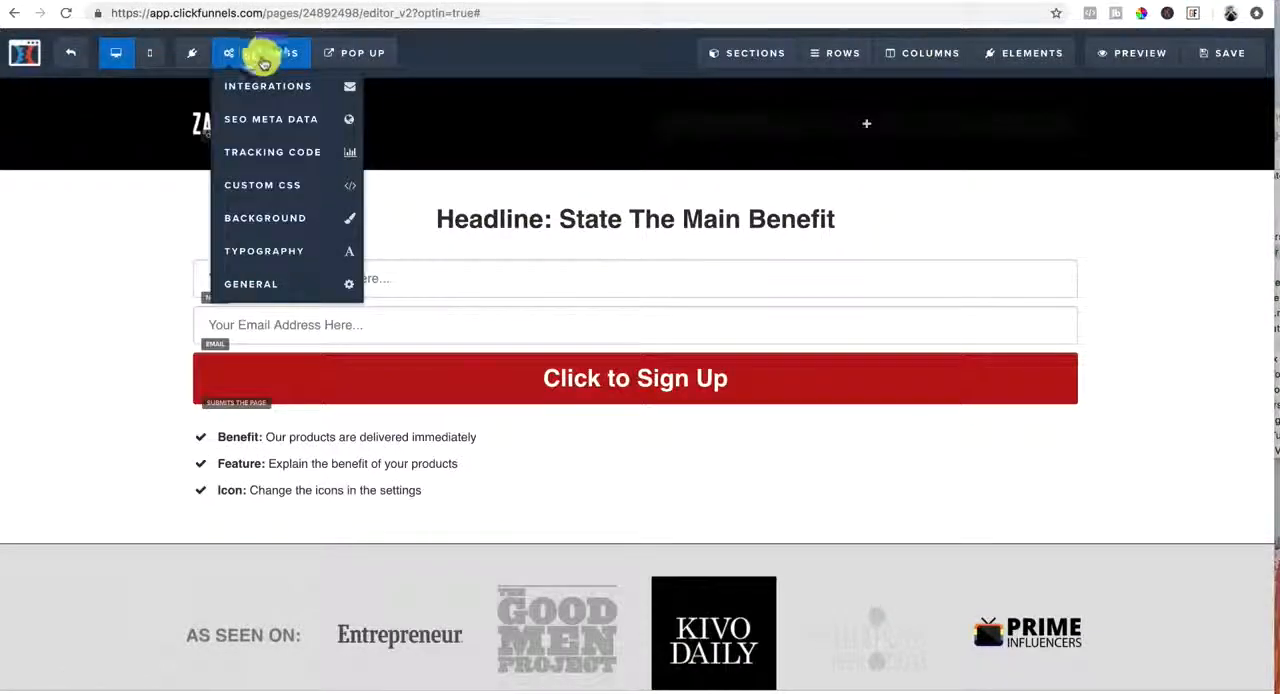
pyautogui.click(253, 122)
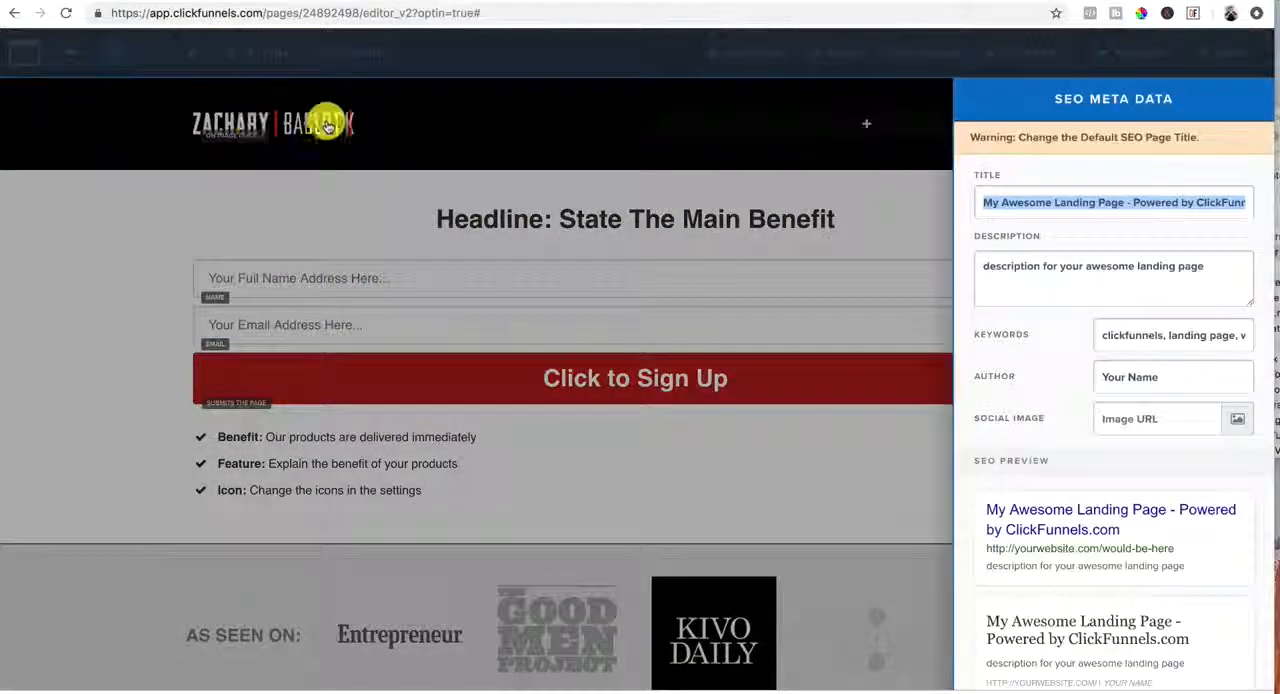
pyautogui.moveTo(1027, 203); pyautogui.dragTo(1180, 199)
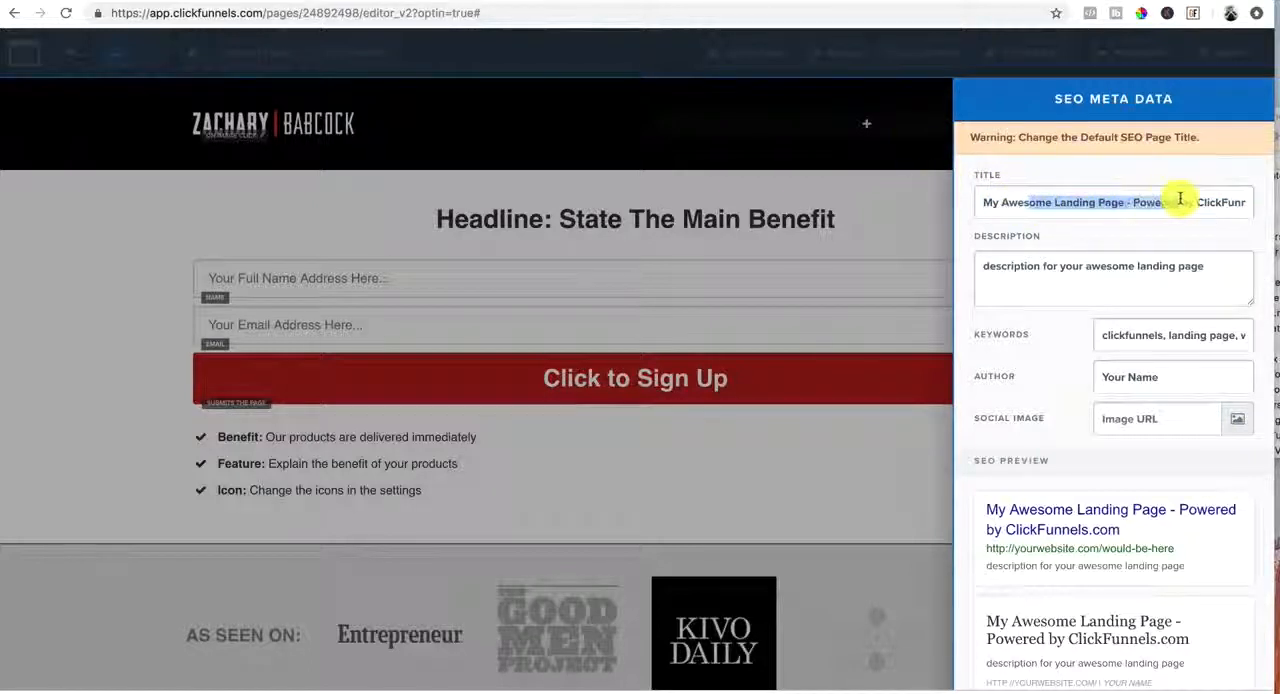
pyautogui.moveTo(1203, 266); pyautogui.dragTo(976, 265)
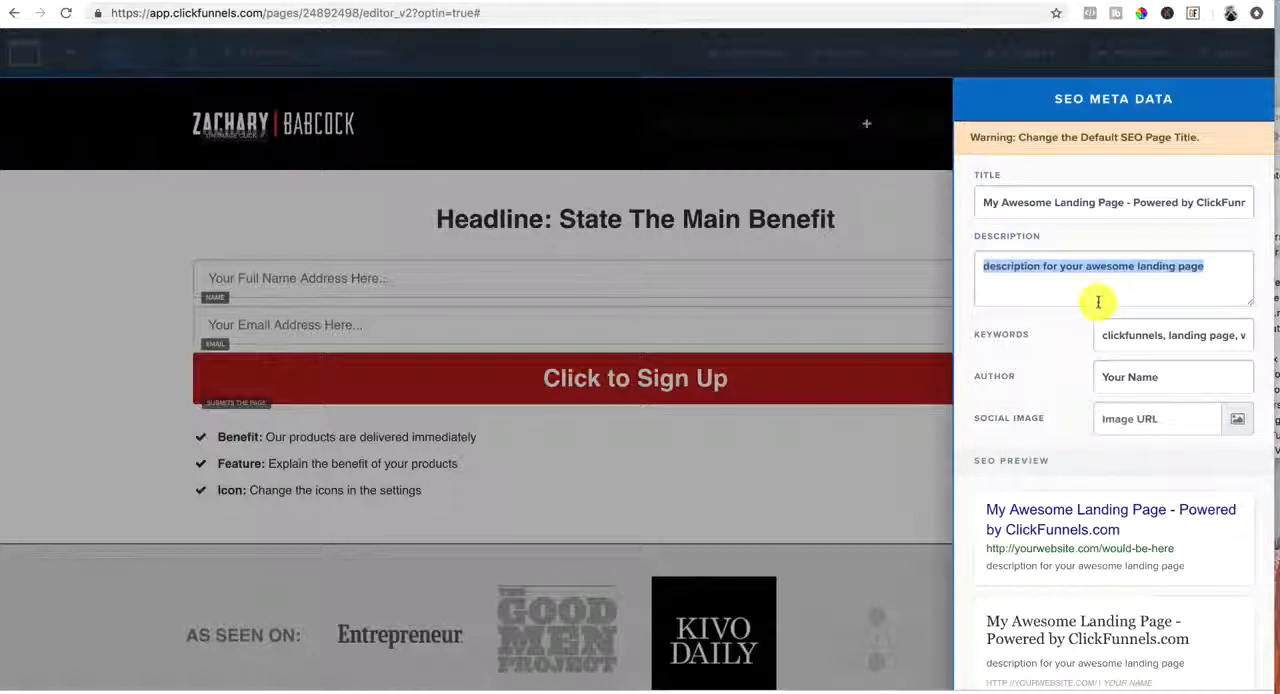
pyautogui.moveTo(1102, 334)
pyautogui.mouseDown()
pyautogui.moveTo(1246, 332)
pyautogui.moveTo(1095, 336)
pyautogui.mouseUp()
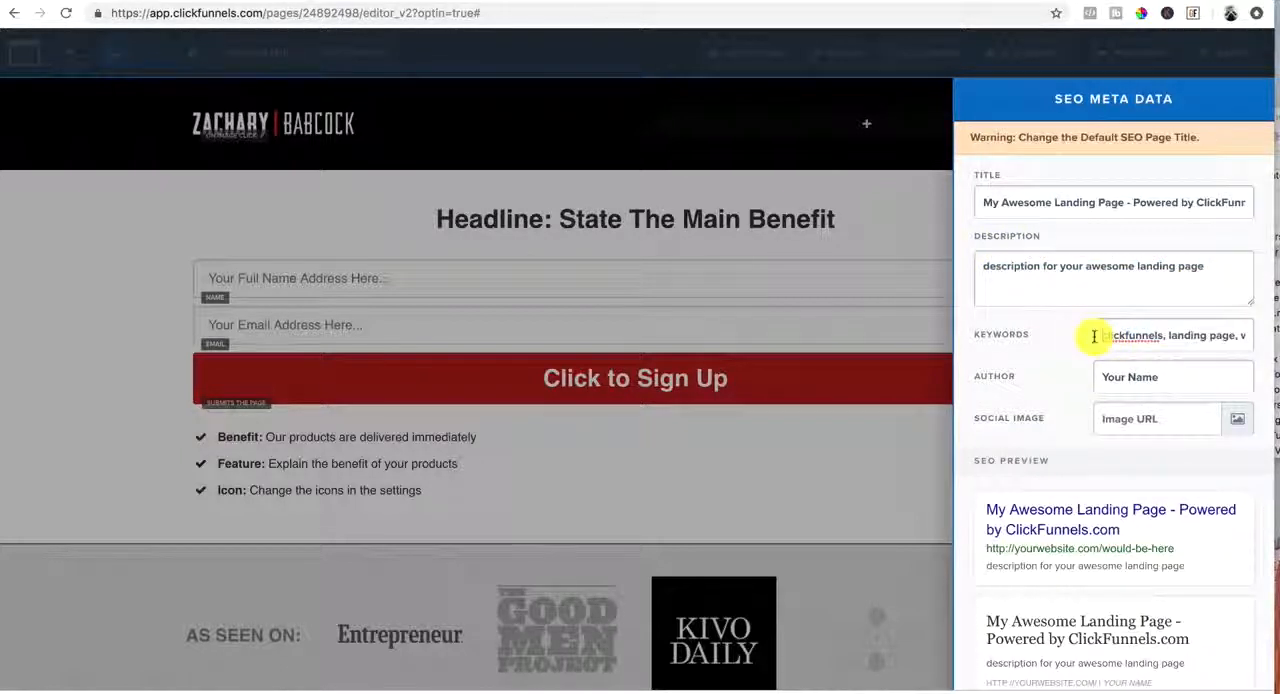
pyautogui.moveTo(1168, 377); pyautogui.dragTo(1077, 377)
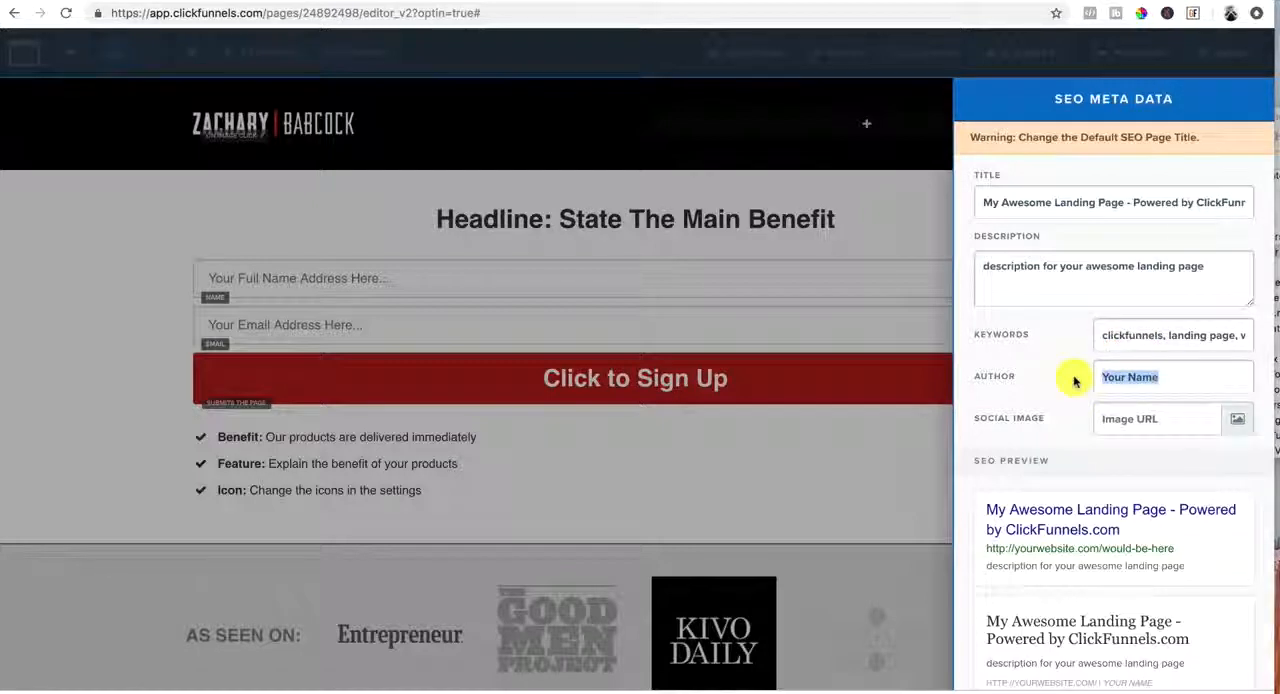
# Choose the mugshot photo from the image library as the social image and check the SEO preview
pyautogui.click(1234, 425)
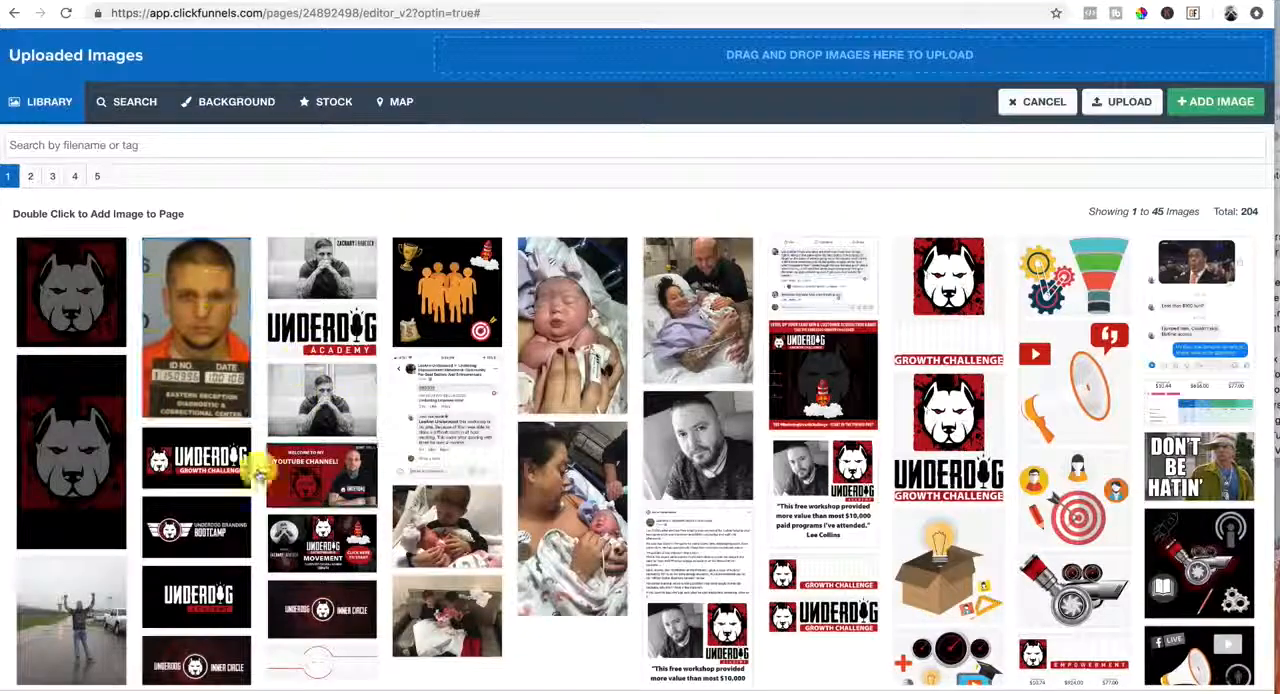
pyautogui.doubleClick(180, 310)
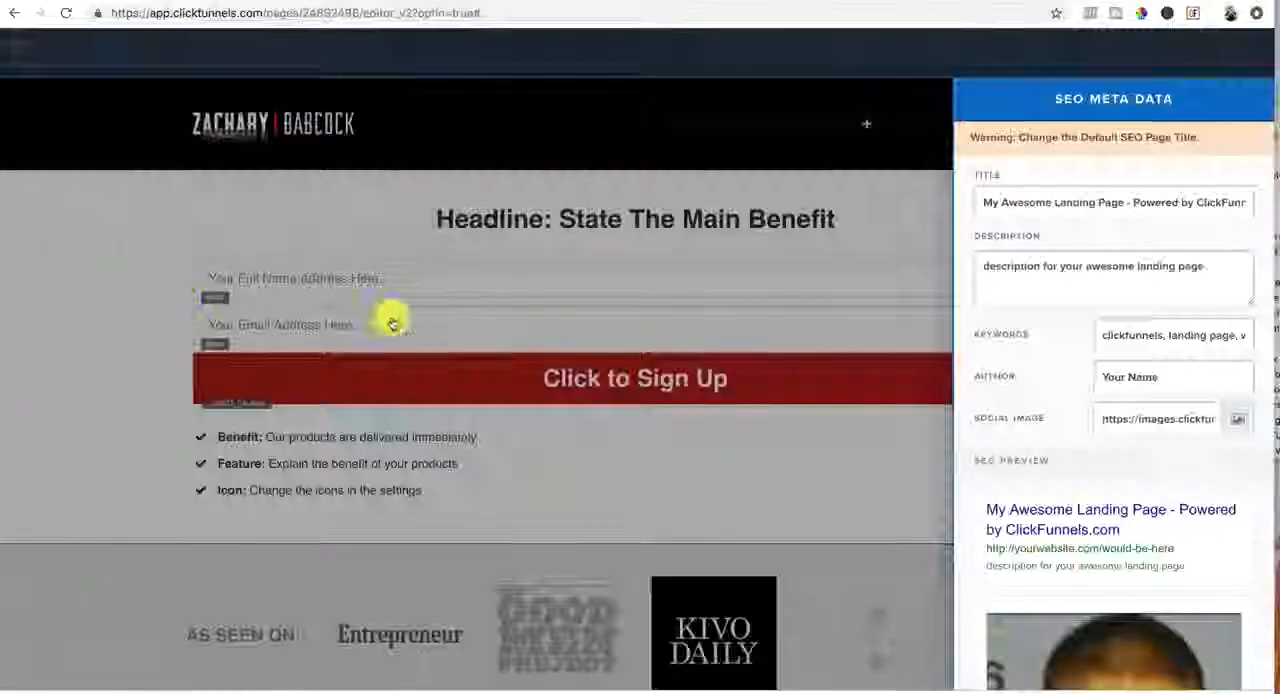
pyautogui.scroll(-5, 1112, 418)
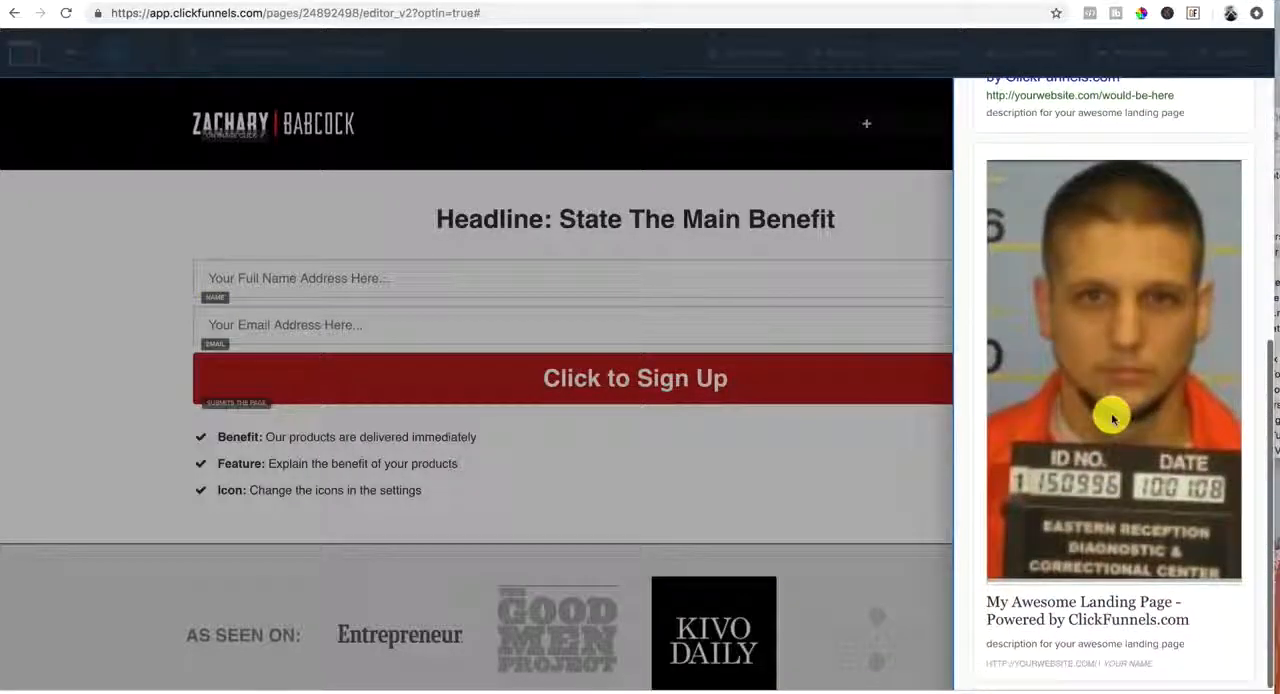
pyautogui.scroll(5, 1112, 418)
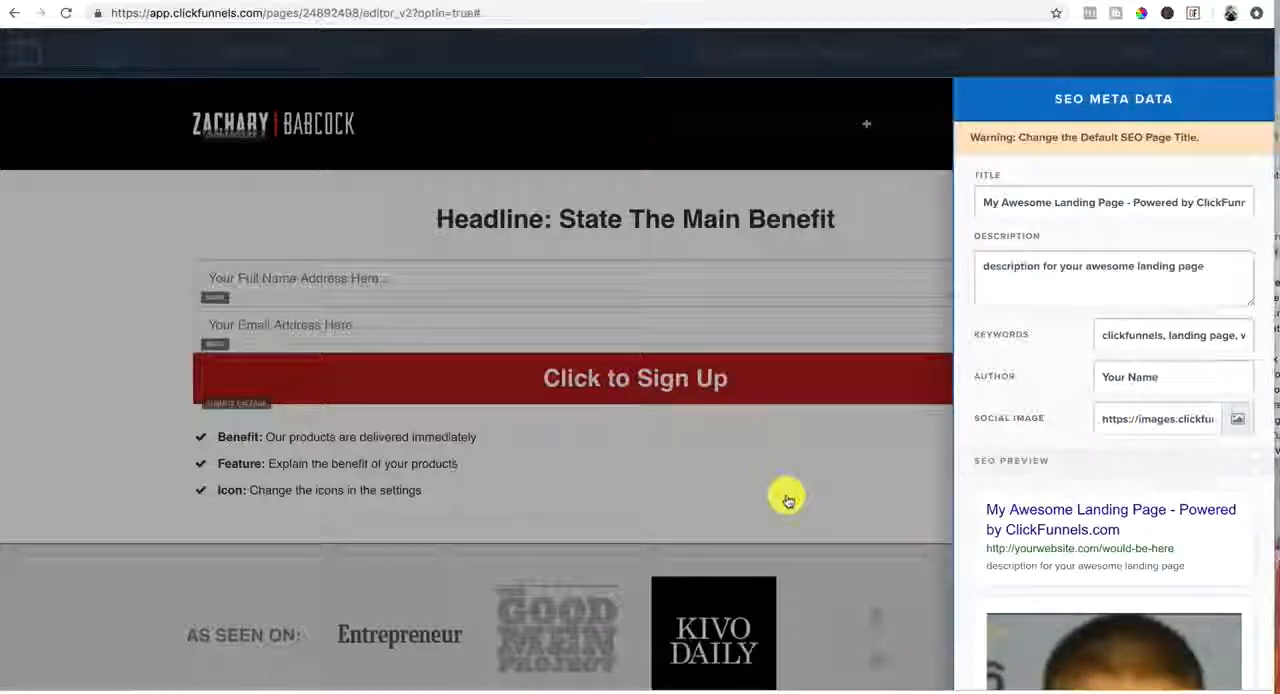
# Try to save the page with the default SEO title
pyautogui.click(788, 500)
pyautogui.click(1207, 58)
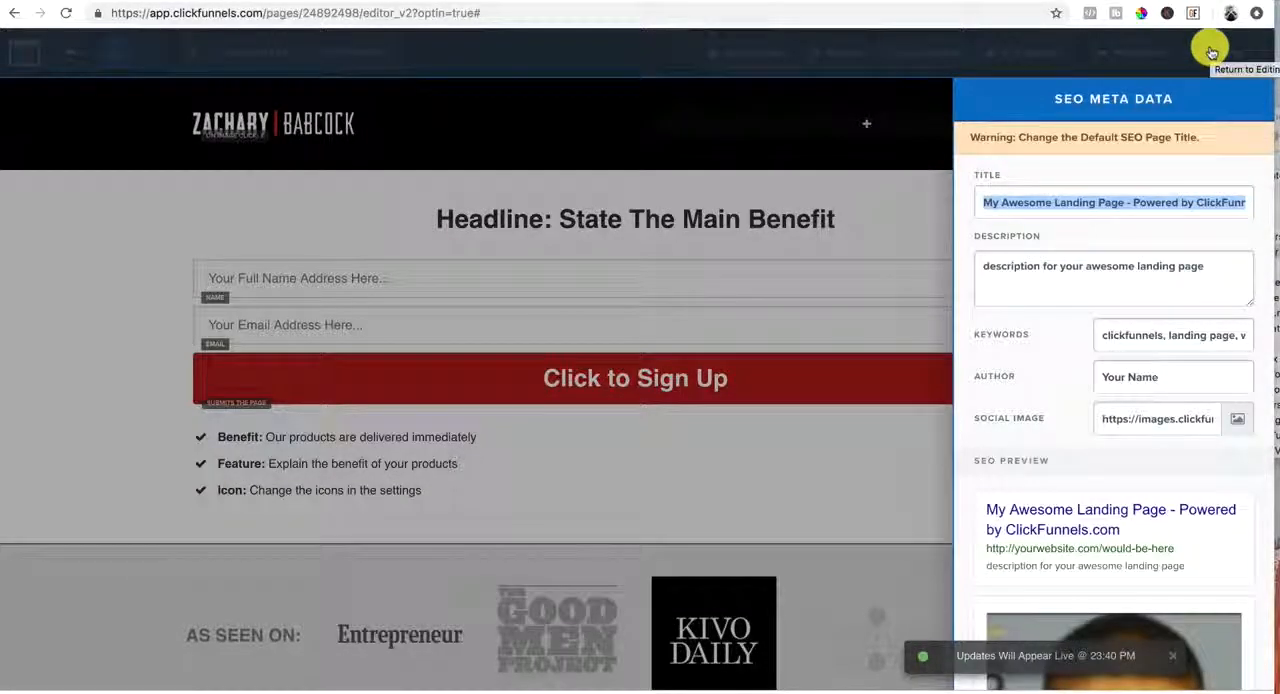
pyautogui.click(828, 220)
pyautogui.click(1230, 54)
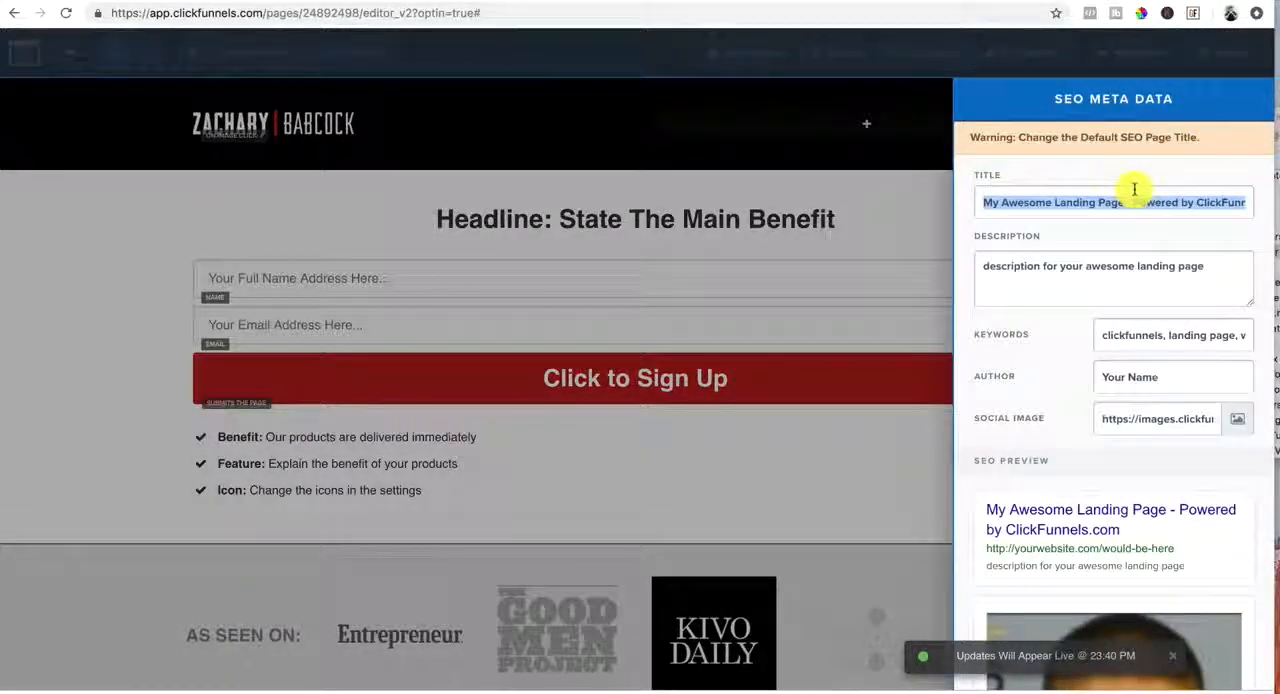
# Replace the SEO page title with "Test" and save the page
pyautogui.press('BackSpace')
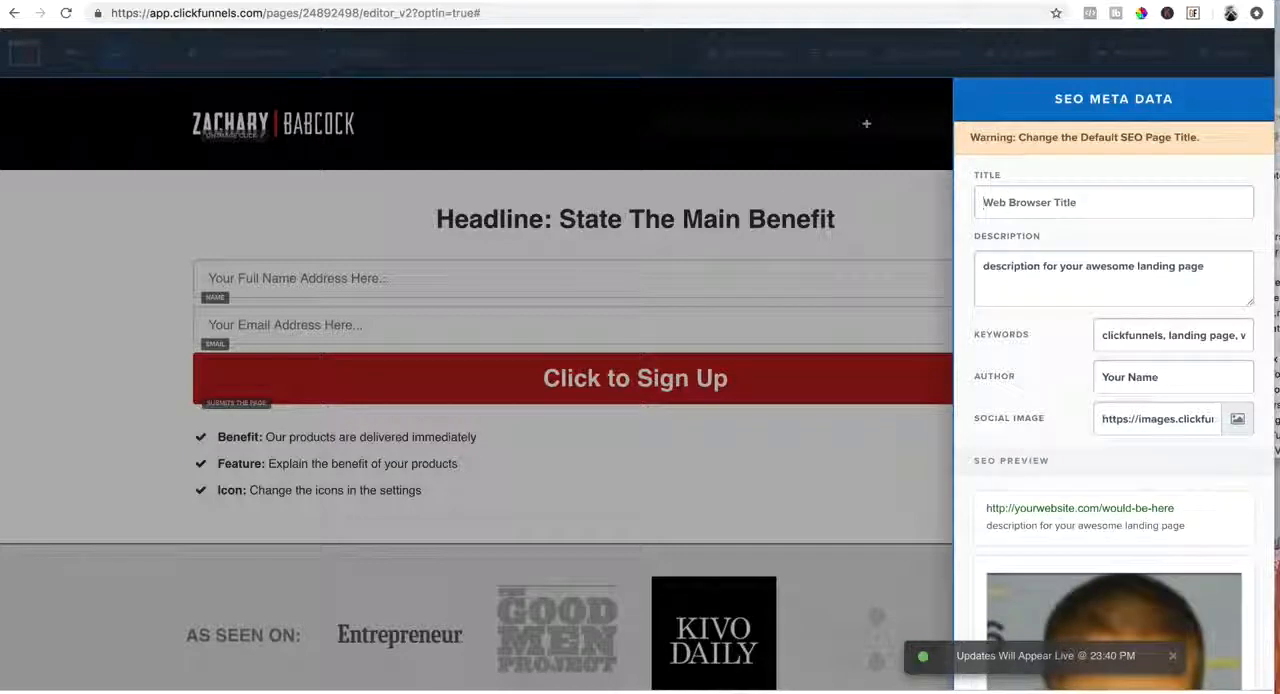
pyautogui.write('Test')
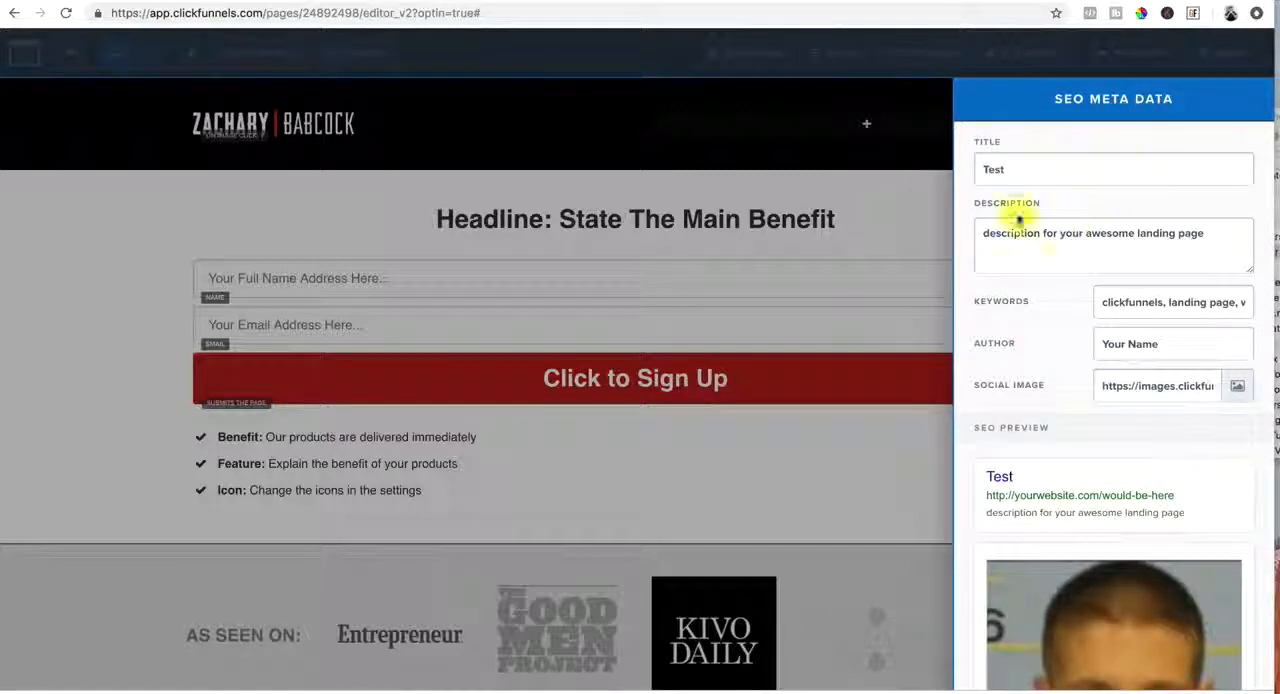
pyautogui.click(874, 205)
pyautogui.click(1215, 60)
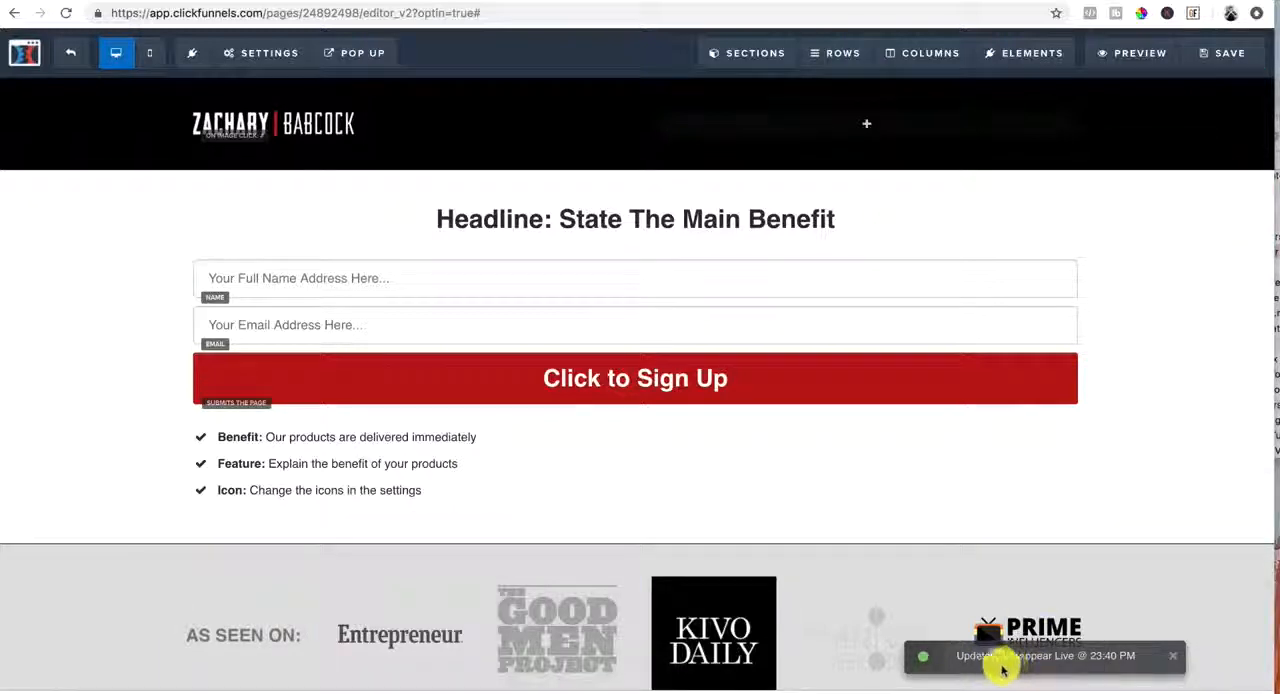
# Preview the squeeze page and examine it from the opt-in form down to the appointment scheduler
pyautogui.click(1131, 54)
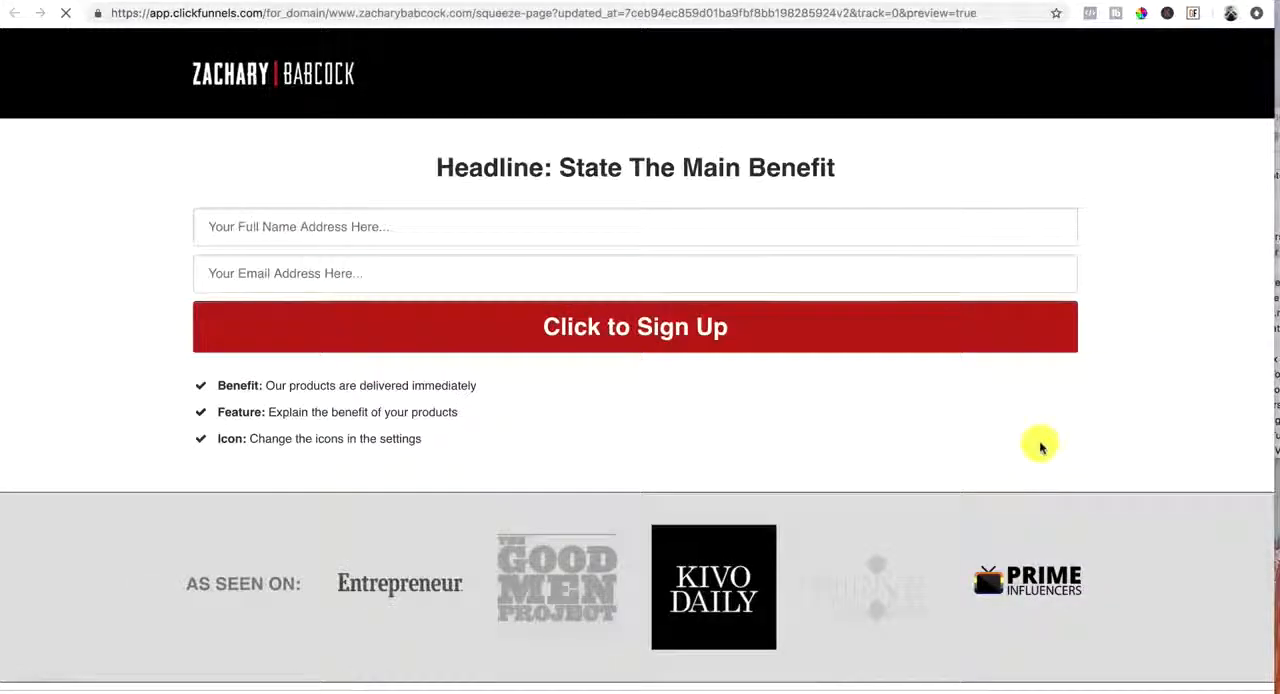
pyautogui.scroll(-10, 1040, 447)
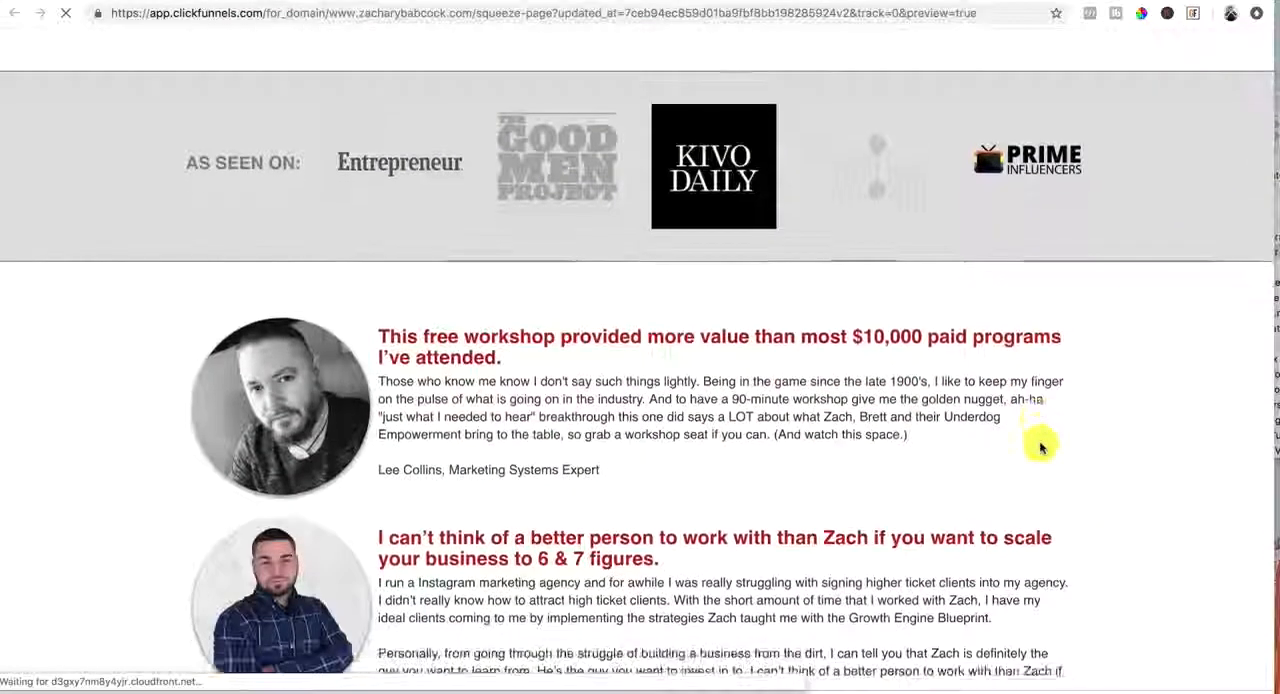
pyautogui.scroll(-9, 1040, 447)
pyautogui.scroll(5, 1040, 447)
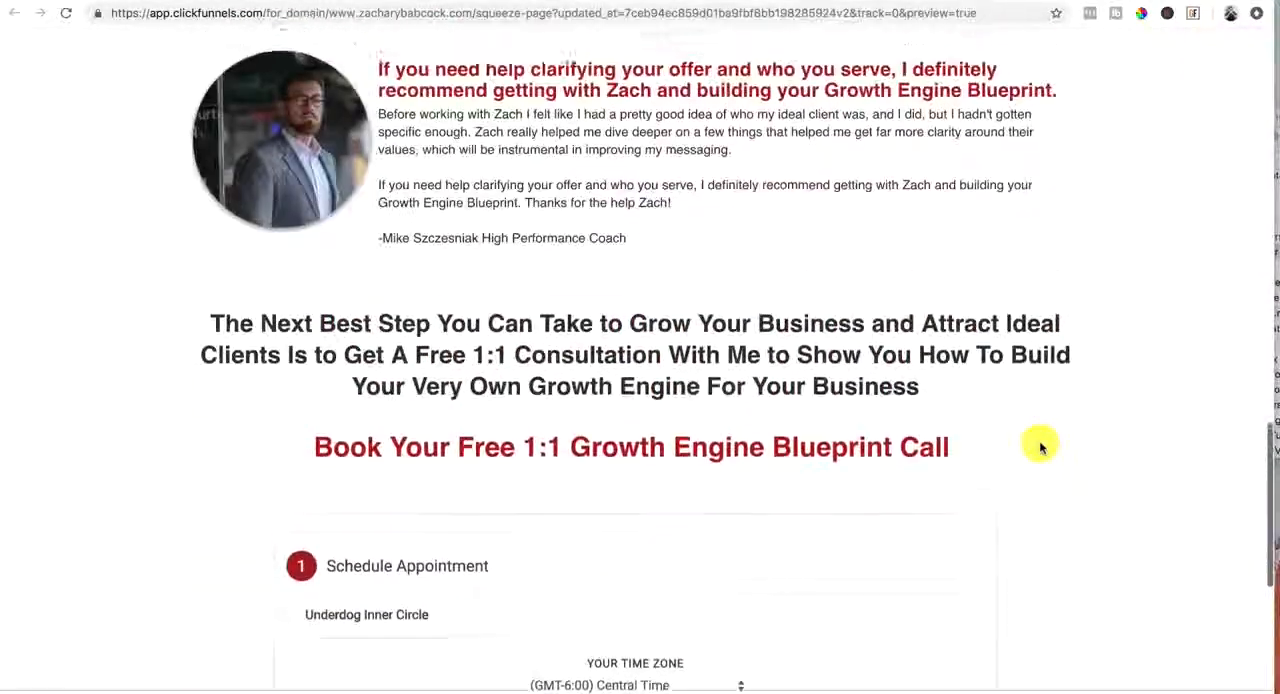
pyautogui.scroll(-5, 1040, 447)
pyautogui.scroll(15, 1040, 445)
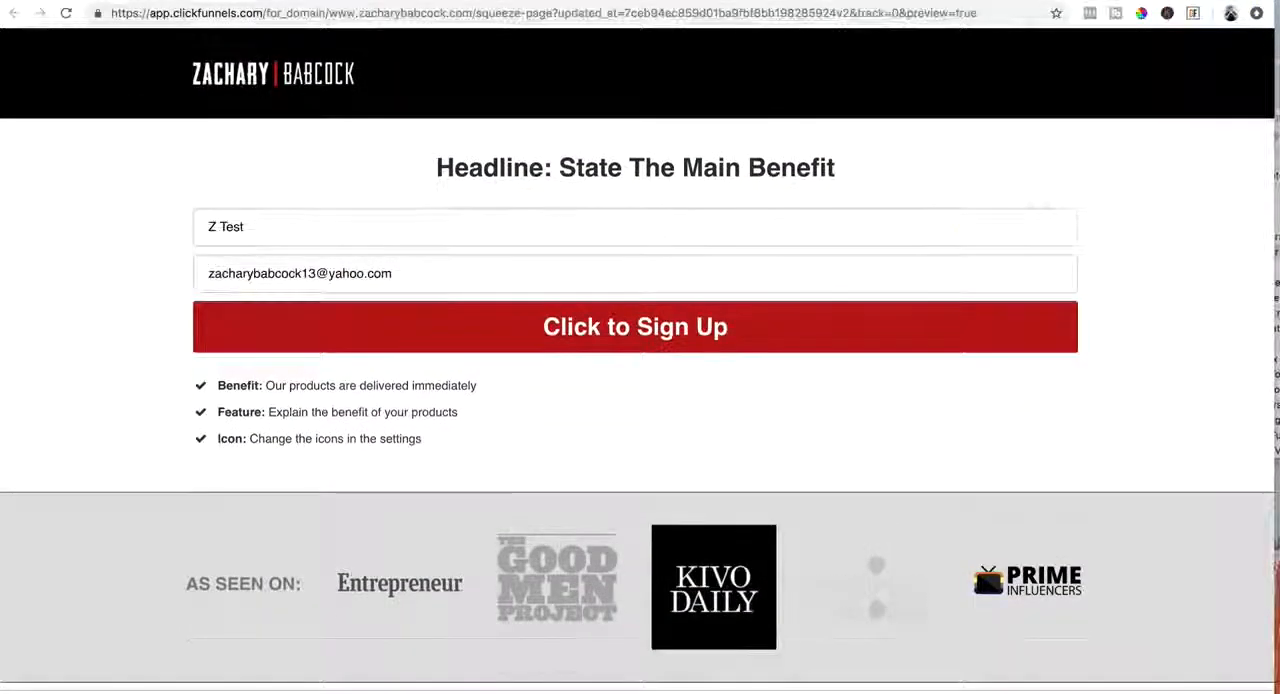
# Back in the editor, delete the Custom JavaScript / HTML element below "Book Your Free 1:1 Growth Engine Blueprint Call" and save the page
pyautogui.hotkey('ctrl', 'shift', 'Tab')
pyautogui.scroll(-15, 740, 437)
pyautogui.scroll(6, 740, 436)
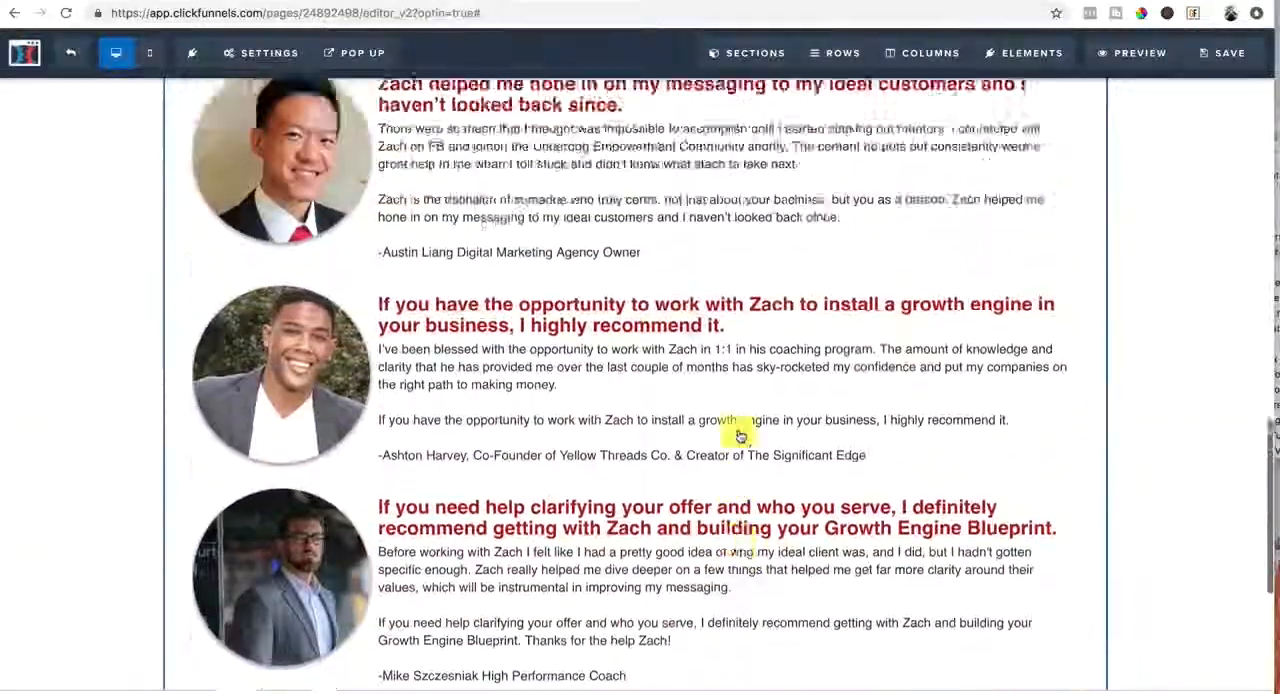
pyautogui.scroll(-6, 740, 436)
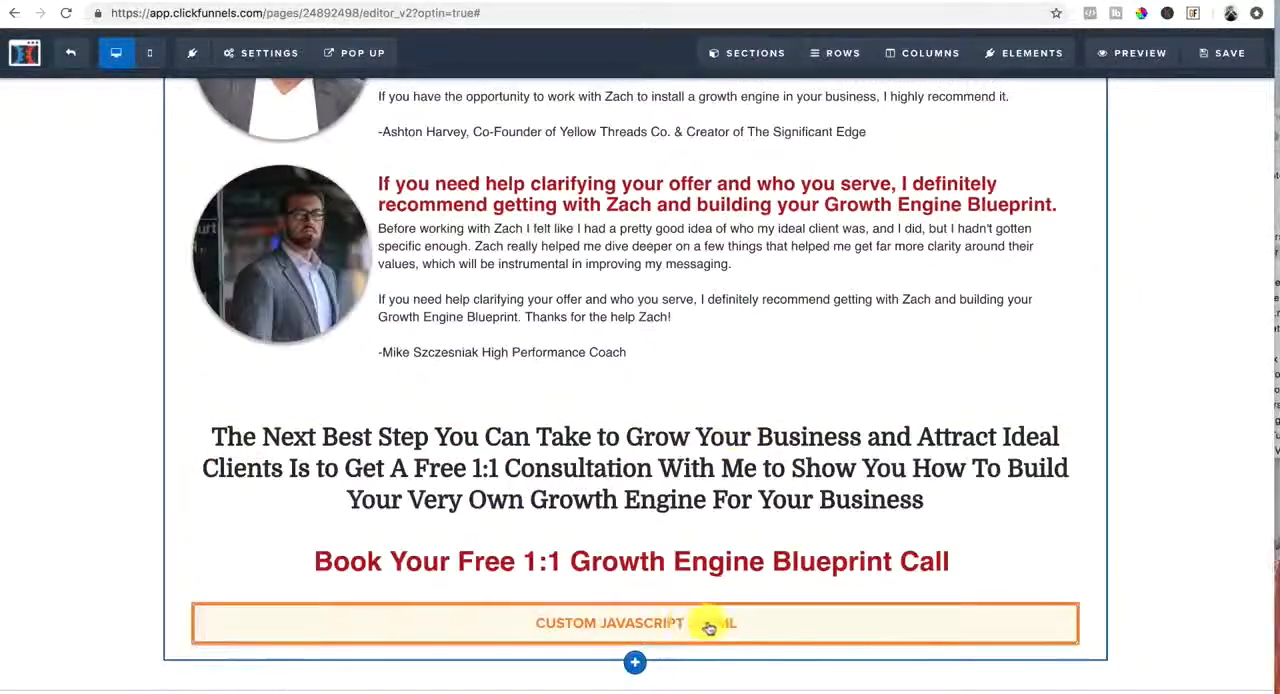
pyautogui.scroll(6, 775, 455)
pyautogui.scroll(-6, 775, 455)
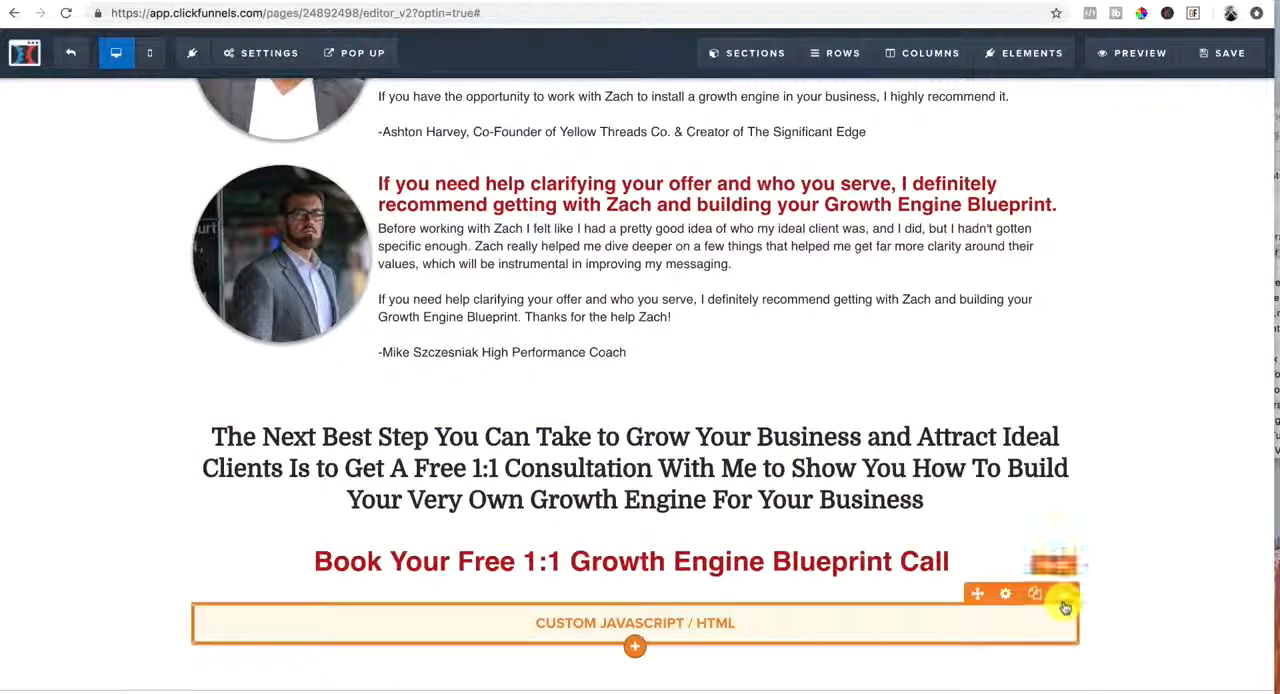
pyautogui.click(1064, 594)
pyautogui.click(774, 103)
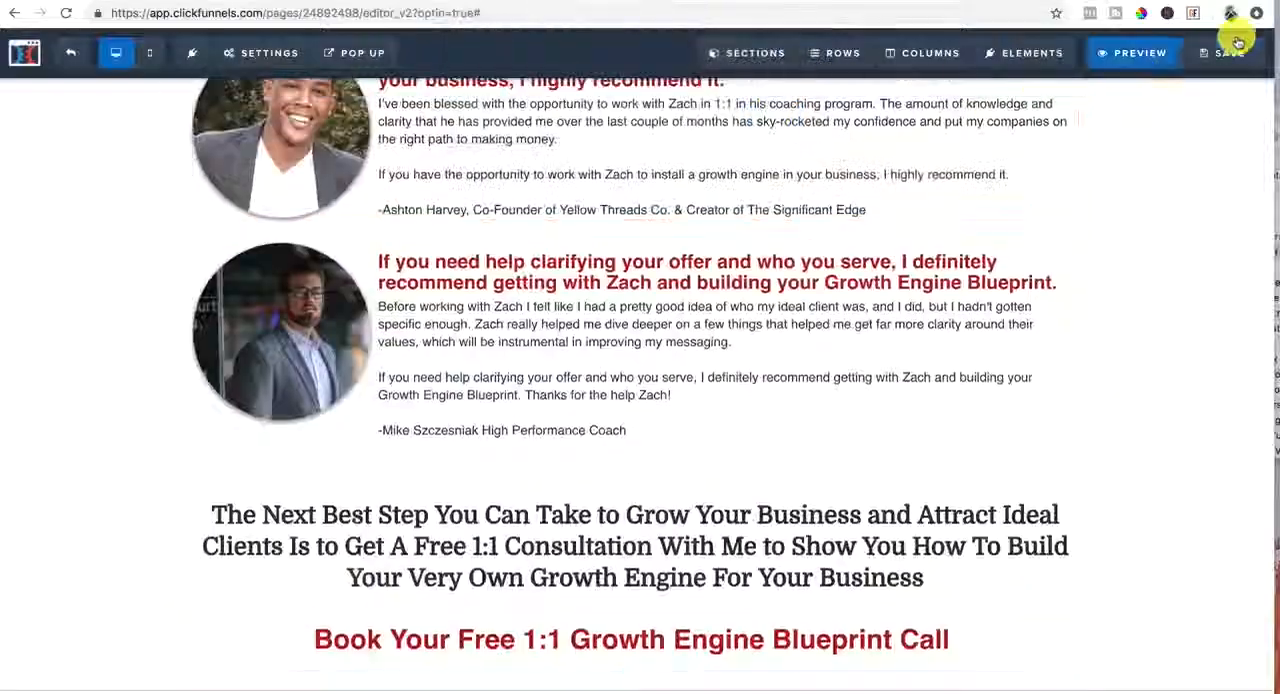
pyautogui.click(1228, 56)
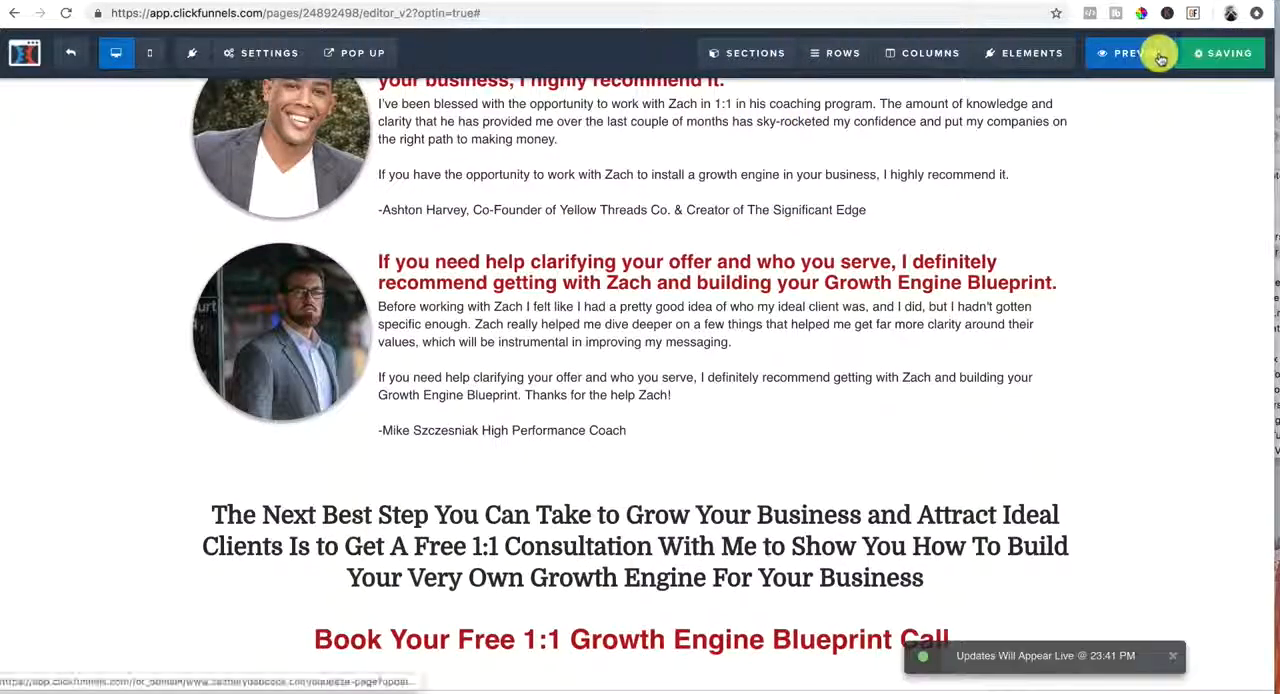
# Preview the page again and check the content from the as-seen-on section to the end of the testimonials
pyautogui.click(1150, 55)
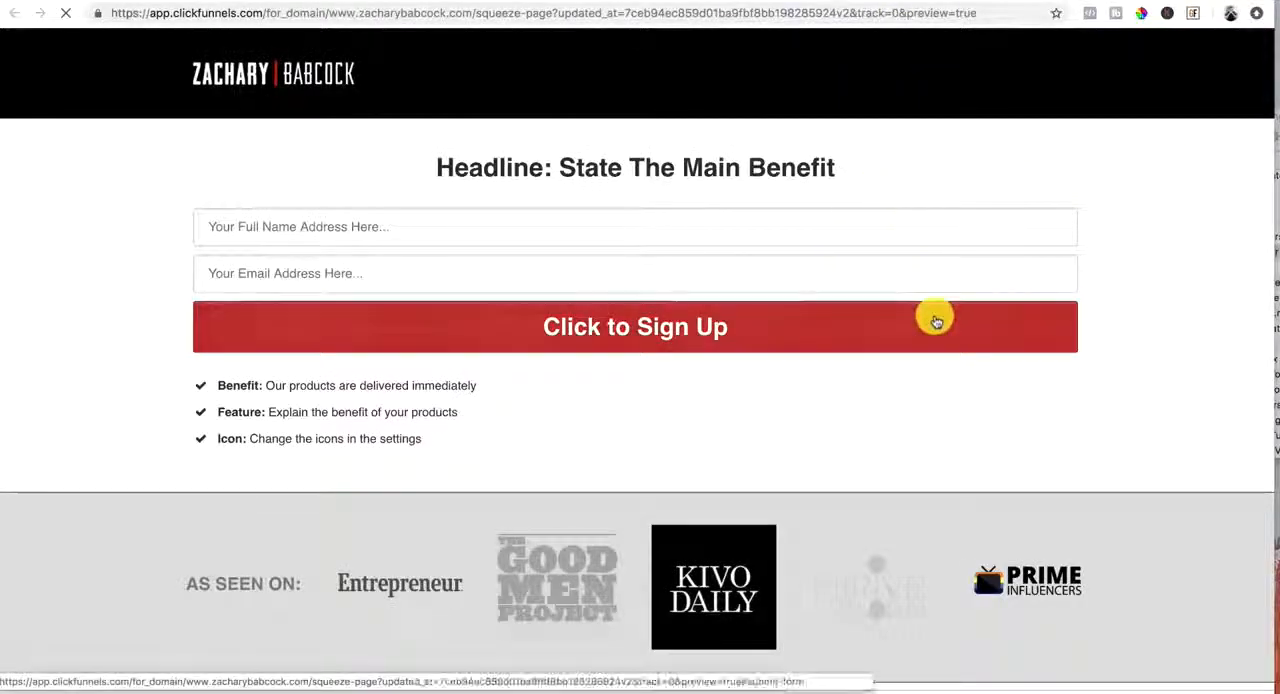
pyautogui.scroll(-3, 935, 316)
pyautogui.scroll(-10, 935, 320)
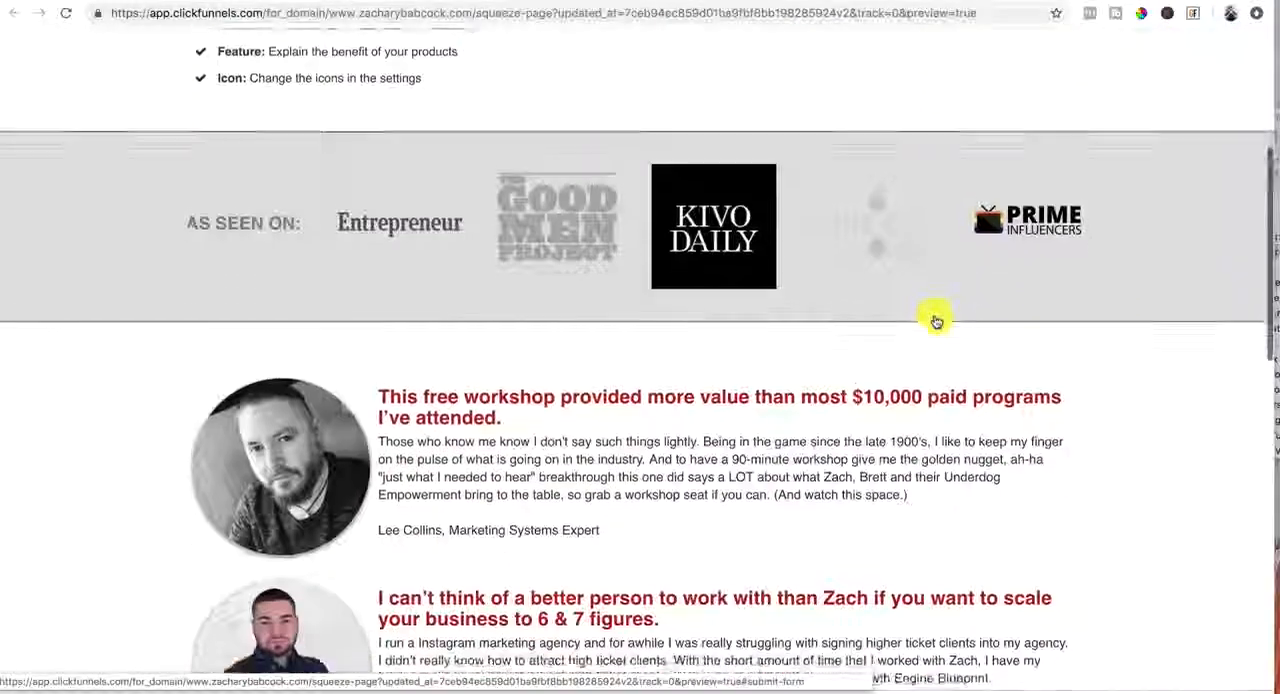
pyautogui.scroll(12, 935, 320)
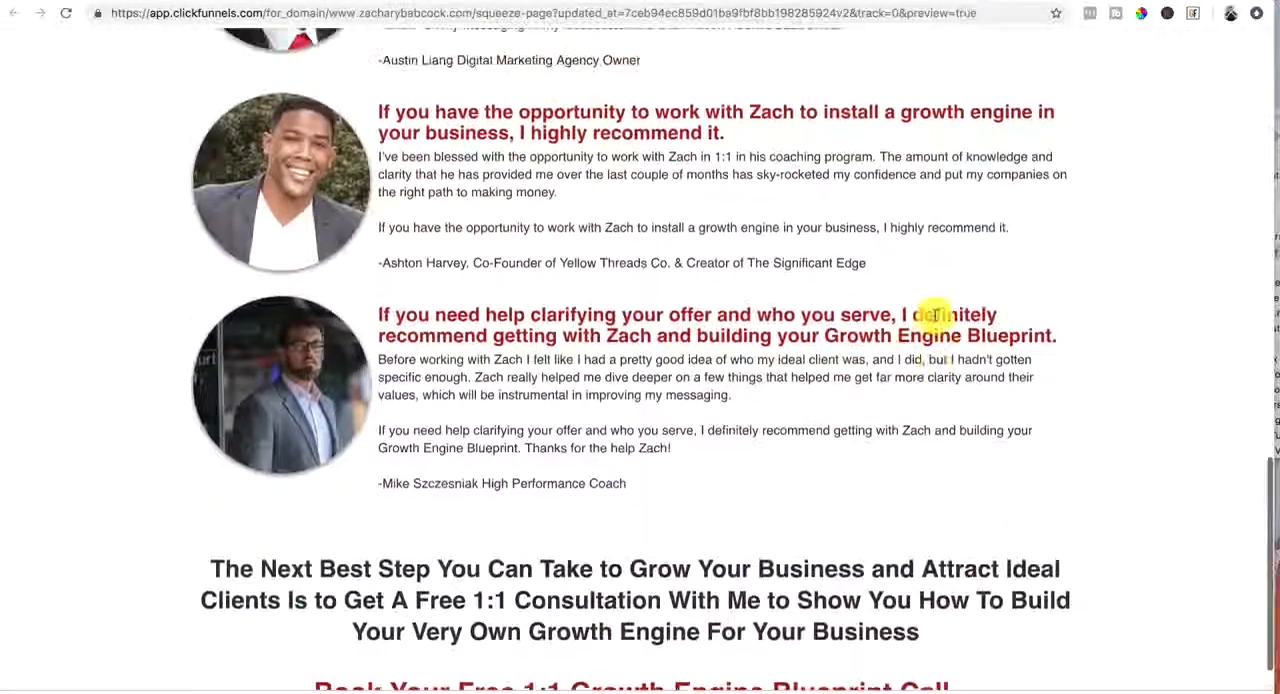